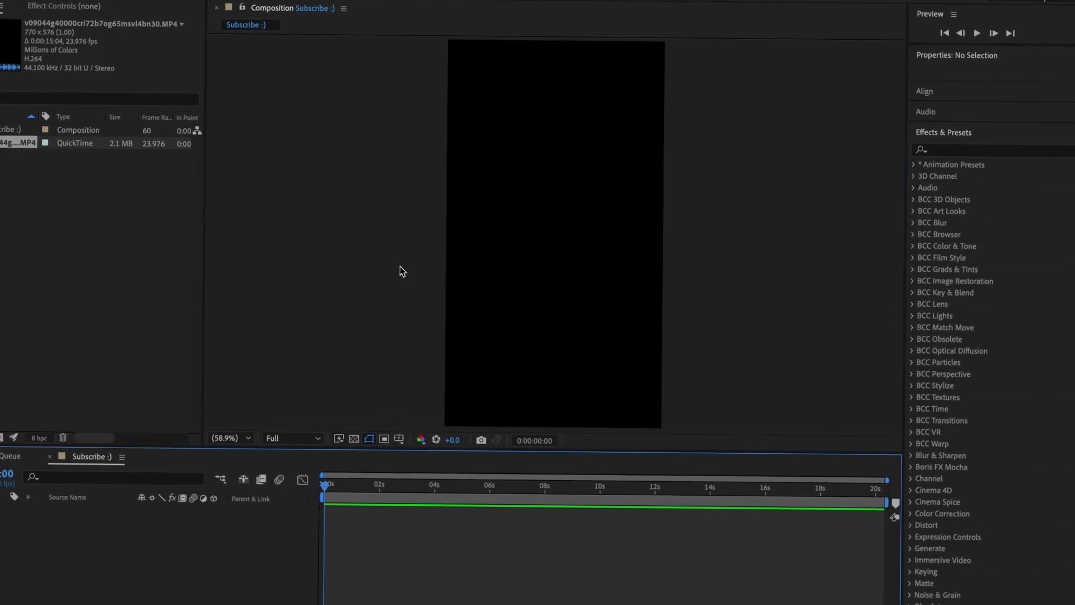
Step: Open the settings of the Subscribe :) composition
{"action": "right_click", "coordinate": [480, 296]}
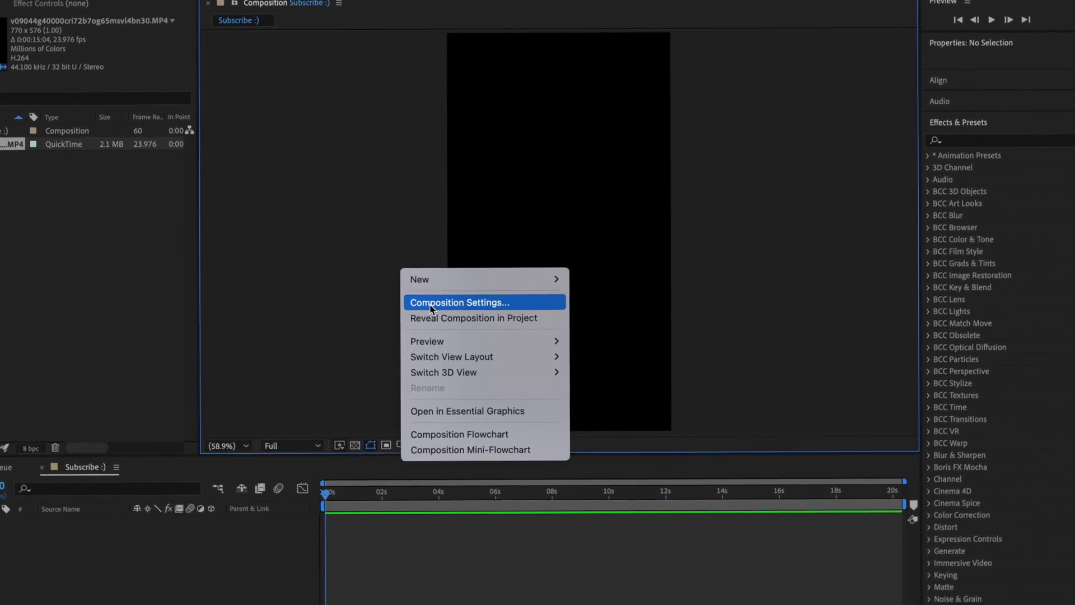
{"action": "left_click", "coordinate": [430, 305]}
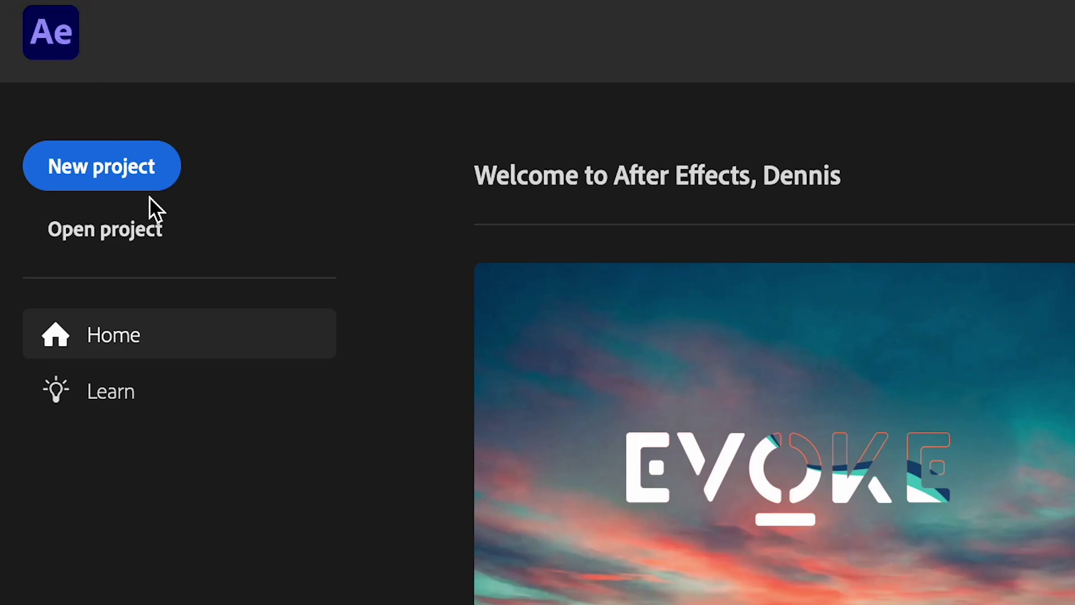
Step: Start a new project and save the changes to subscribee.aep
{"action": "left_click", "coordinate": [138, 172]}
{"action": "left_click", "coordinate": [604, 341]}
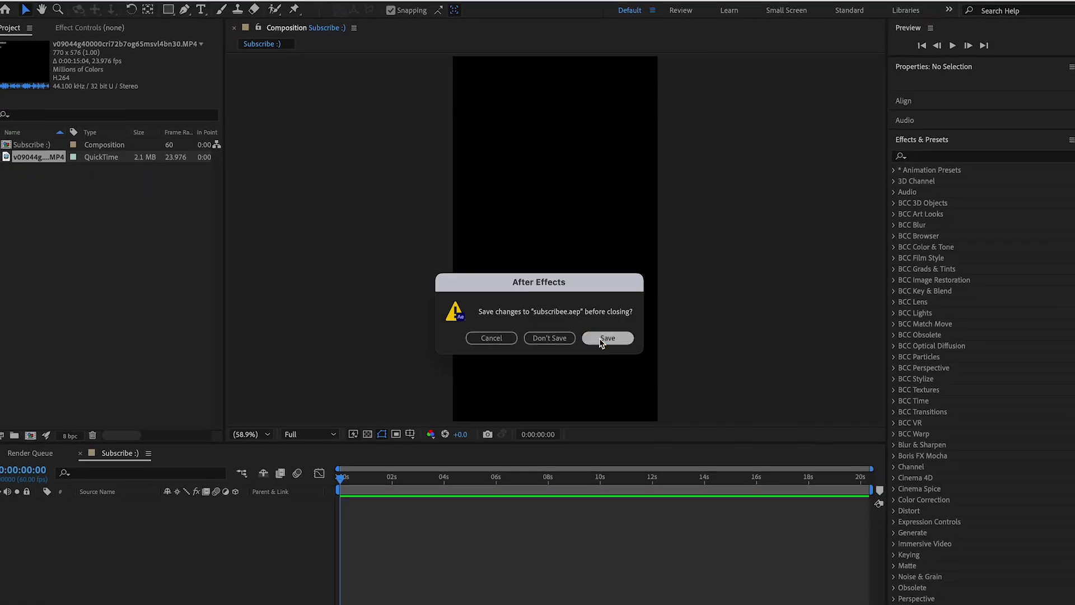
{"action": "left_click", "coordinate": [488, 249]}
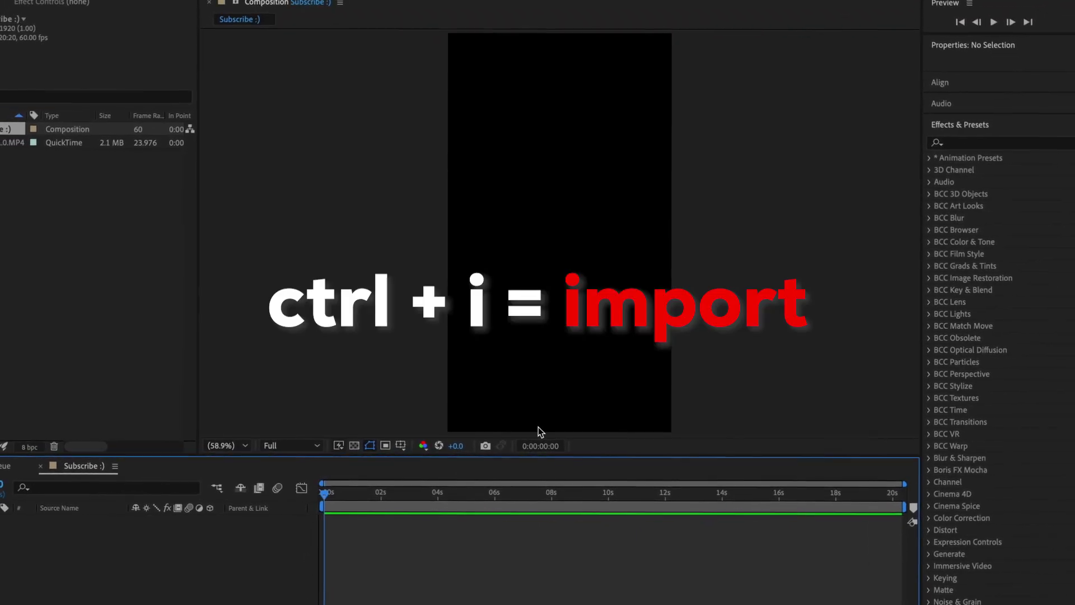
Step: Import the video file starting with v09044g400 from the Downloads folder as footage
{"action": "key", "text": "super+i"}
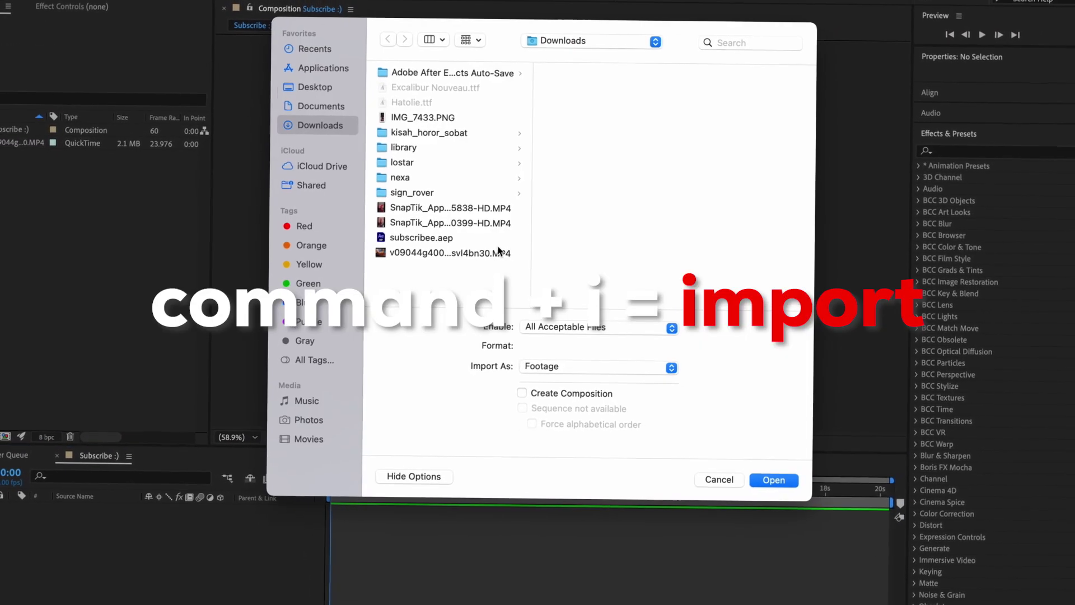
{"action": "double_click", "coordinate": [447, 253]}
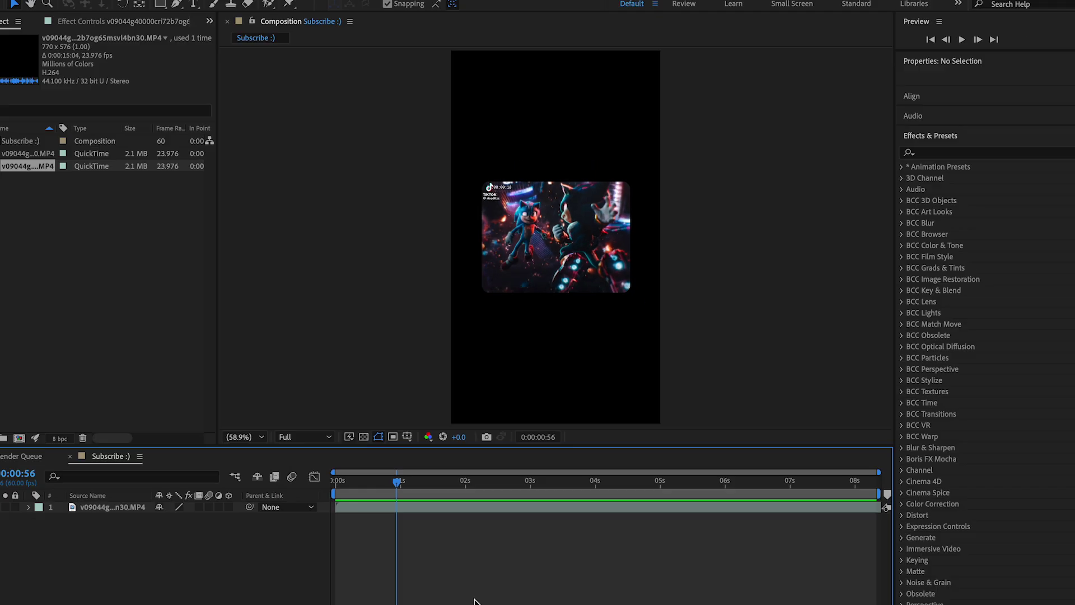
Step: Select the two SnapTik_App HD MP4 clips in the Downloads folder for import
{"action": "key", "text": "super+i"}
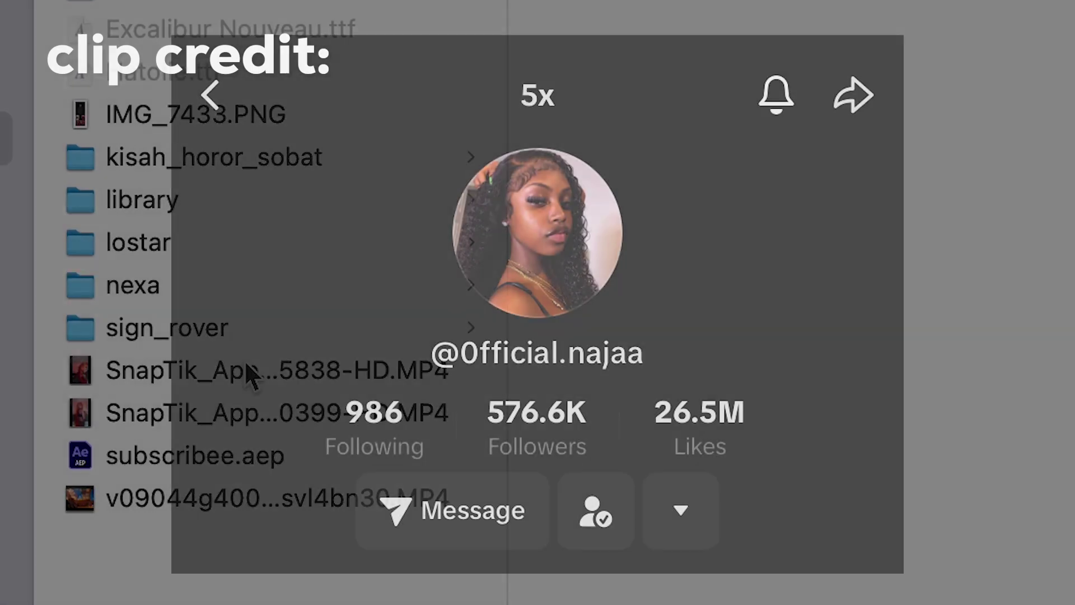
{"action": "left_click", "coordinate": [250, 375]}
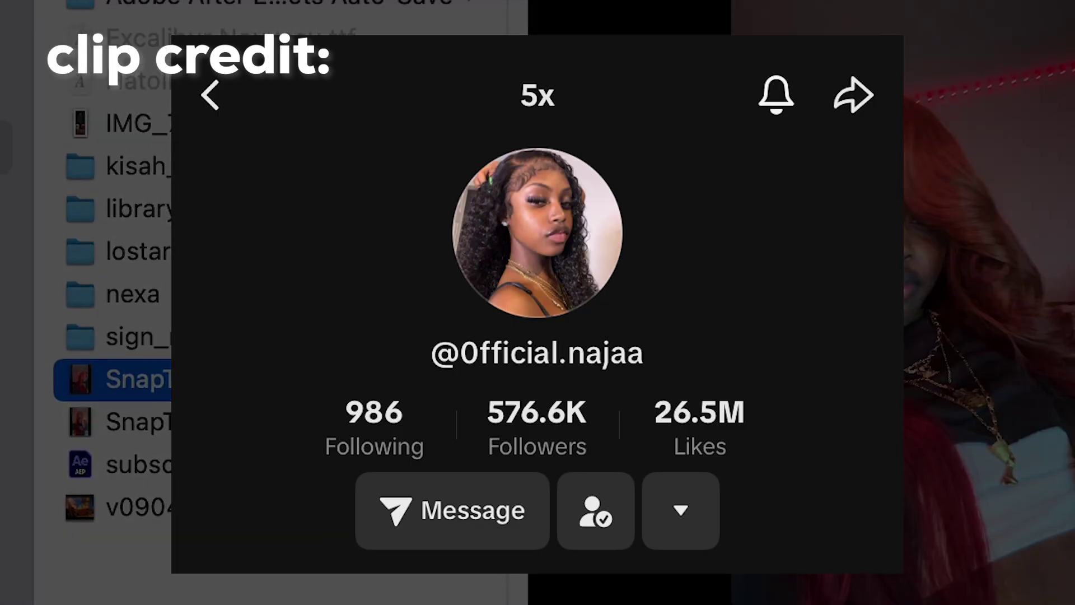
{"action": "left_click", "coordinate": [140, 422]}
{"action": "left_click", "coordinate": [140, 387], "text": "shift"}
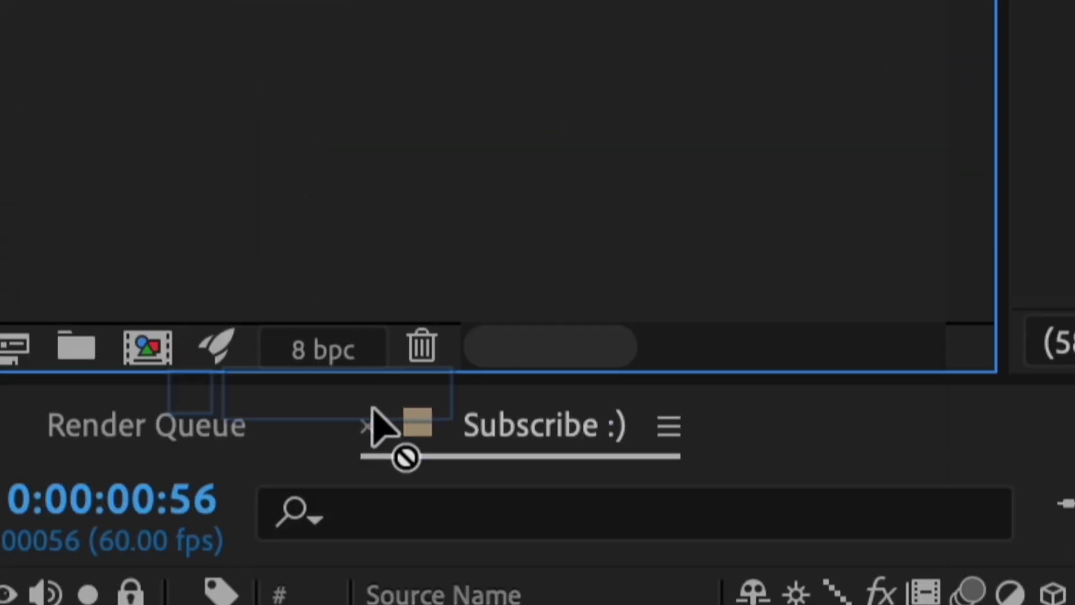
Step: Add the imported SnapTik footage to the Subscribe :) timeline and mute the clip's own sound above the Audio layer
{"action": "left_click_drag", "start_coordinate": [376, 423], "coordinate": [545, 280]}
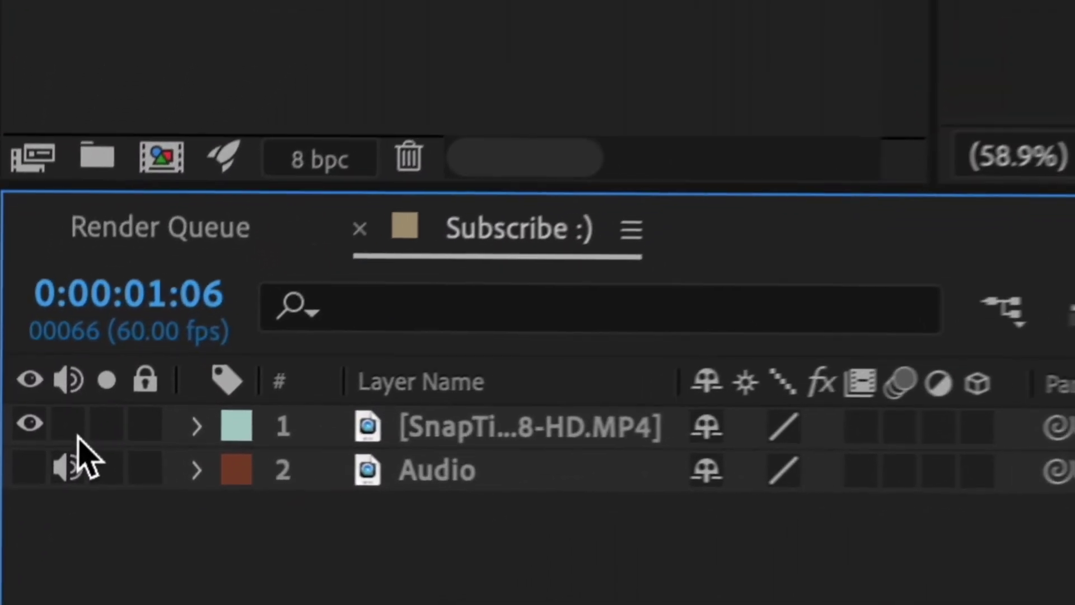
{"action": "left_click", "coordinate": [72, 431]}
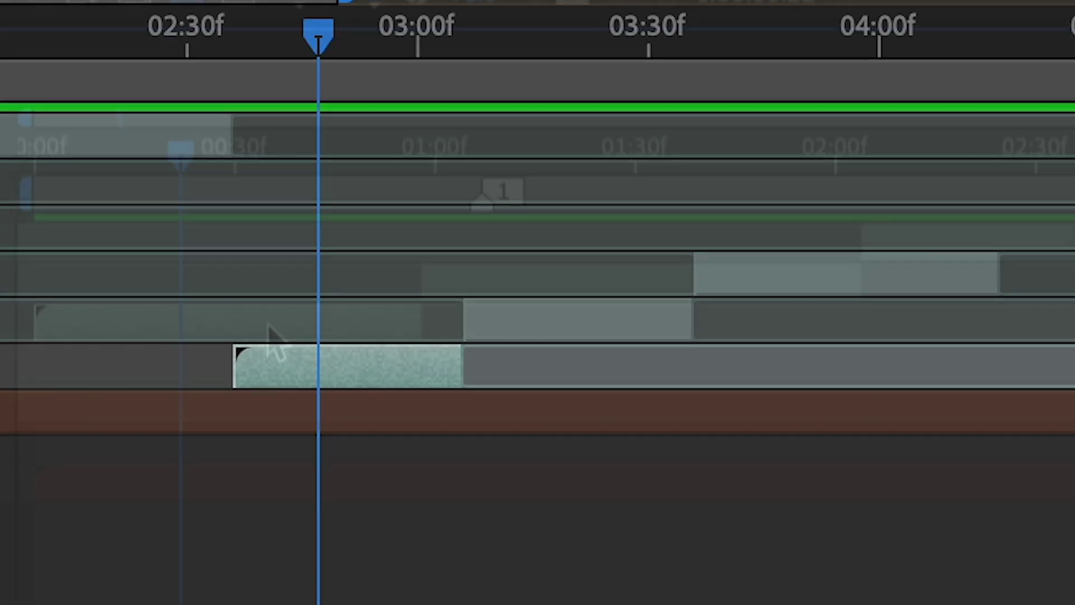
Step: Pre-compose the trimmed SnapTik clips one at a time, moving all attributes and adjusting the duration to the selected layer's time span
{"action": "right_click", "coordinate": [268, 336]}
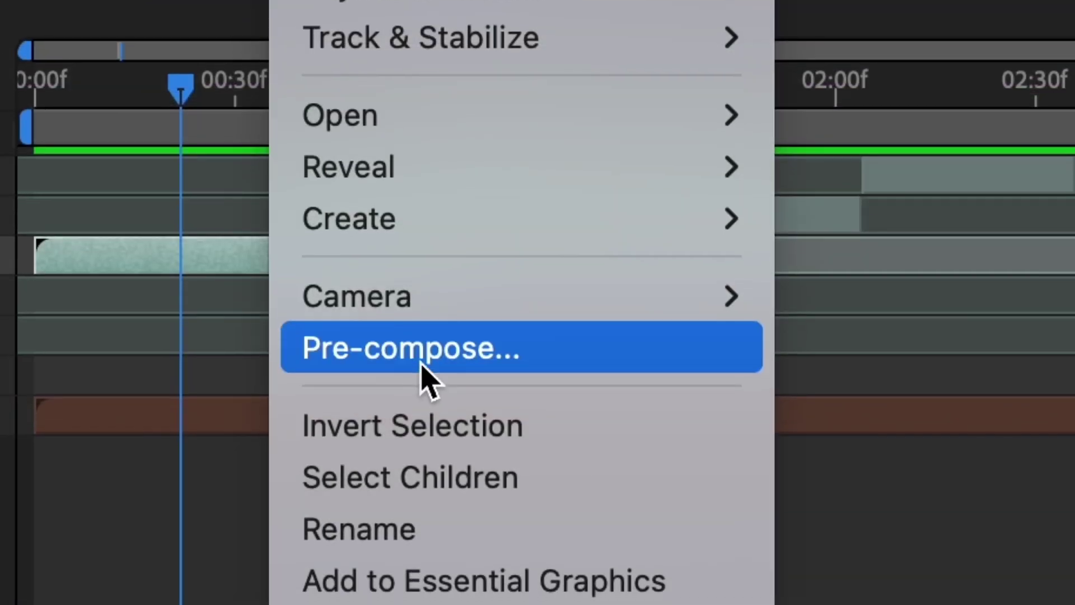
{"action": "left_click", "coordinate": [425, 348]}
{"action": "left_click", "coordinate": [177, 271]}
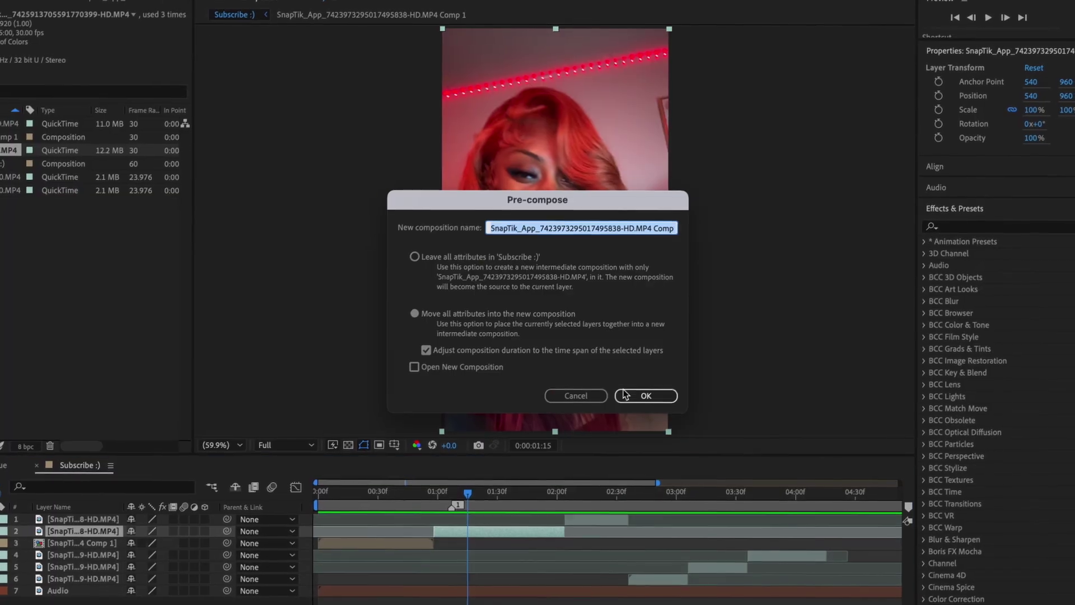
{"action": "left_click", "coordinate": [625, 396]}
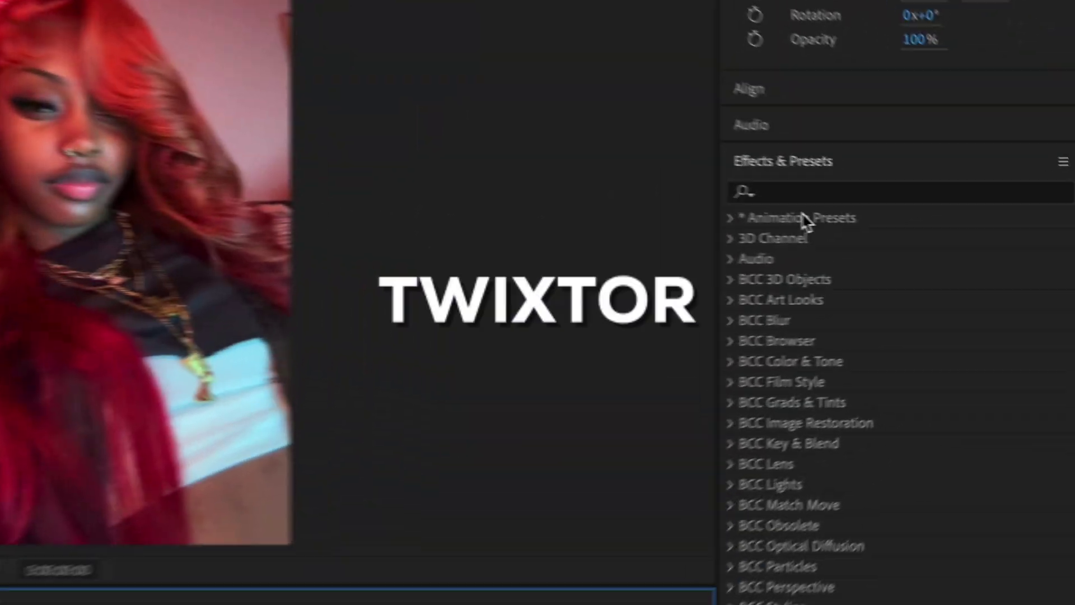
Step: Apply Timewarp to the first pre-composed clip, set its Speed to 20 and preview the clip from the start
{"action": "left_click", "coordinate": [966, 224]}
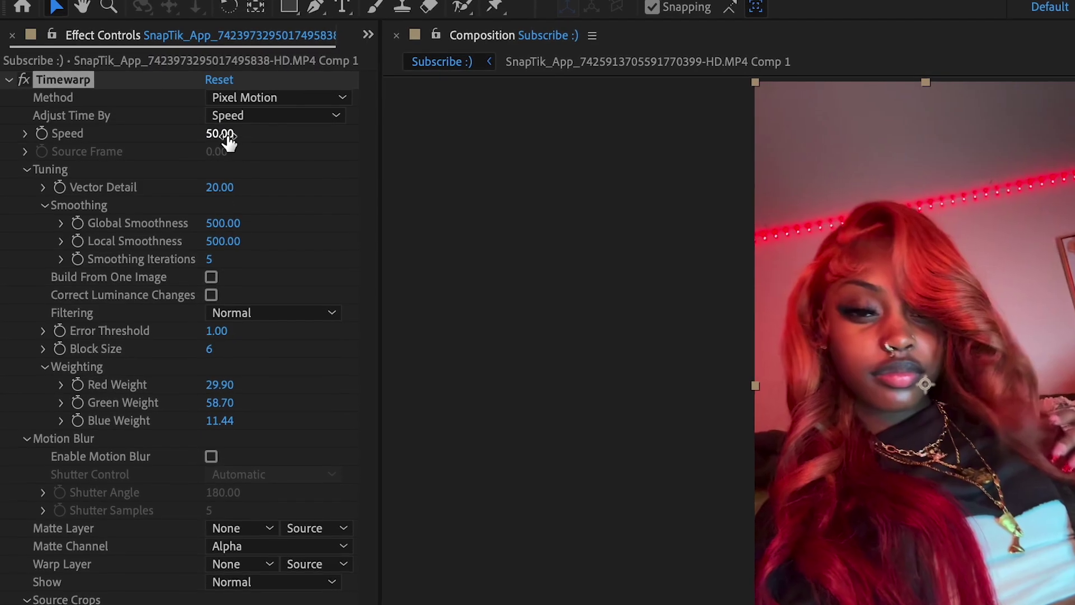
{"action": "left_click", "coordinate": [228, 135]}
{"action": "type", "text": "20"}
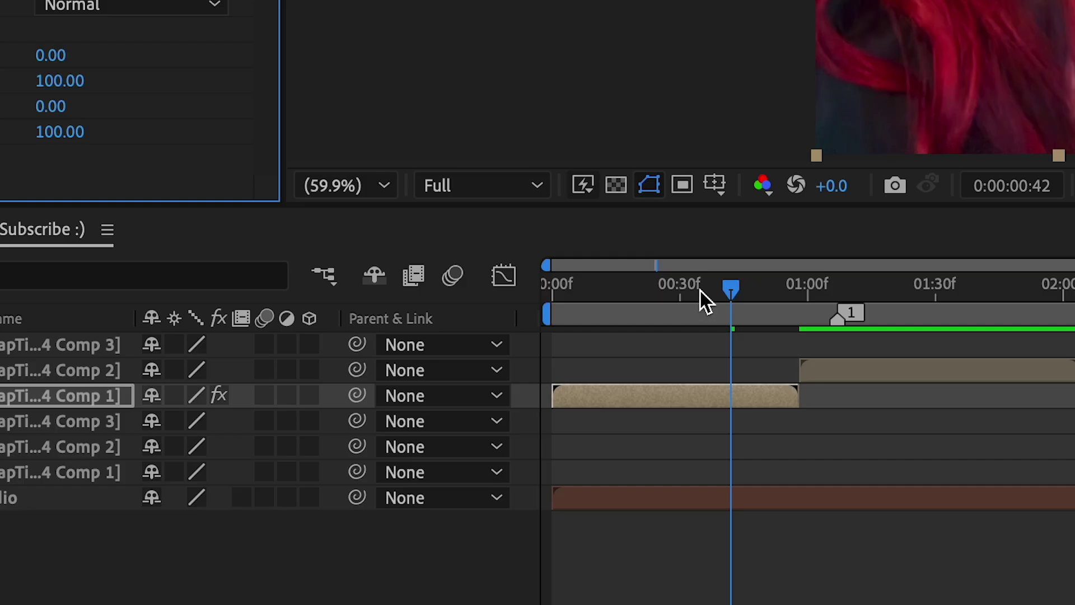
{"action": "left_click_drag", "start_coordinate": [700, 290], "coordinate": [0, 294]}
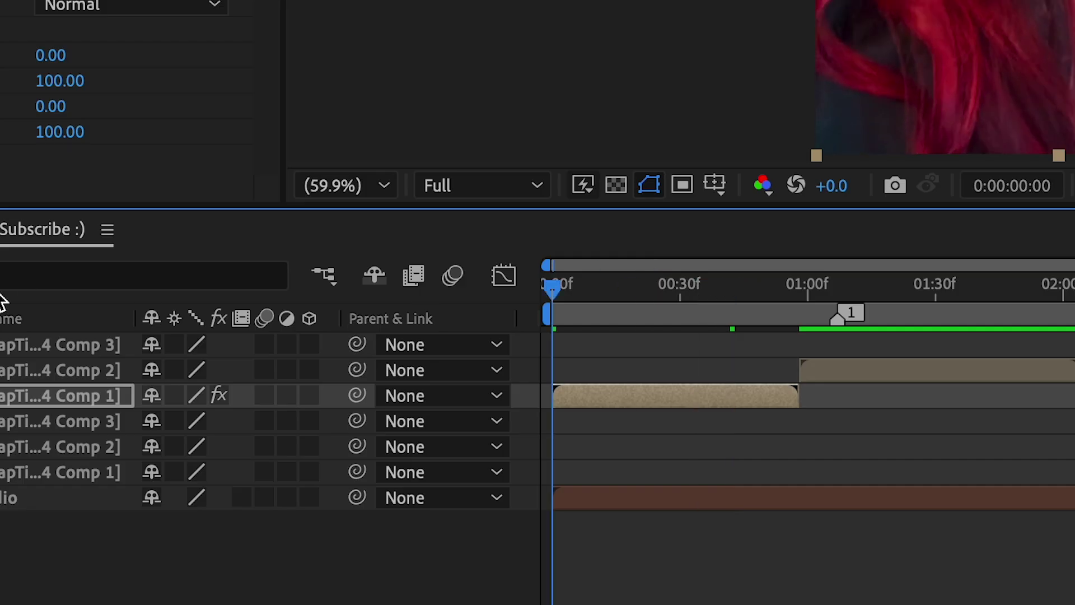
{"action": "key", "text": "space"}
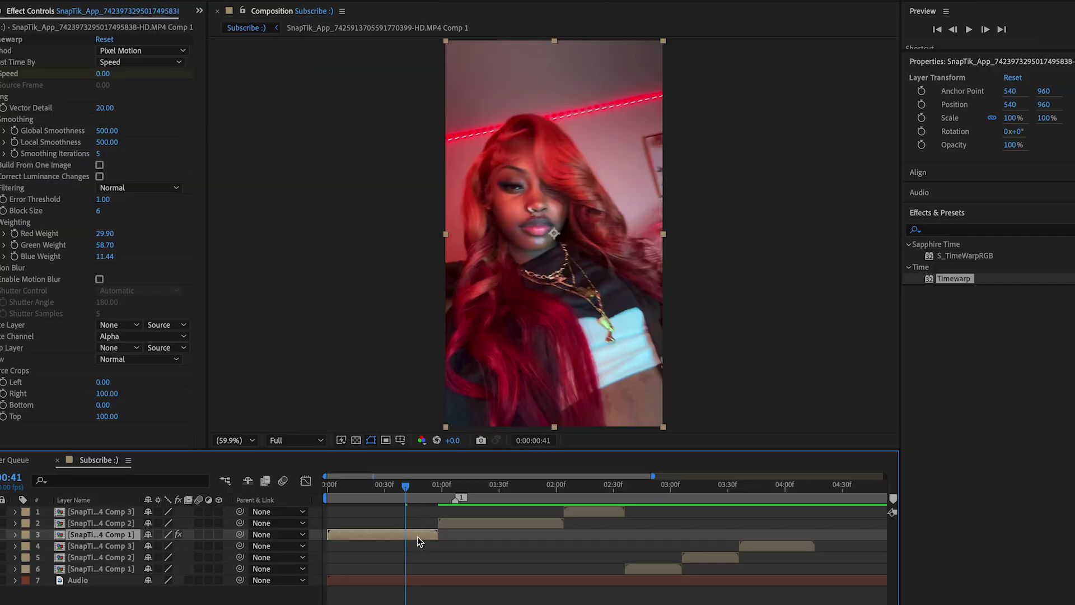
Step: Reveal the first clip's Timewarp Speed keyframes and apply Easy Ease to both of them
{"action": "key", "text": "u"}
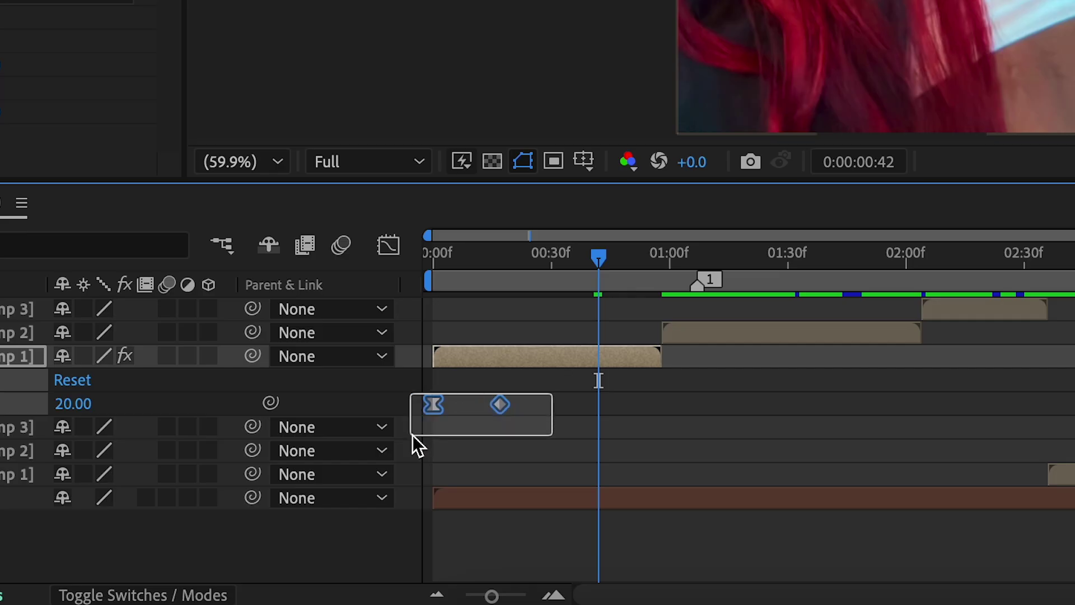
{"action": "left_click_drag", "start_coordinate": [319, 576], "coordinate": [320, 575]}
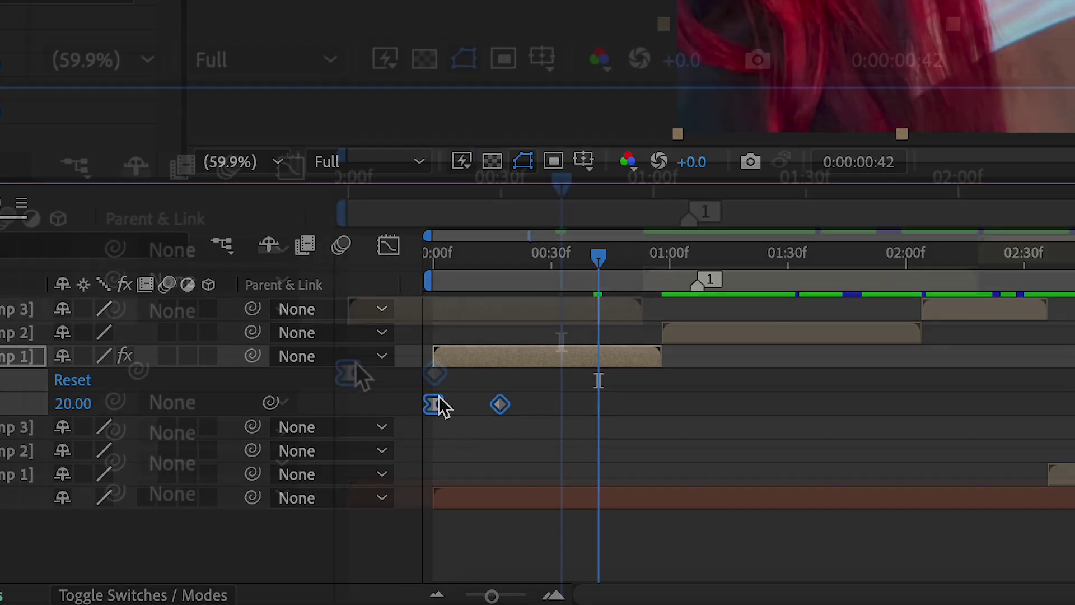
{"action": "right_click", "coordinate": [329, 558]}
{"action": "mouse_move", "coordinate": [510, 567]}
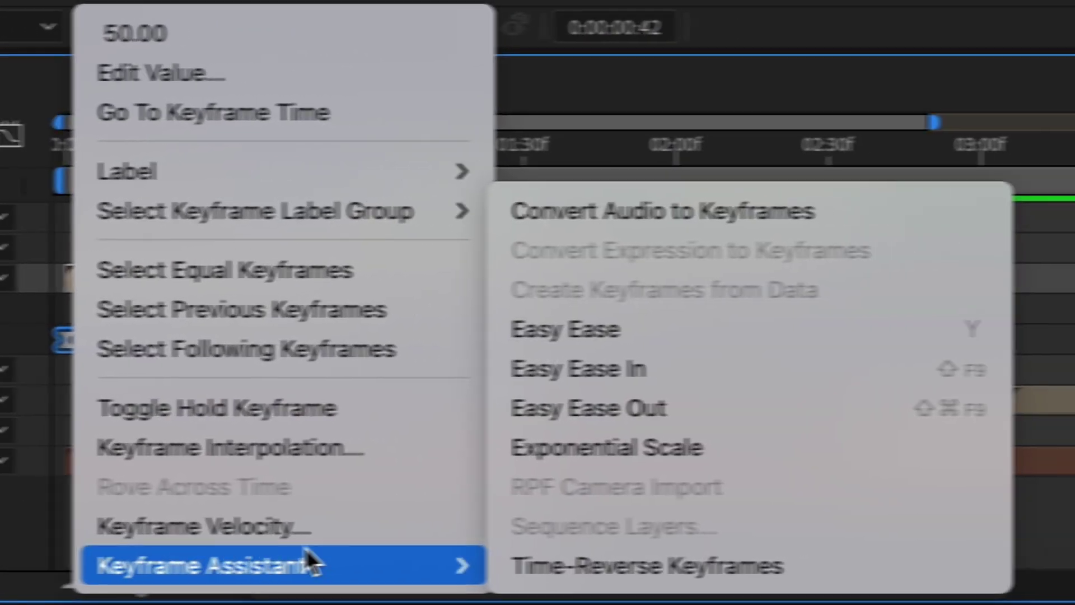
{"action": "left_click", "coordinate": [614, 330]}
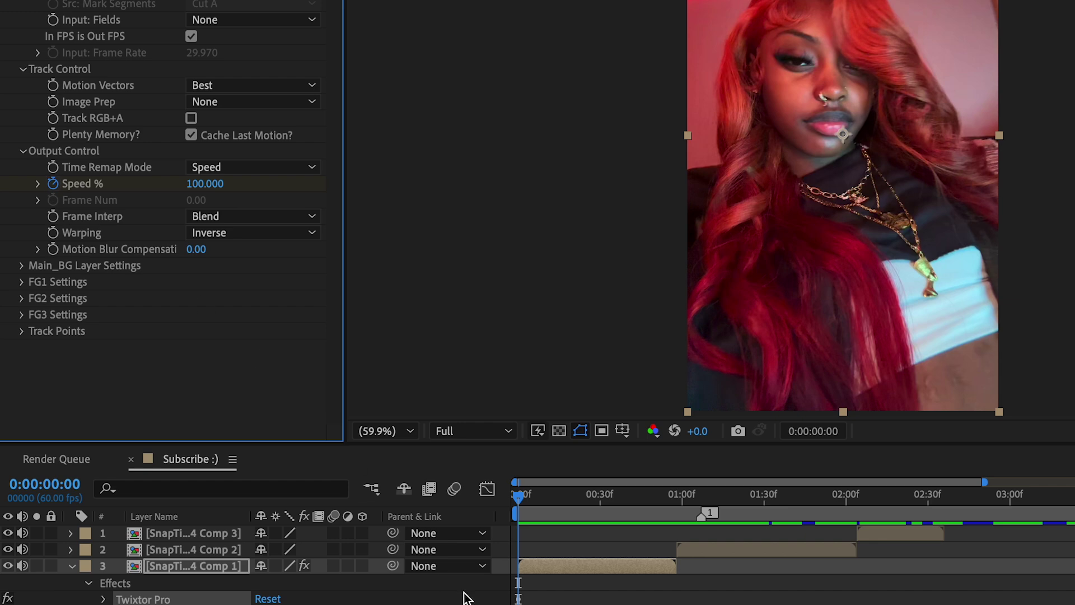
Step: Reshape the first clip's Twixtor Pro Speed % curve in the speed graph, pulling the second keyframe's handle close to the first keyframe
{"action": "left_click_drag", "start_coordinate": [532, 502], "coordinate": [567, 497]}
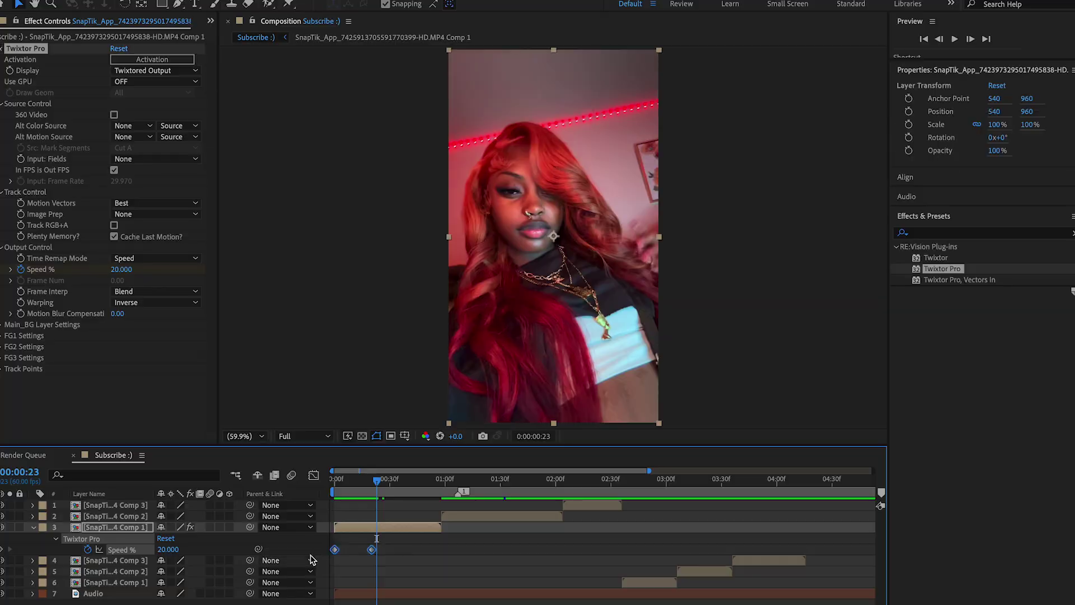
{"action": "left_click", "coordinate": [313, 475]}
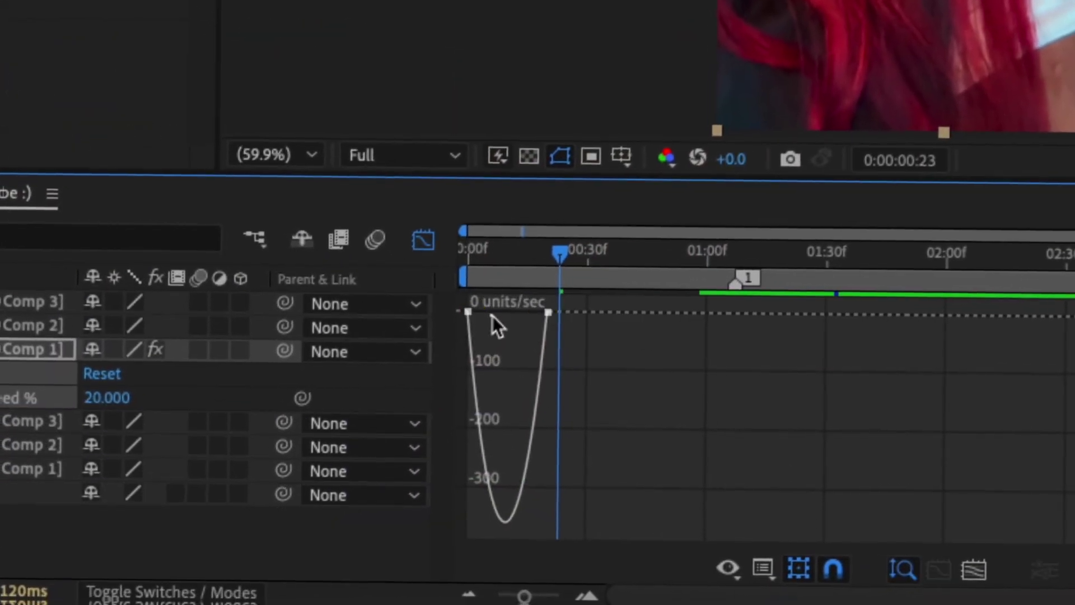
{"action": "left_click", "coordinate": [548, 312]}
{"action": "left_click_drag", "start_coordinate": [530, 314], "coordinate": [481, 311]}
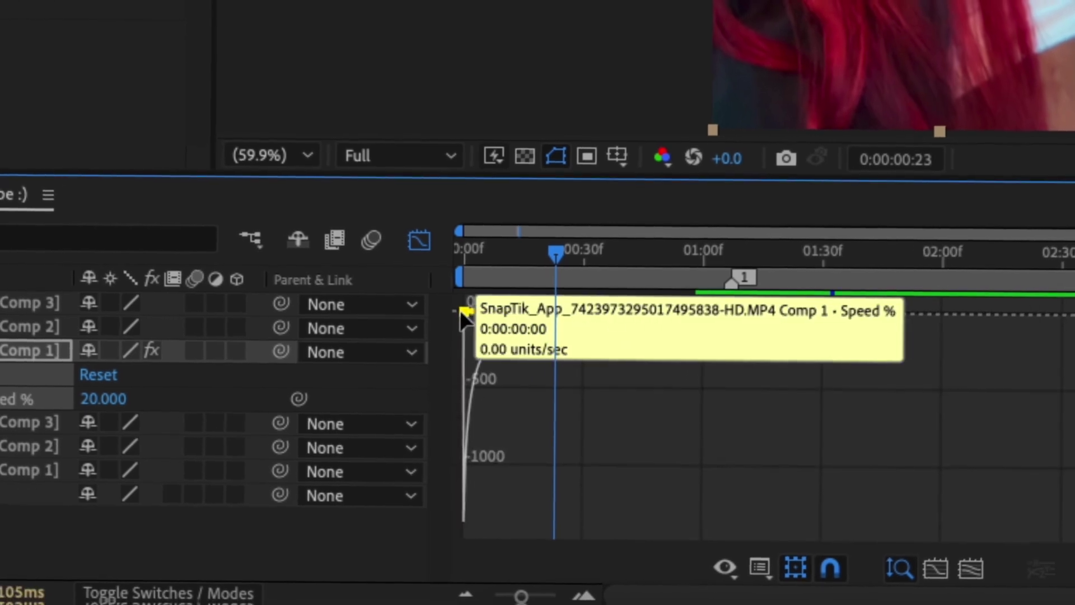
{"action": "mouse_move", "coordinate": [552, 252]}
{"action": "left_mouse_down"}
{"action": "mouse_move", "coordinate": [181, 293]}
{"action": "mouse_move", "coordinate": [539, 255]}
{"action": "left_mouse_up"}
{"action": "left_click", "coordinate": [419, 240]}
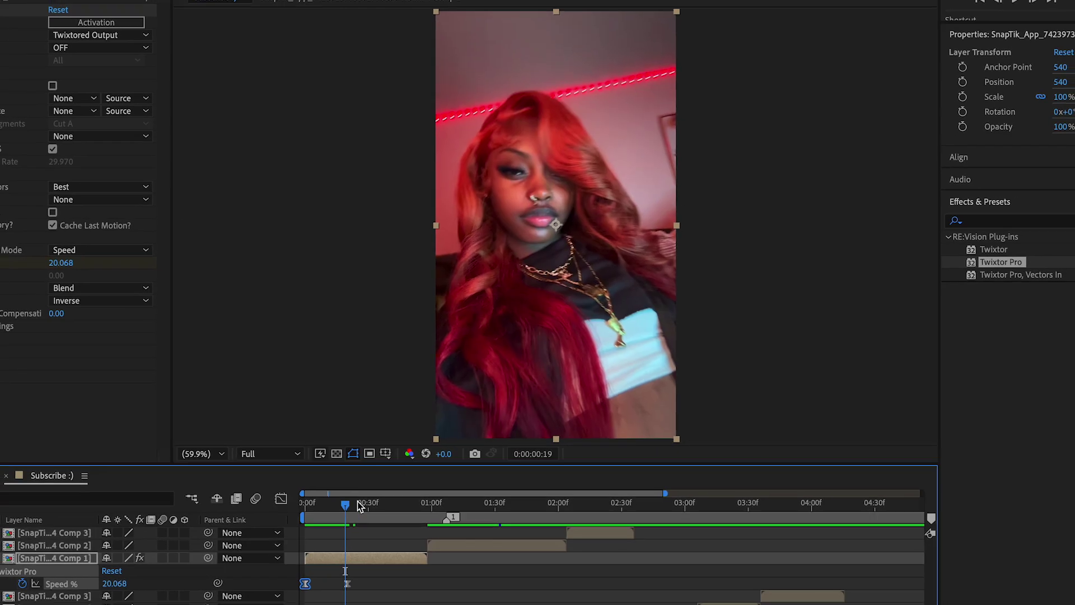
Step: Copy the Twixtor Pro effect with its Speed % keyframes from the first clip and paste it at the start of the following clips
{"action": "left_click_drag", "start_coordinate": [357, 506], "coordinate": [221, 498]}
{"action": "left_click", "coordinate": [4, 33]}
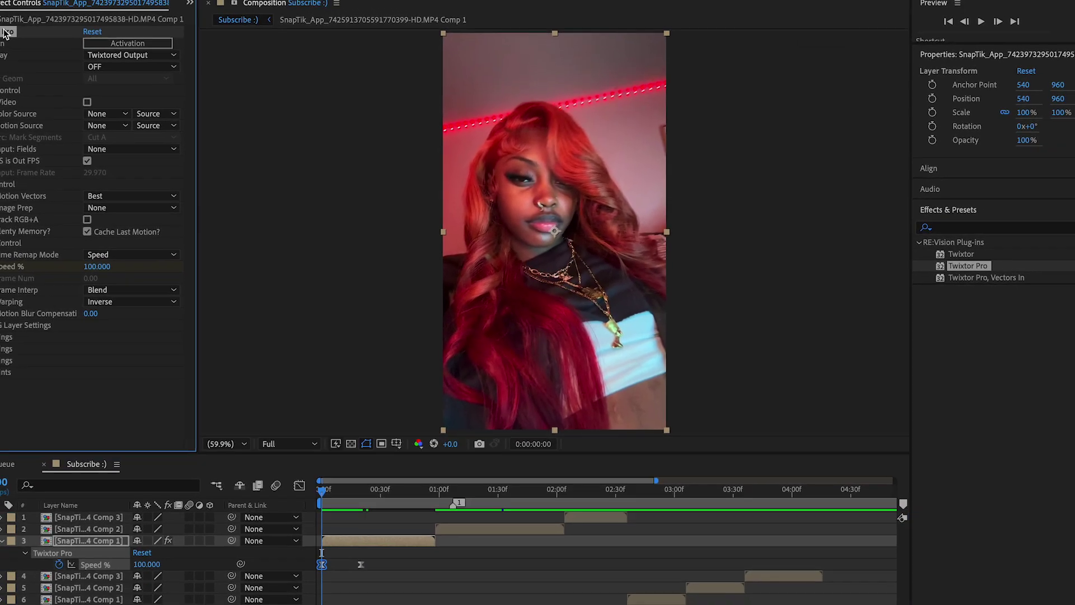
{"action": "key", "text": "ctrl+c"}
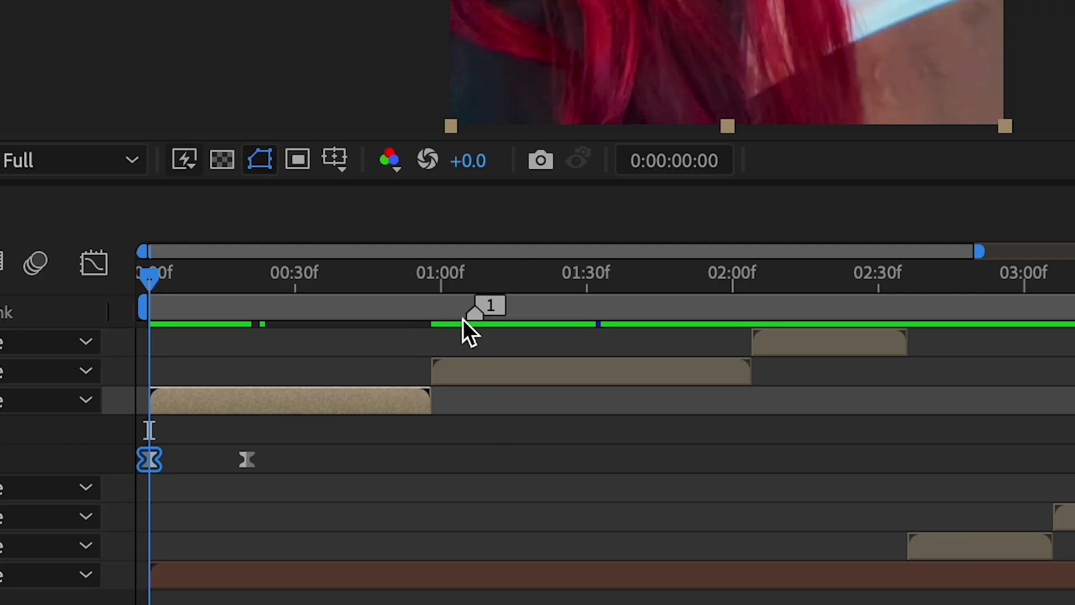
{"action": "left_click_drag", "start_coordinate": [420, 524], "coordinate": [417, 524]}
{"action": "left_click", "coordinate": [485, 380]}
{"action": "key", "text": "ctrl+v"}
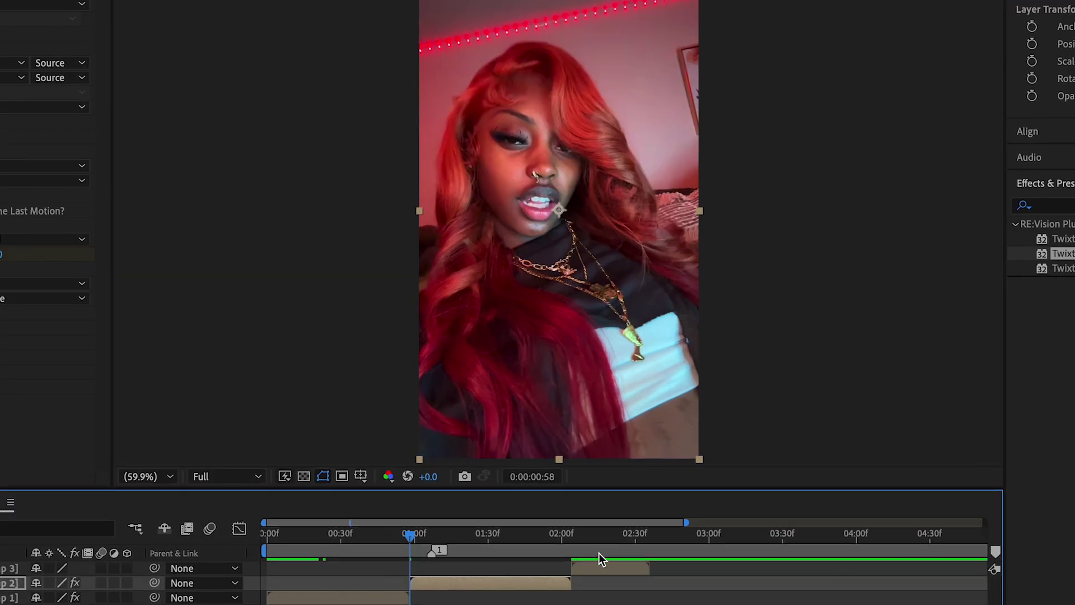
{"action": "left_click_drag", "start_coordinate": [582, 488], "coordinate": [563, 488]}
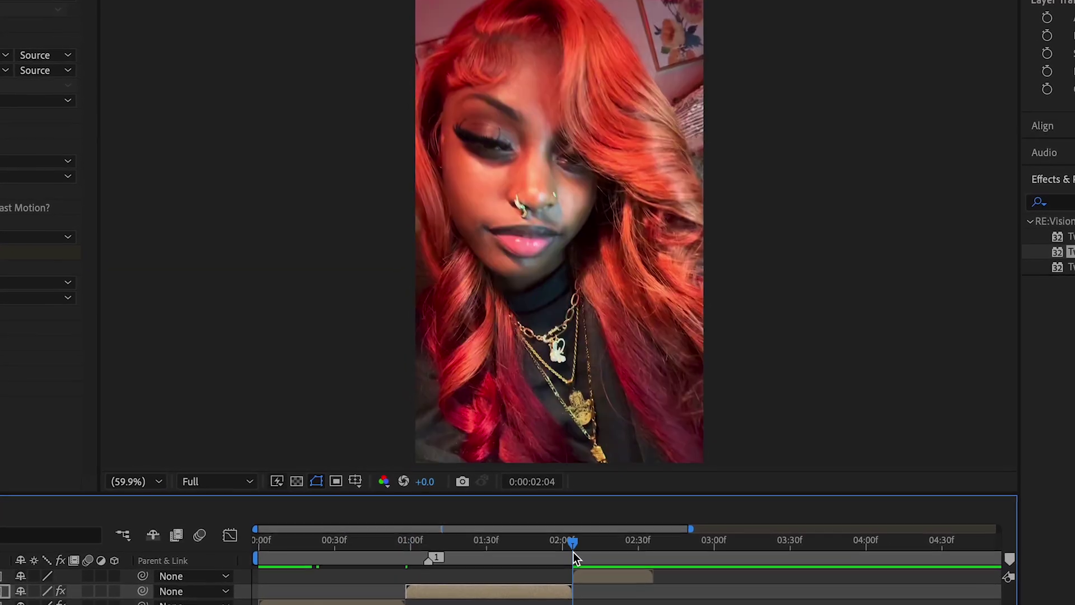
{"action": "left_click", "coordinate": [587, 576]}
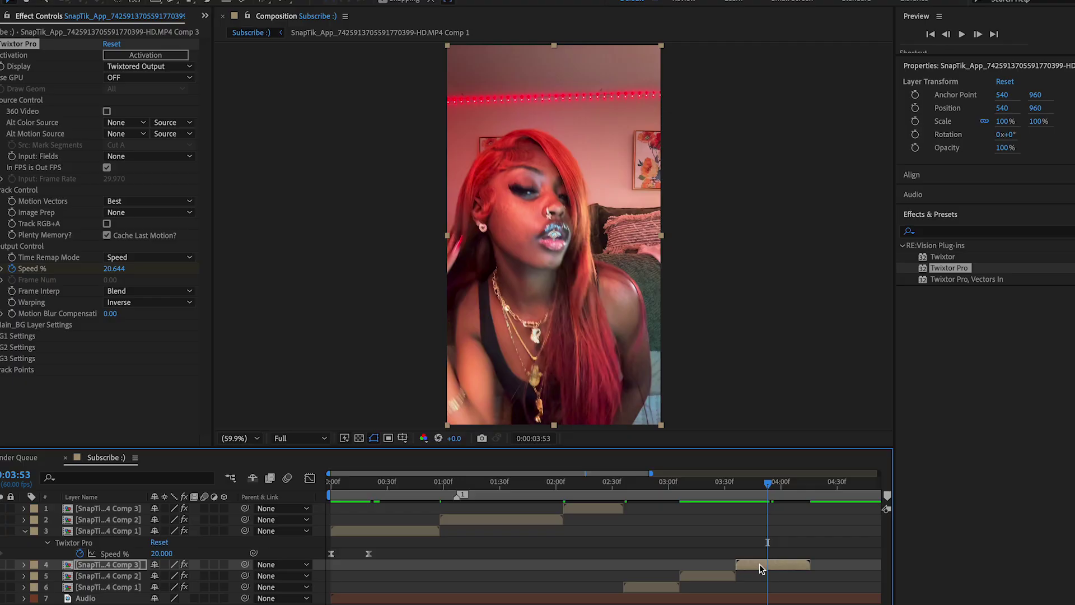
Step: Pre-compose each Twixtor clip again into its own new composition
{"action": "key", "text": "Home"}
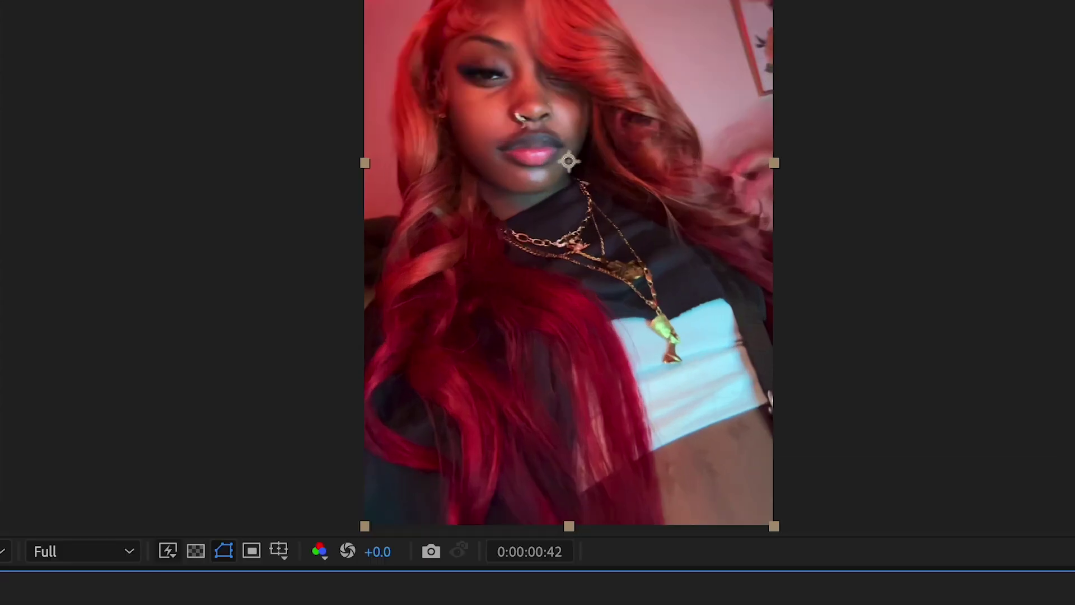
{"action": "key", "text": "ctrl+shift+c"}
{"action": "key", "text": "Return"}
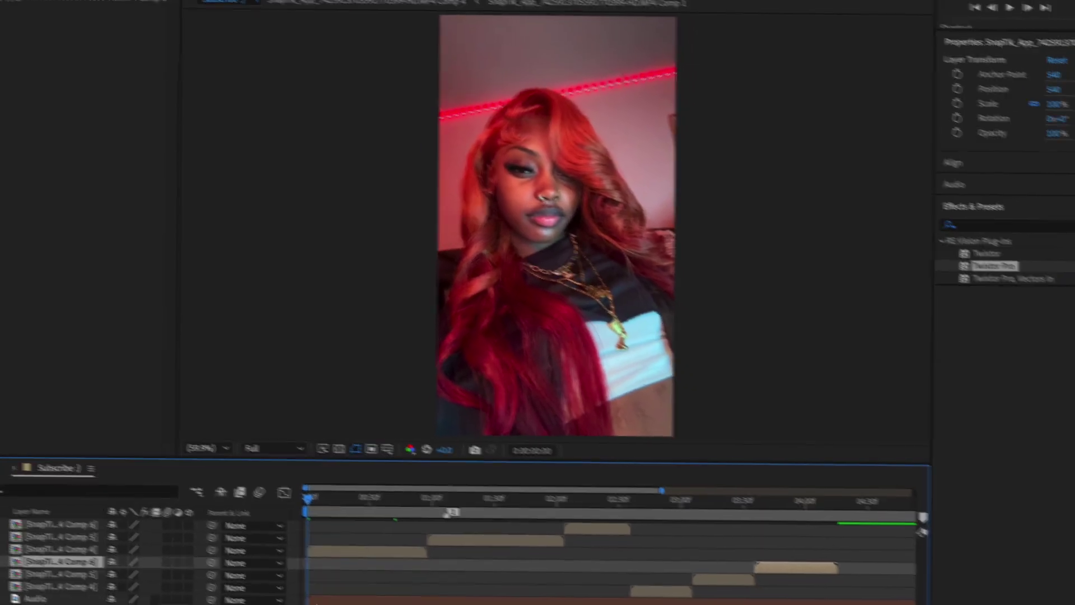
Step: Apply the Motion Tile effect to the first clip and set its Output Width to 300
{"action": "left_click_drag", "start_coordinate": [310, 500], "coordinate": [345, 509]}
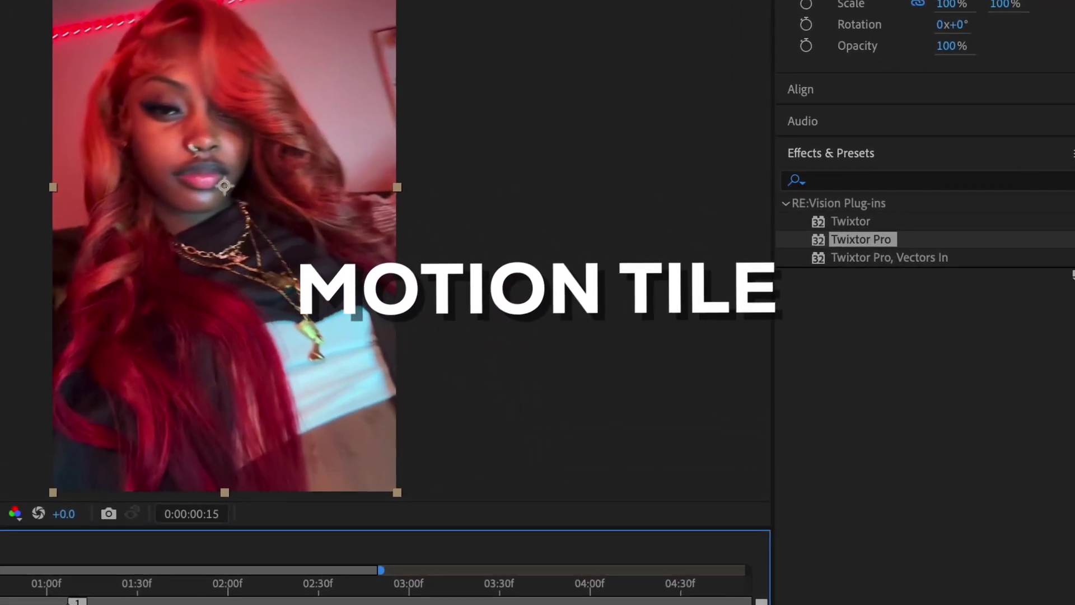
{"action": "left_click", "coordinate": [1025, 184]}
{"action": "type", "text": "mot"}
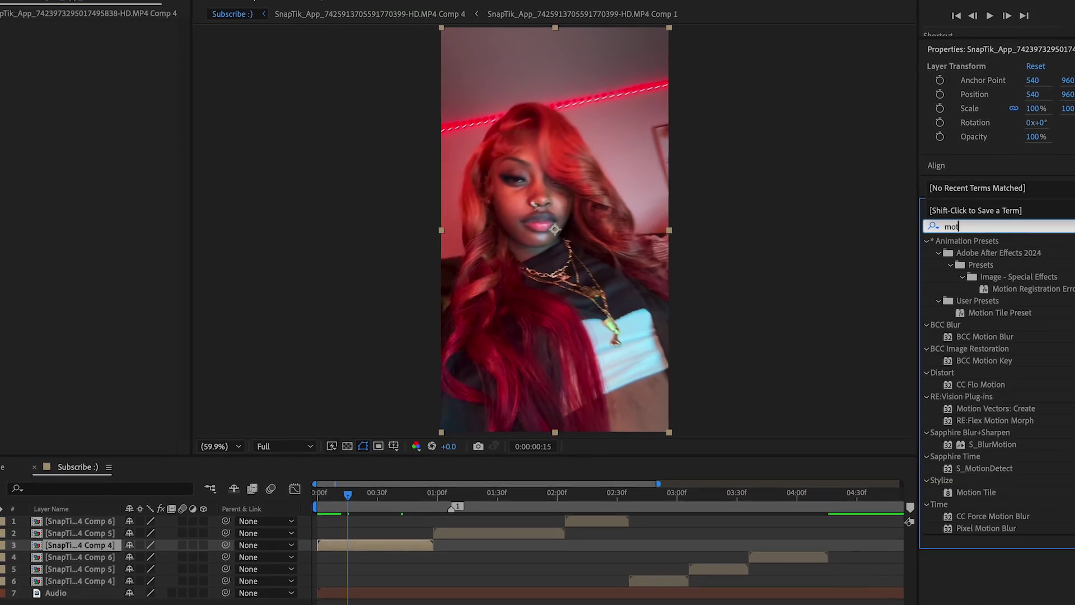
{"action": "left_click_drag", "start_coordinate": [976, 492], "coordinate": [341, 545]}
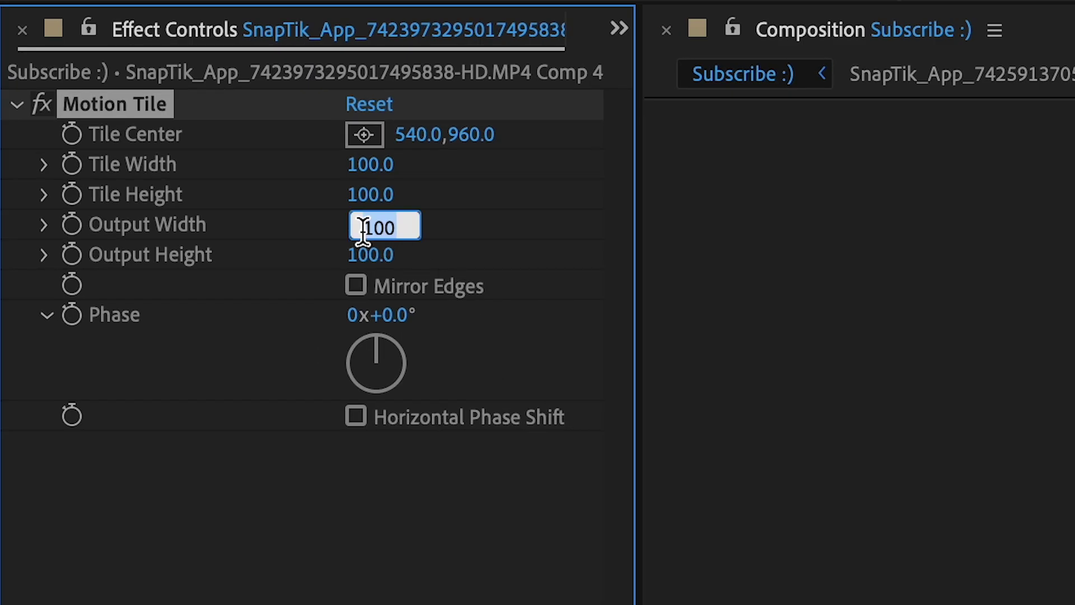
{"action": "type", "text": "300"}
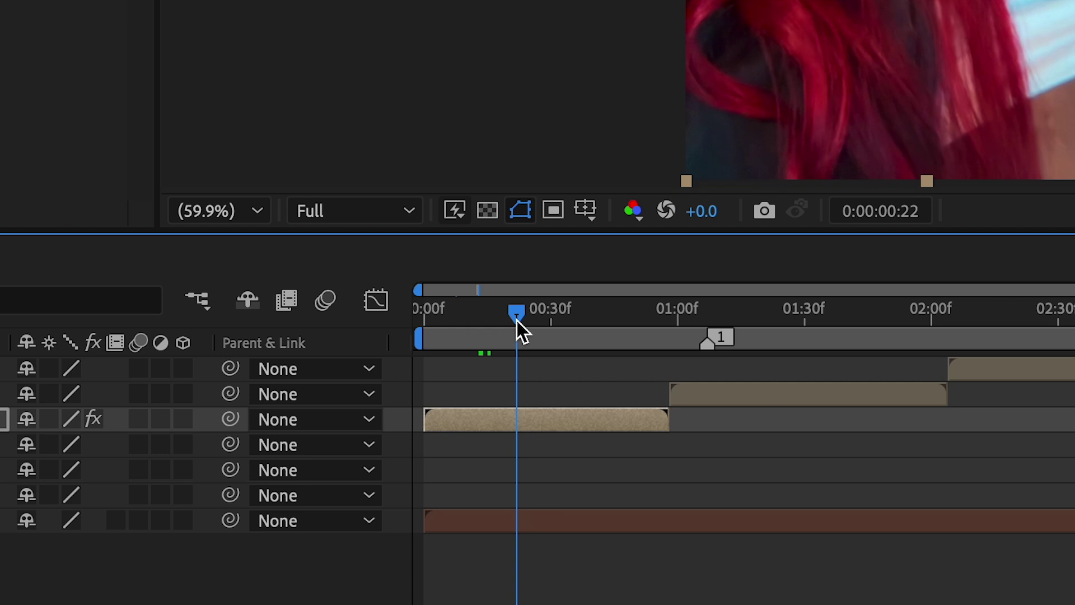
Step: Keyframe the first clip's Scale at 100% on frame 24 and at 44% on the first frame
{"action": "left_click_drag", "start_coordinate": [517, 320], "coordinate": [526, 318]}
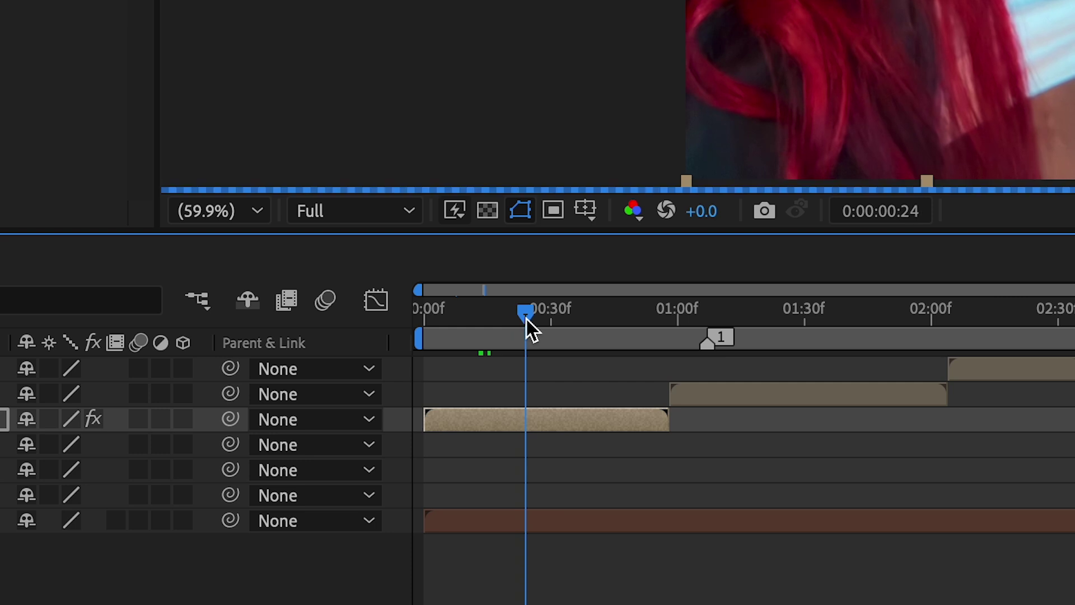
{"action": "key", "text": "s"}
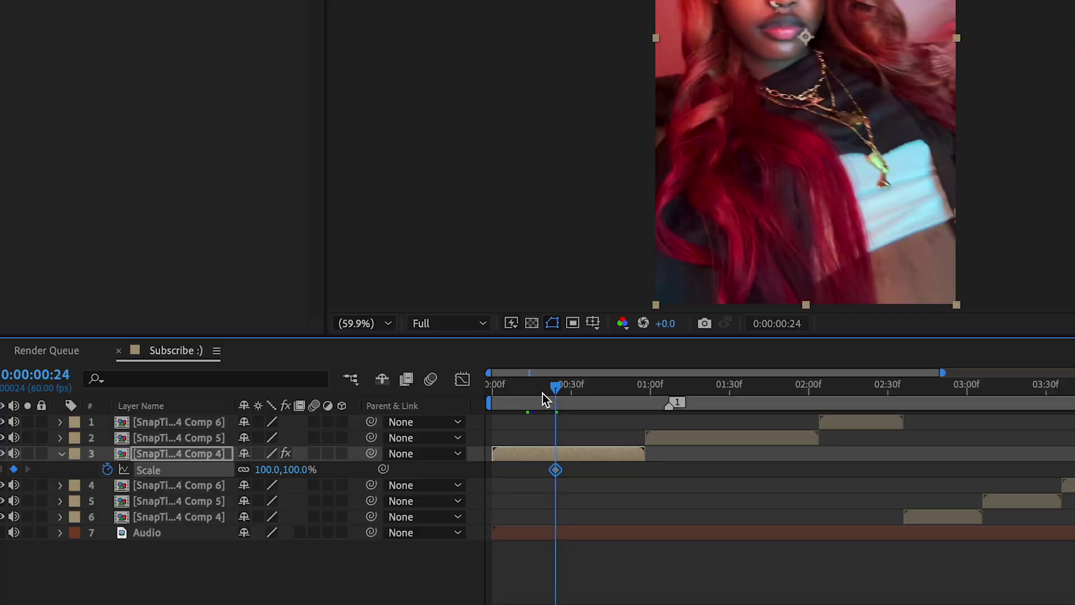
{"action": "left_click_drag", "start_coordinate": [542, 393], "coordinate": [477, 401]}
{"action": "left_click_drag", "start_coordinate": [301, 588], "coordinate": [270, 588]}
Step: Apply Easy Ease to both Scale keyframes of the first clip
{"action": "left_click_drag", "start_coordinate": [693, 601], "coordinate": [537, 575]}
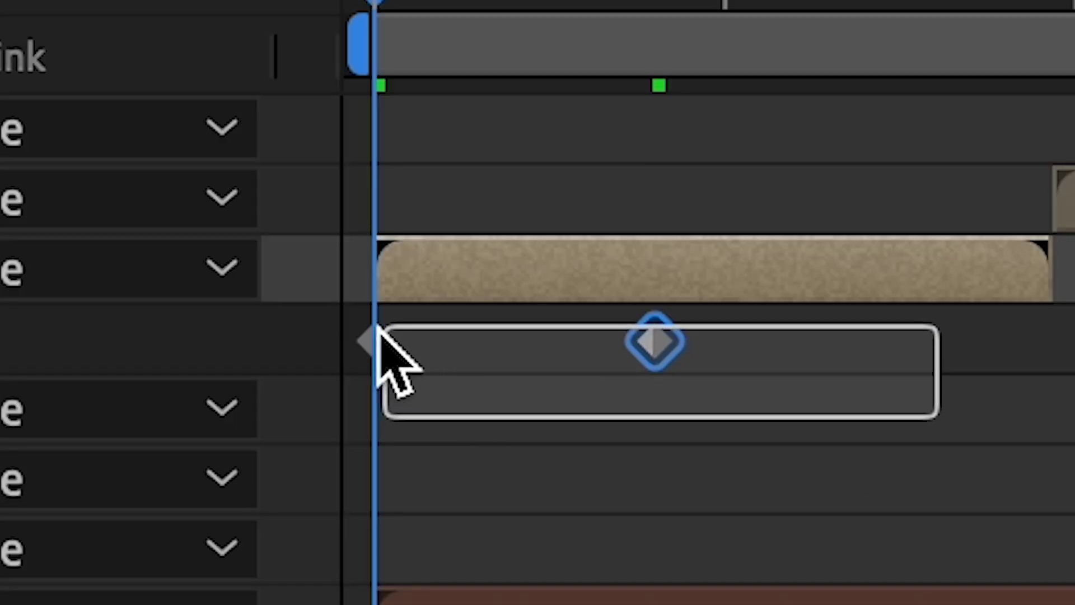
{"action": "left_click_drag", "start_coordinate": [386, 352], "coordinate": [392, 358]}
{"action": "key", "text": "F9"}
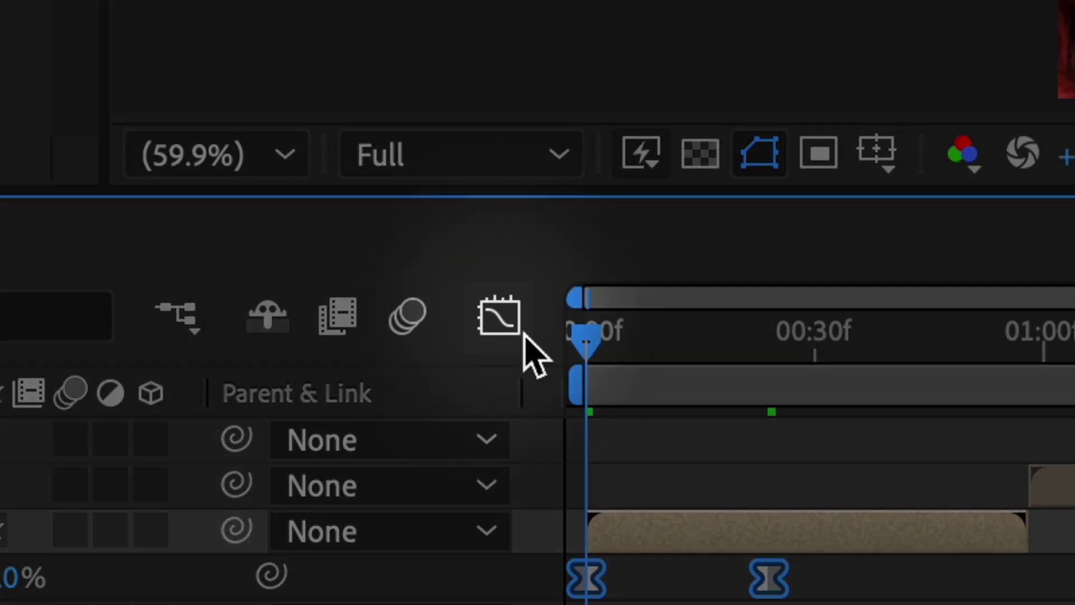
Step: Display the Scale value graph and reshape its curve to rise steeply from the first keyframe and ease slowly into the second
{"action": "left_click", "coordinate": [280, 360]}
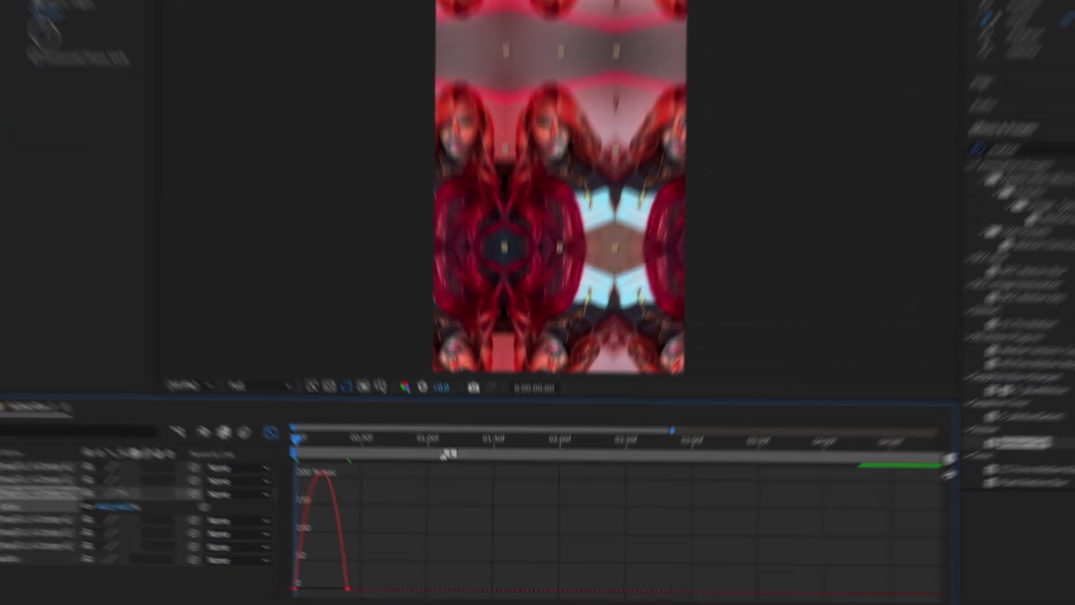
{"action": "left_click", "coordinate": [398, 583]}
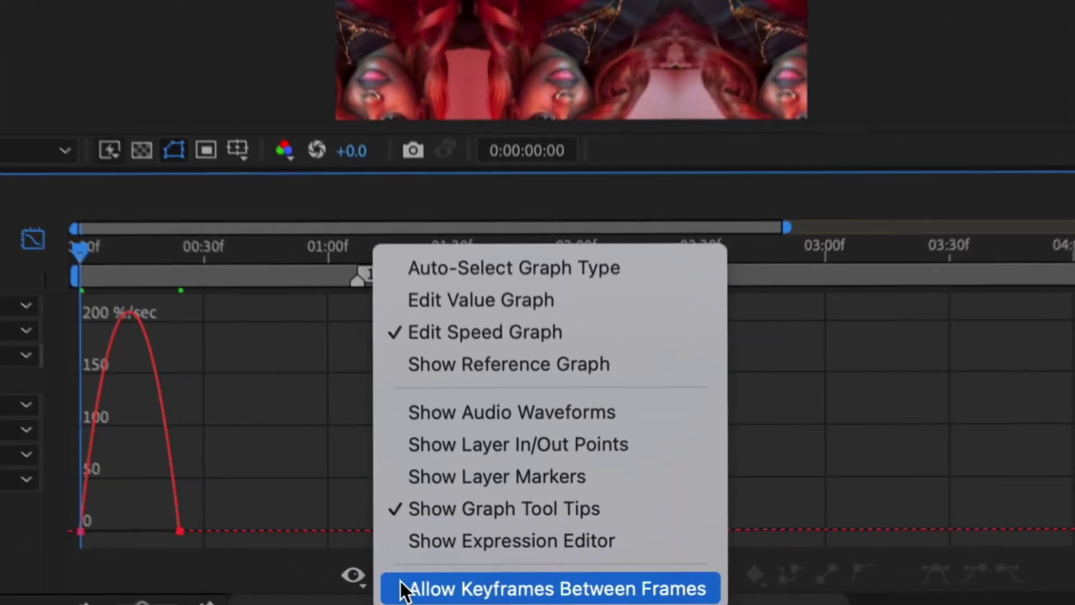
{"action": "left_click", "coordinate": [511, 276]}
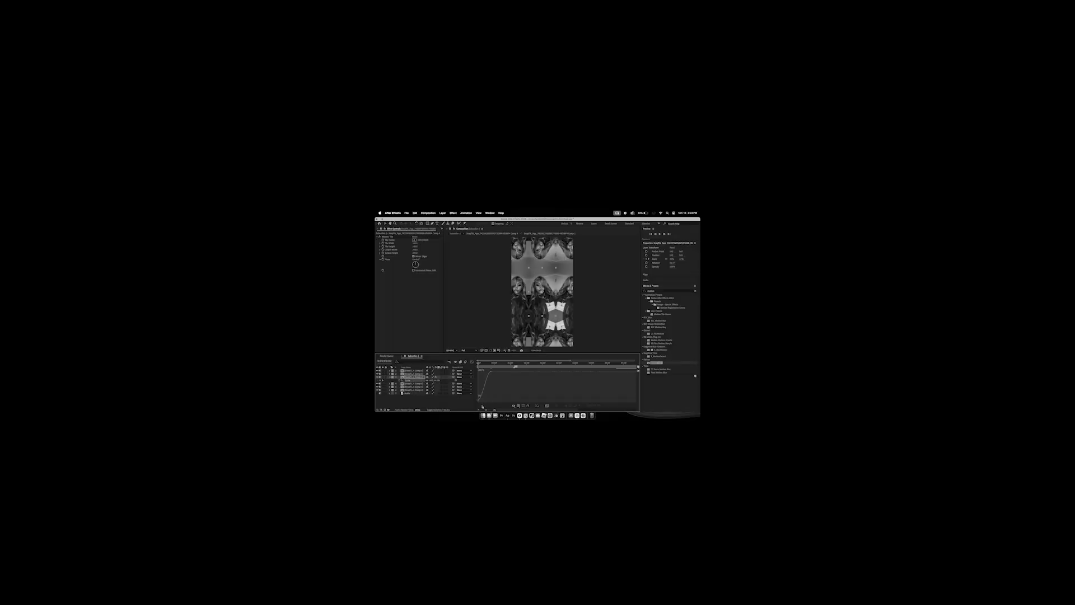
{"action": "left_click_drag", "start_coordinate": [486, 410], "coordinate": [490, 409]}
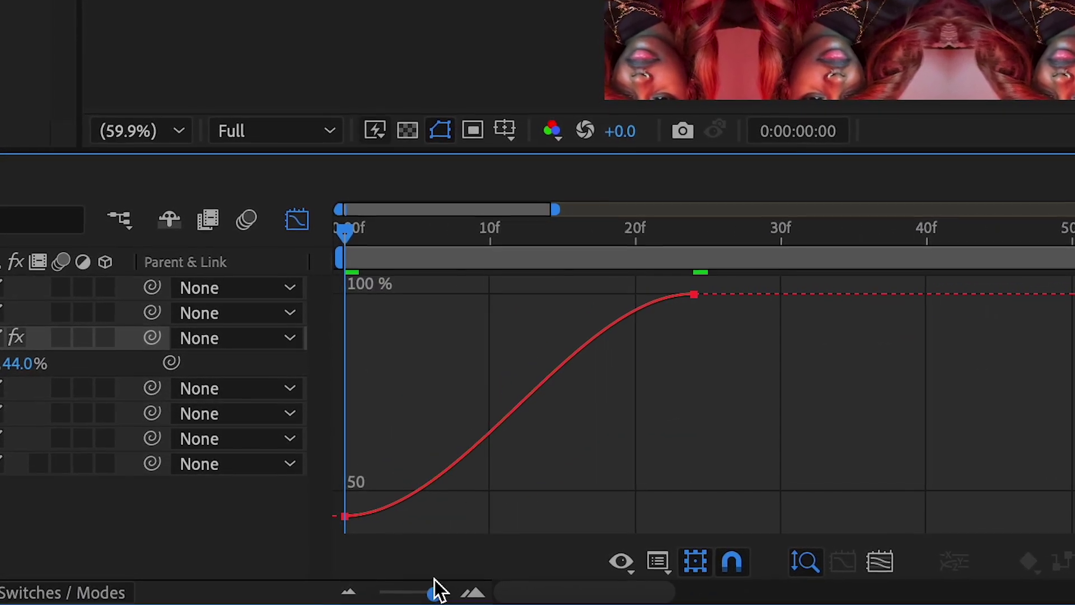
{"action": "left_click", "coordinate": [345, 515]}
{"action": "left_click_drag", "start_coordinate": [455, 516], "coordinate": [349, 359]}
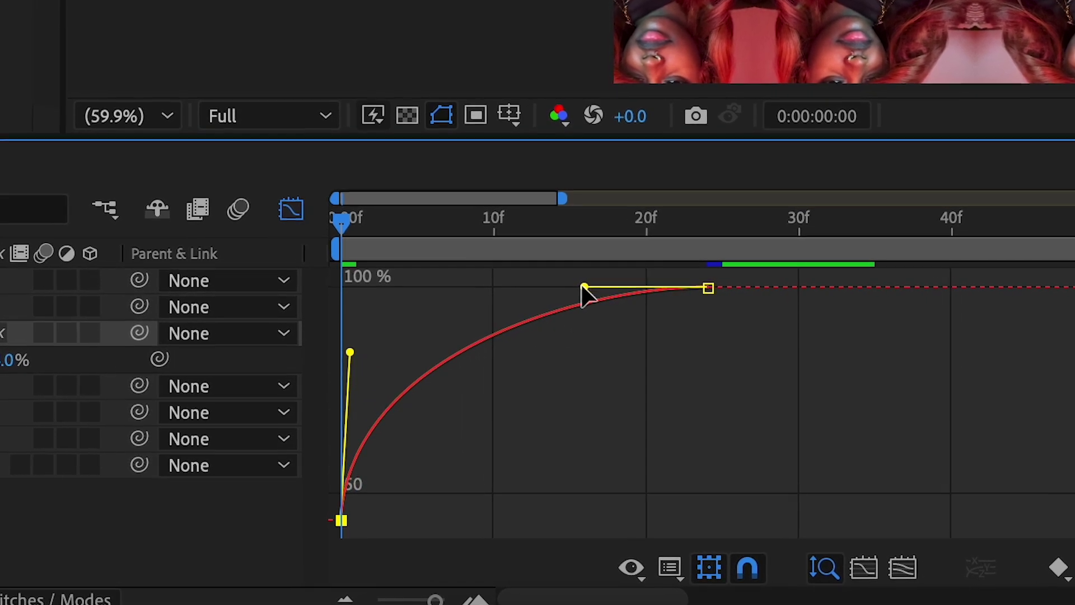
{"action": "left_click_drag", "start_coordinate": [583, 288], "coordinate": [407, 317]}
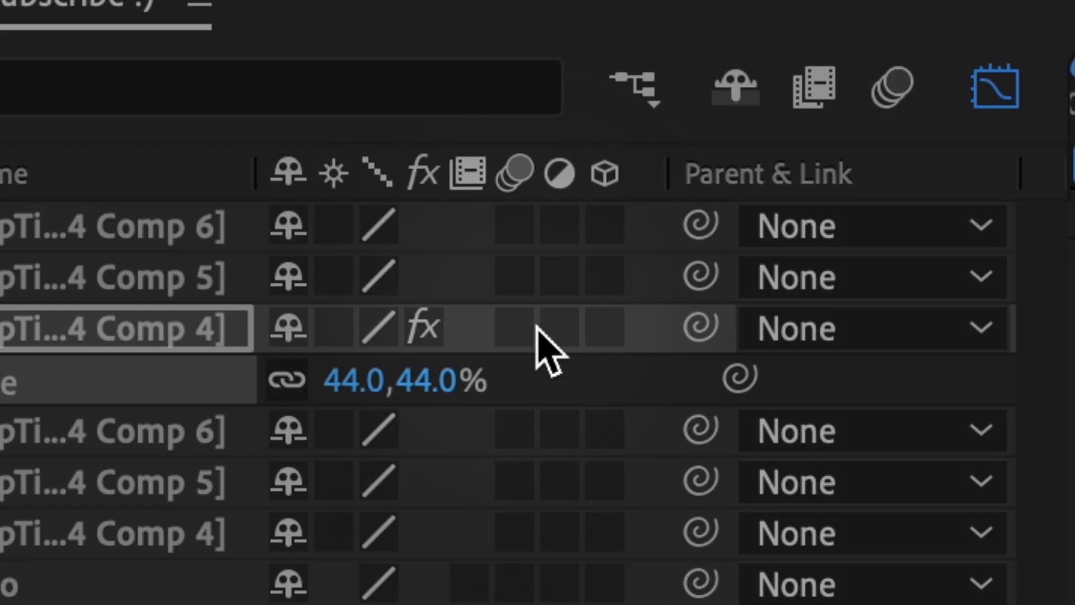
Step: Enable motion blur for the first clip and open the composition settings
{"action": "left_click", "coordinate": [532, 328]}
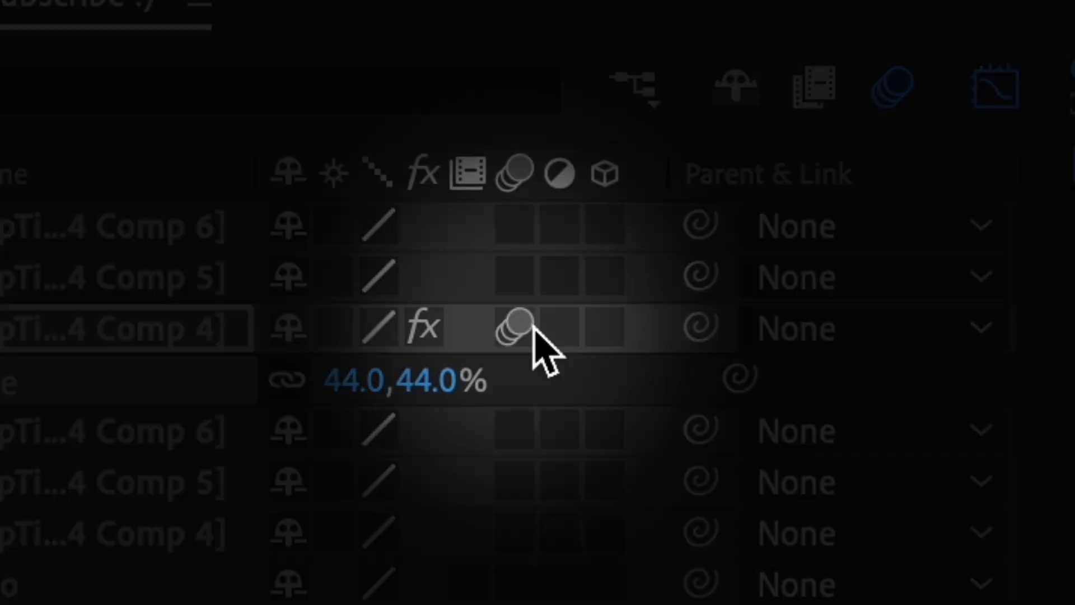
{"action": "right_click", "coordinate": [328, 141]}
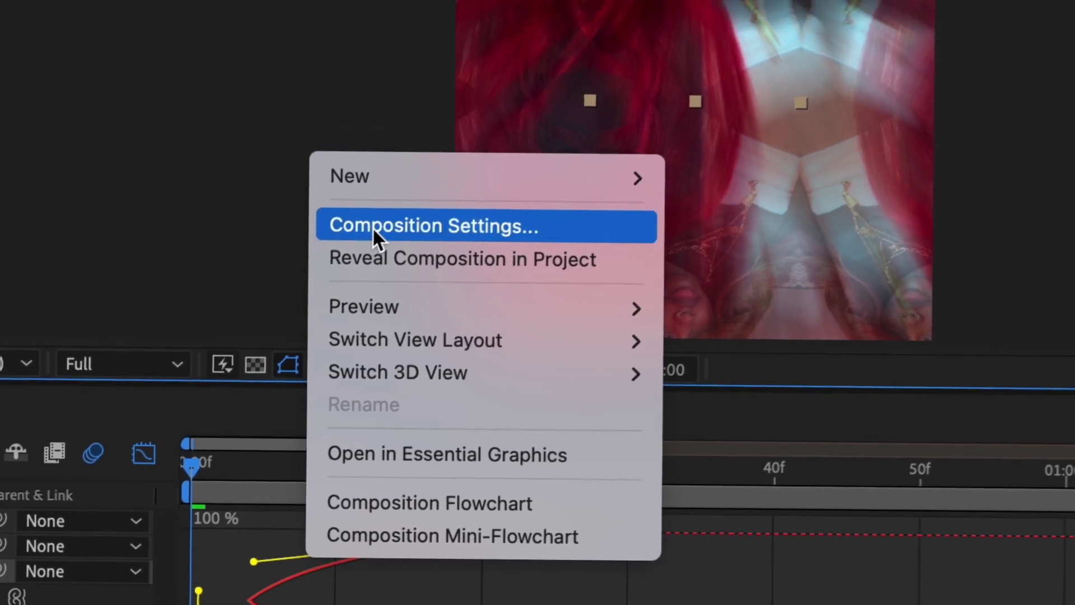
{"action": "left_click", "coordinate": [383, 219]}
{"action": "left_click", "coordinate": [392, 41]}
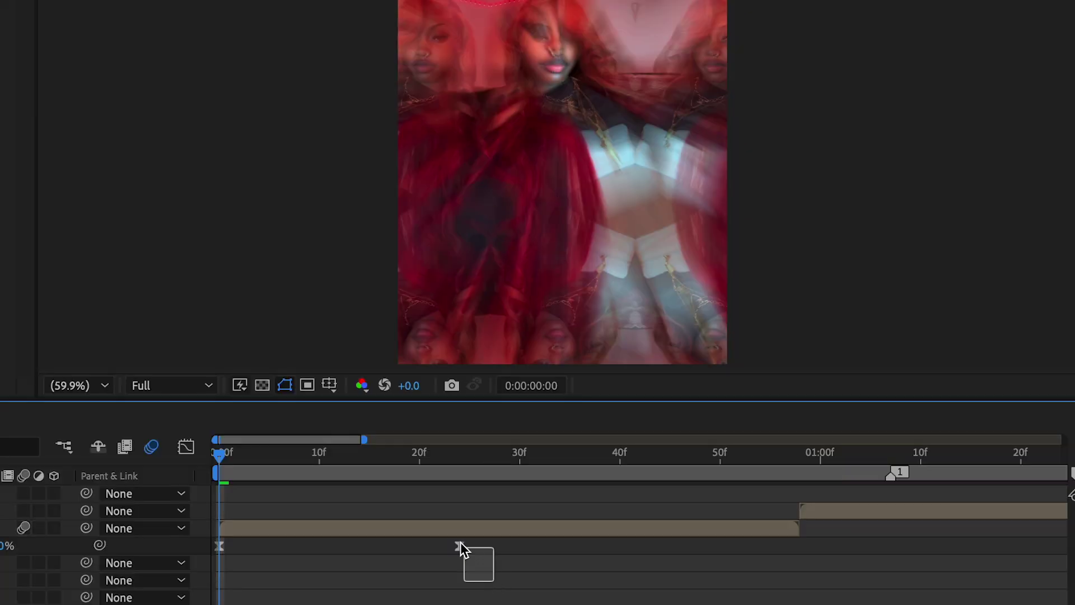
Step: Shift both Scale keyframes of the first clip one frame earlier and preview the zoom
{"action": "left_click_drag", "start_coordinate": [460, 546], "coordinate": [222, 553]}
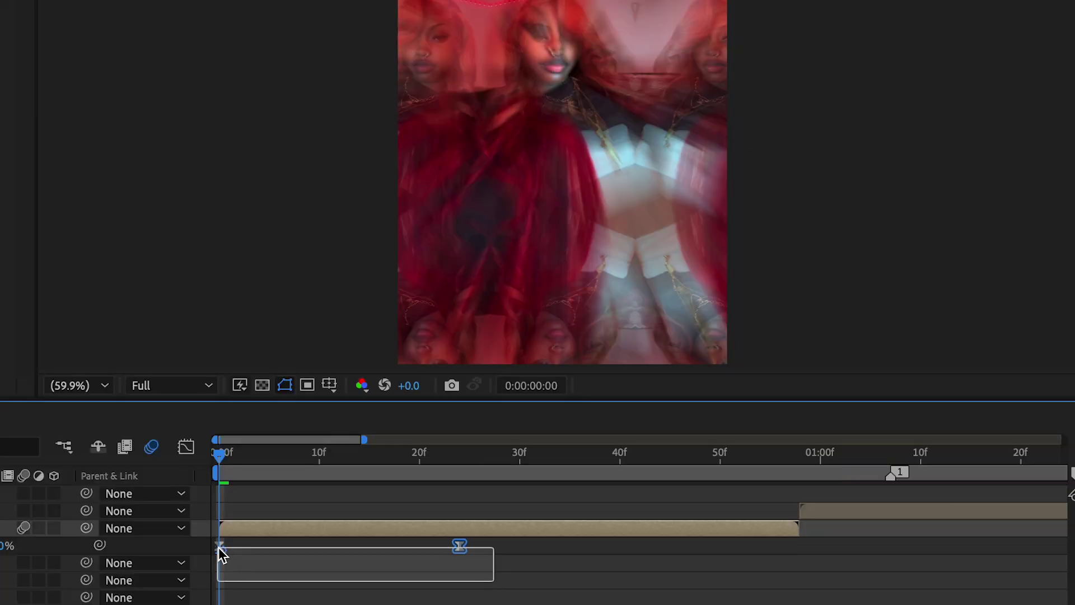
{"action": "left_click_drag", "start_coordinate": [465, 548], "coordinate": [456, 549]}
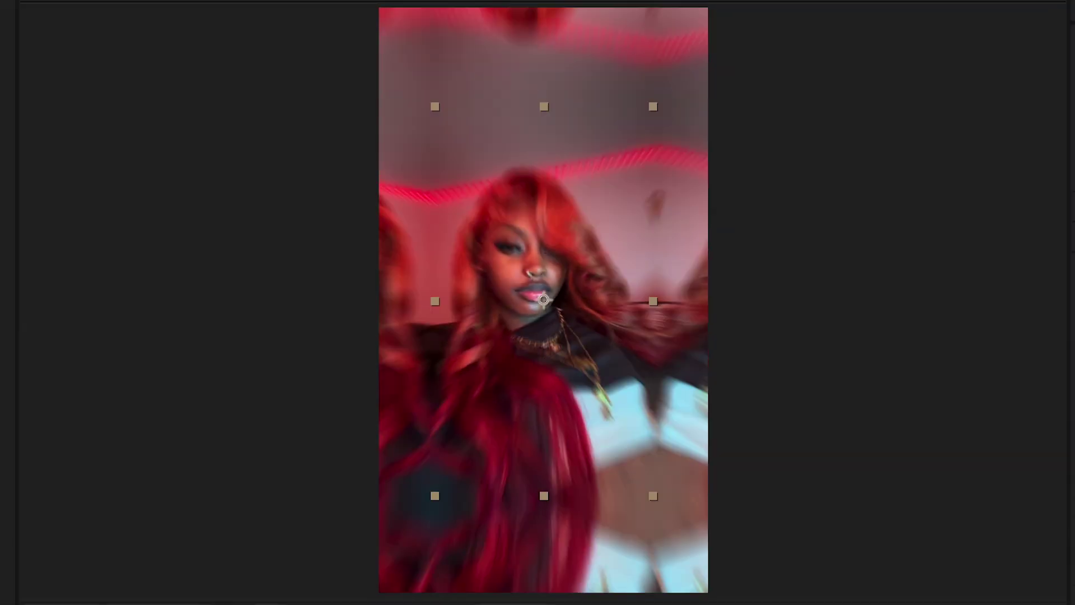
{"action": "key", "text": "space"}
{"action": "key", "text": "space"}
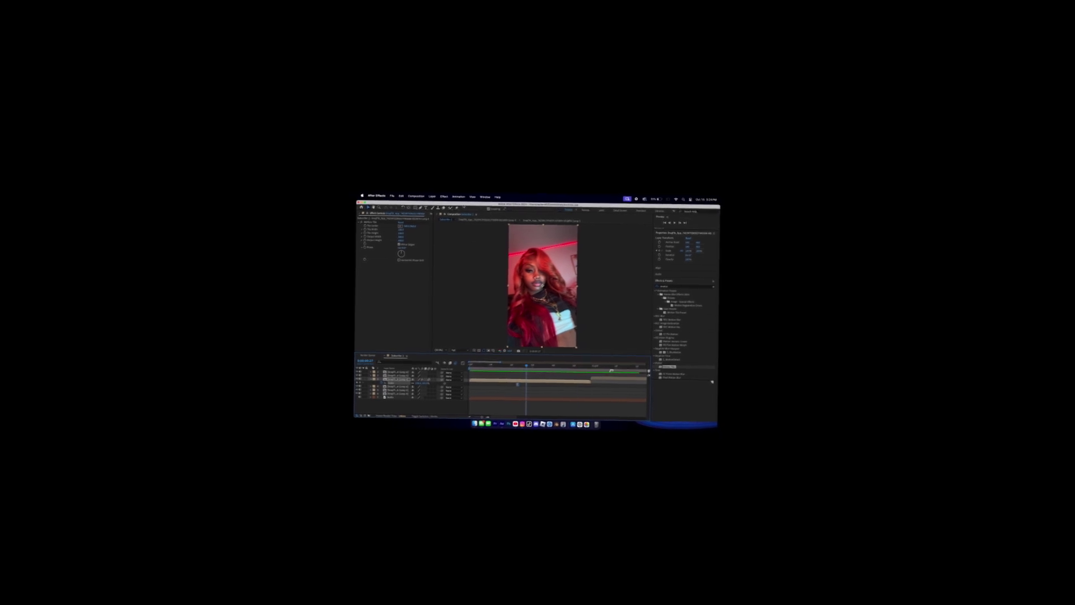
Step: Add a null object above the first clip, split it at the clip's end on frame 58 and delete the remainder
{"action": "left_click", "coordinate": [432, 196]}
{"action": "mouse_move", "coordinate": [434, 204]}
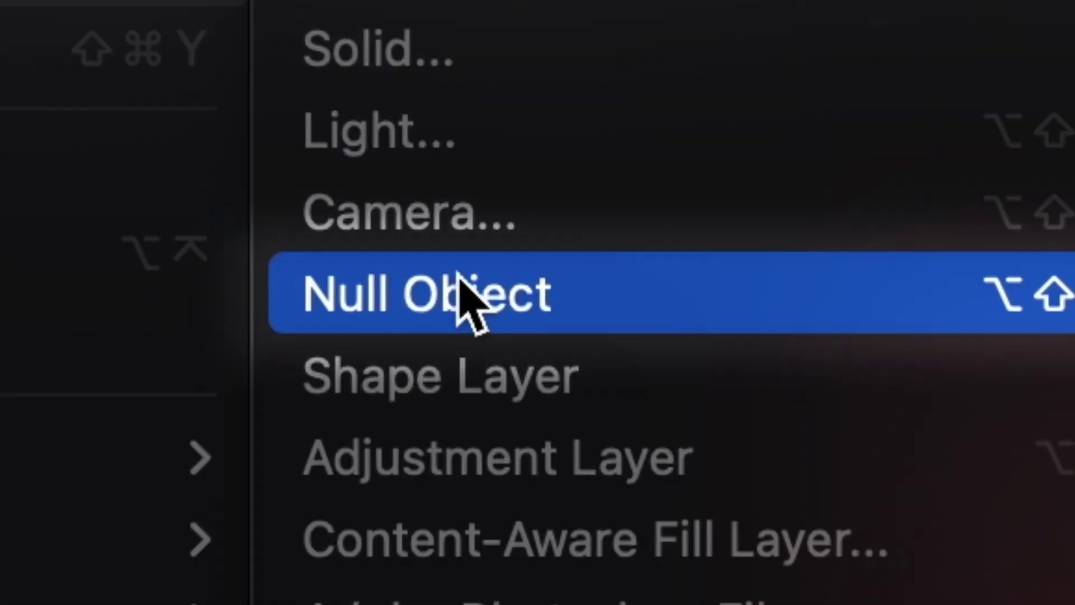
{"action": "left_click", "coordinate": [583, 217]}
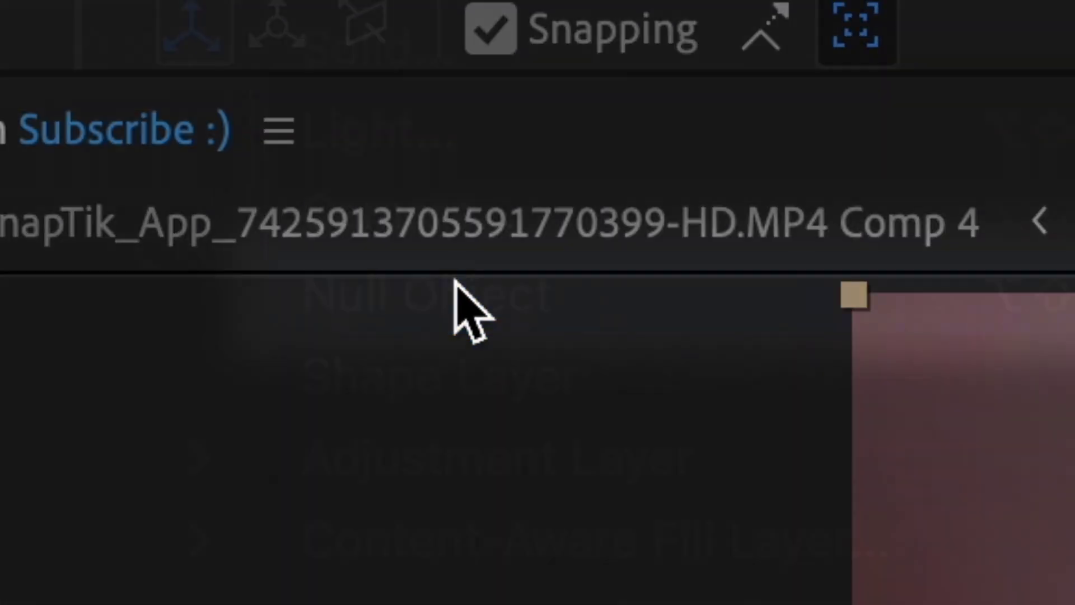
{"action": "key", "text": "ctrl+shift+d"}
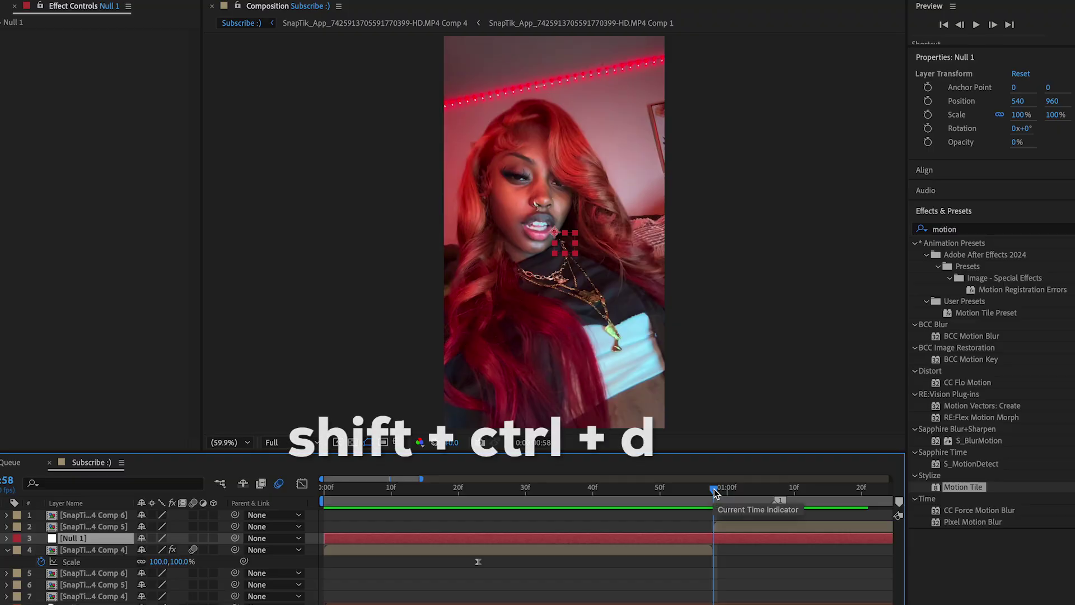
{"action": "key", "text": "ctrl+shift+d"}
{"action": "key", "text": "Delete"}
Step: Place the playhead at frame 31 and parent the first clip to the null
{"action": "left_click_drag", "start_coordinate": [714, 490], "coordinate": [532, 490]}
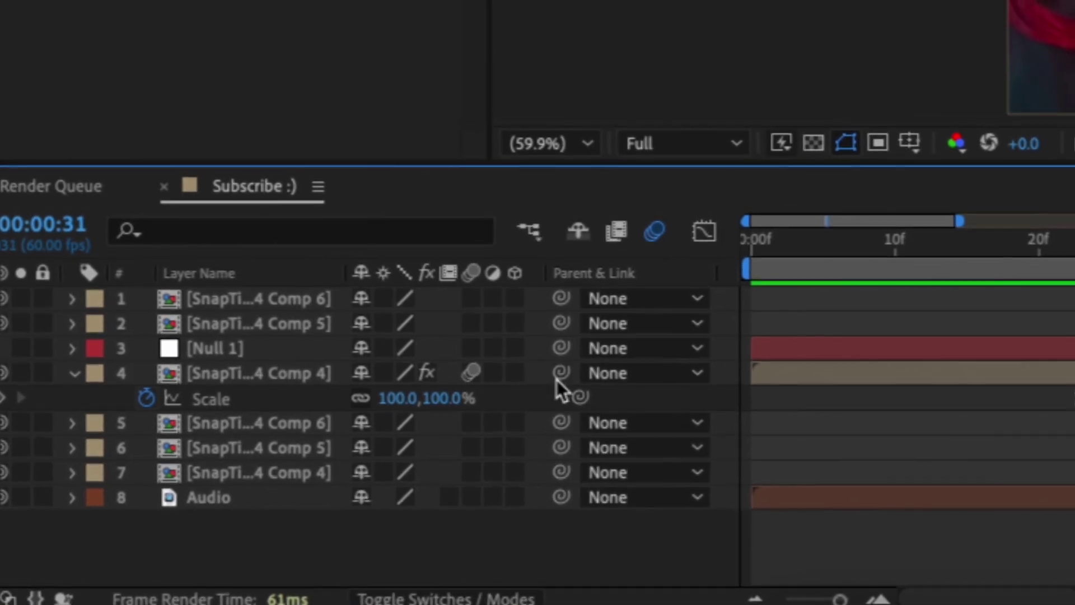
{"action": "left_click", "coordinate": [833, 348]}
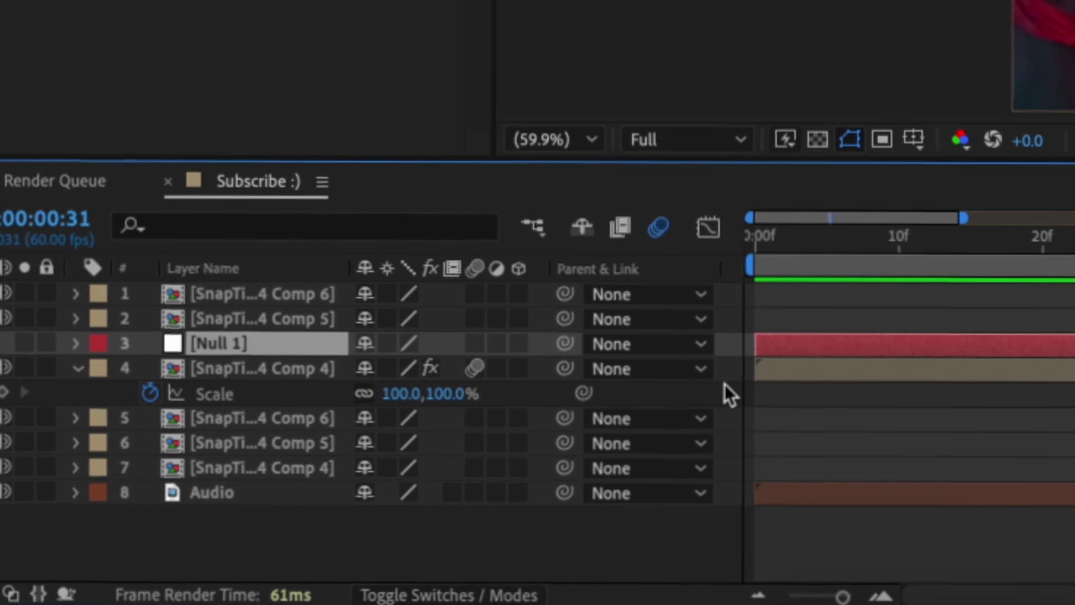
{"action": "left_click", "coordinate": [791, 378]}
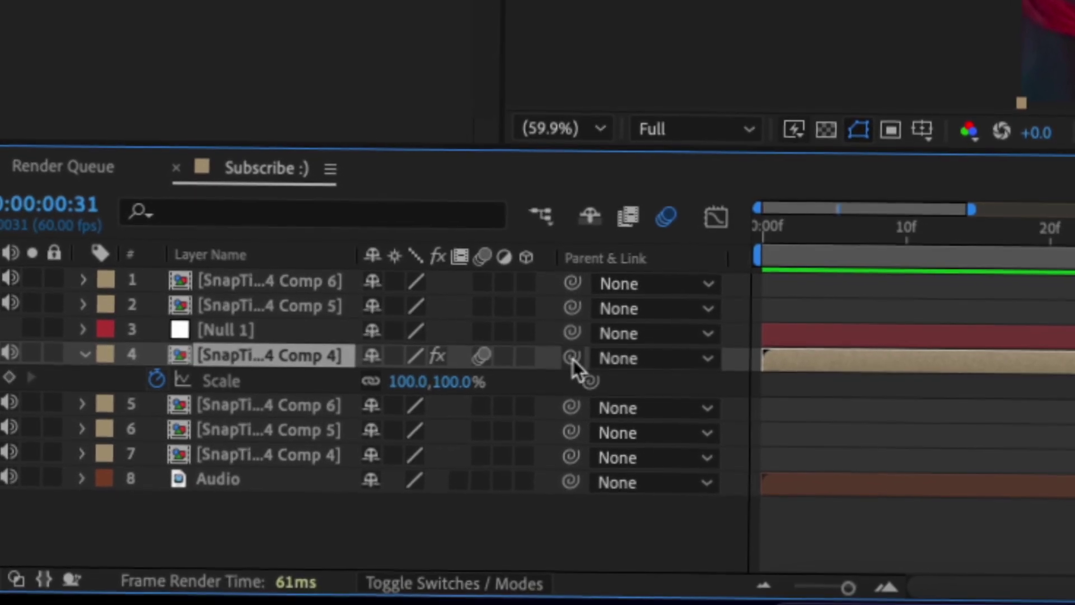
{"action": "left_click_drag", "start_coordinate": [567, 358], "coordinate": [300, 342]}
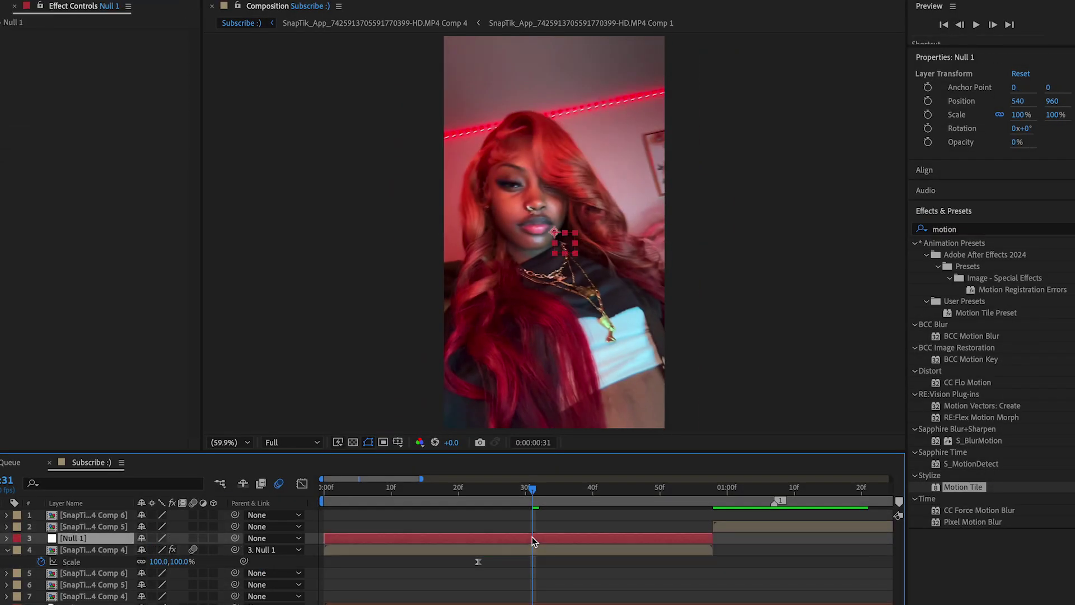
Step: Add Scale and Position keyframes to the null at frame 31 and reveal both keyframed properties
{"action": "left_click", "coordinate": [527, 548]}
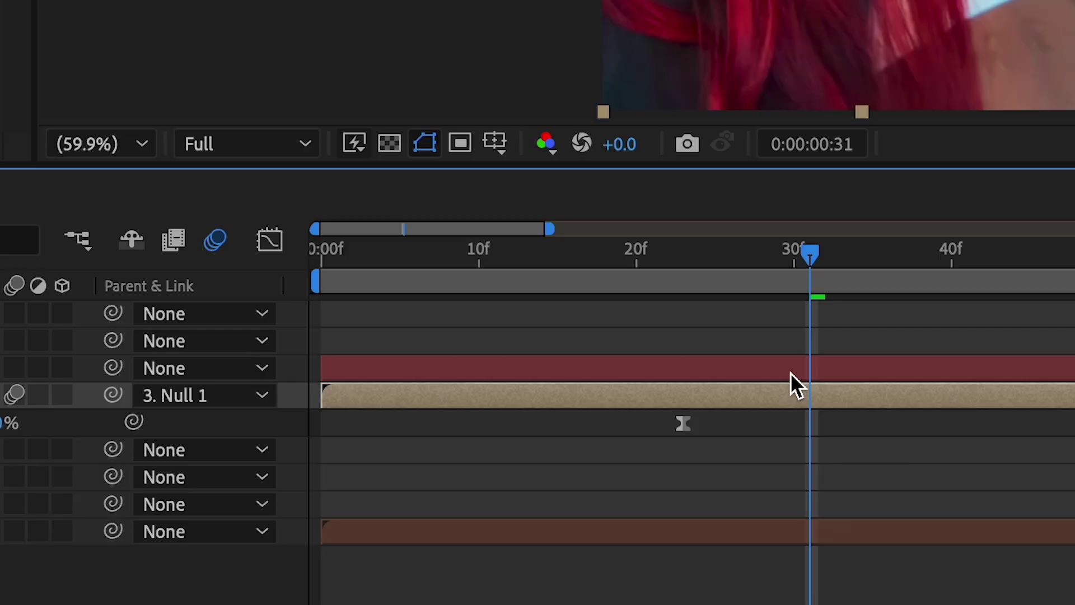
{"action": "left_click", "coordinate": [523, 536]}
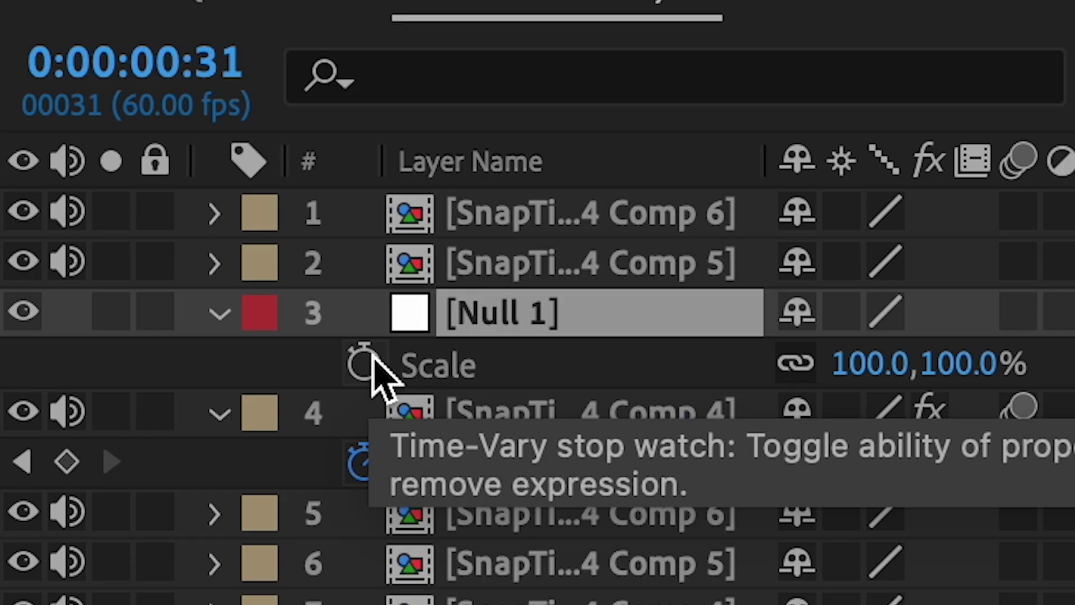
{"action": "left_click", "coordinate": [363, 362]}
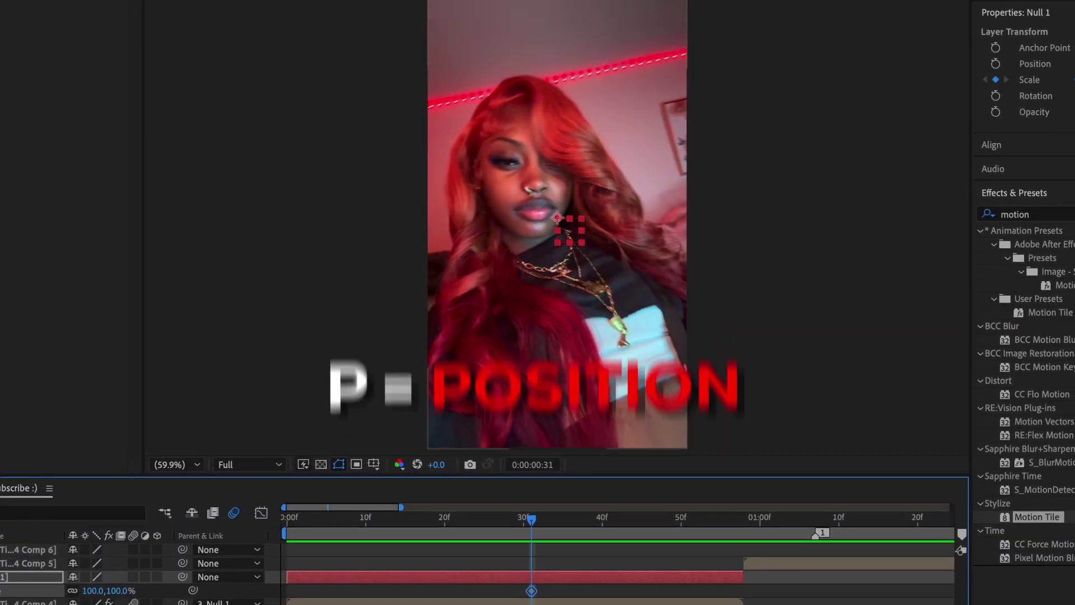
{"action": "key", "text": "p"}
{"action": "left_click", "coordinate": [392, 293]}
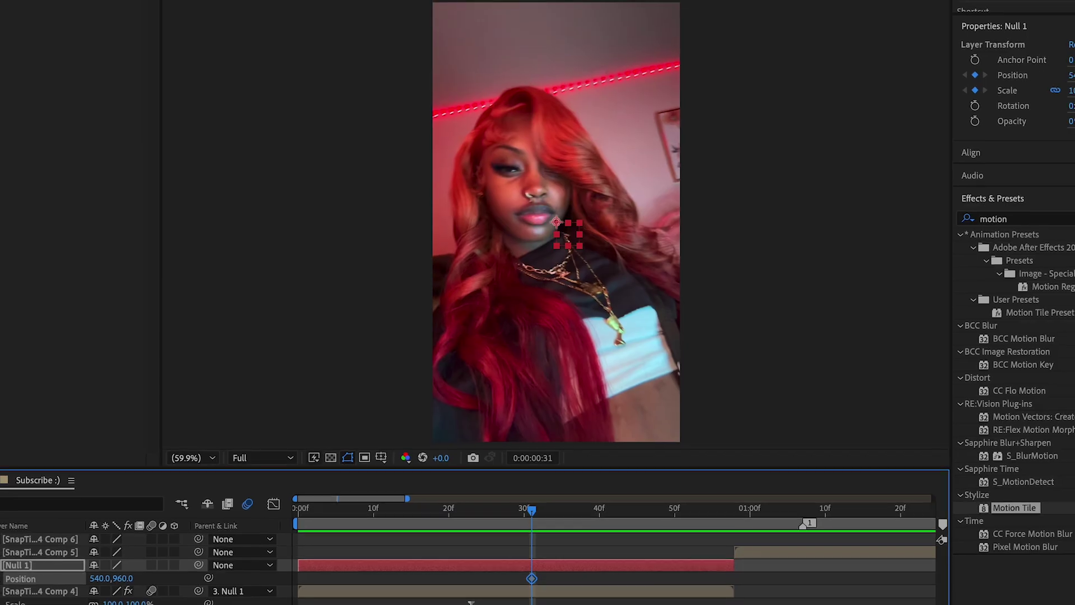
{"action": "key", "text": "u"}
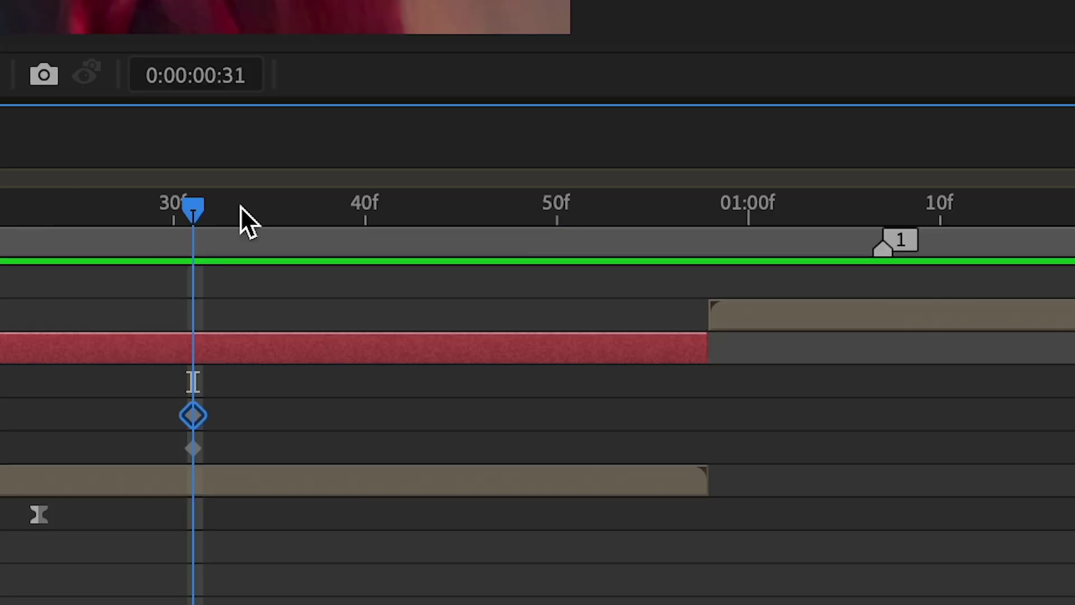
Step: At frame 56, set the null's Scale to 63% and its Position to 302, 960
{"action": "left_click_drag", "start_coordinate": [567, 212], "coordinate": [961, 244]}
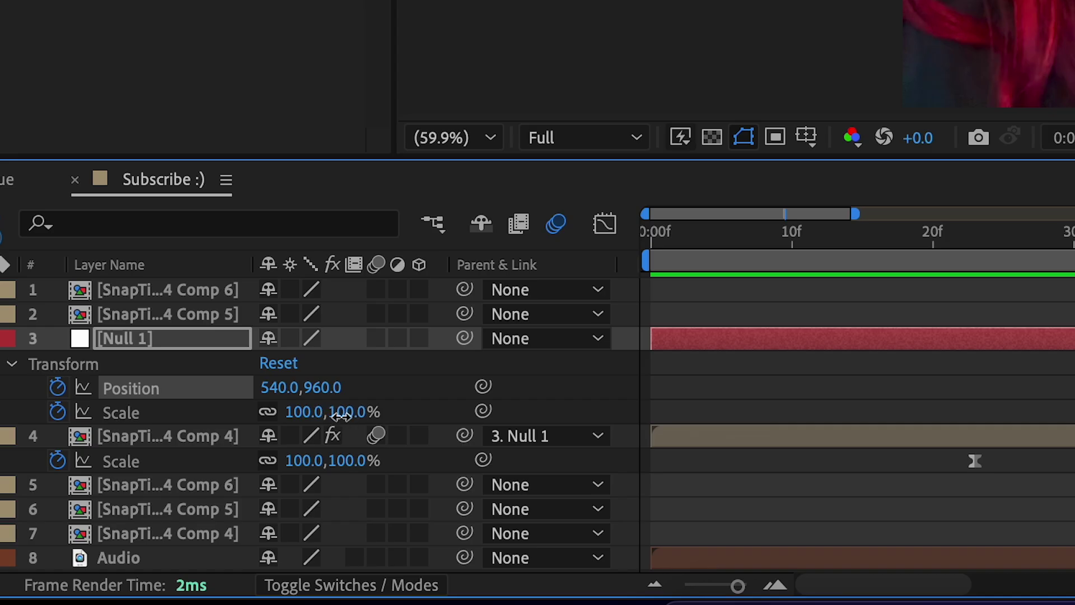
{"action": "left_click_drag", "start_coordinate": [294, 420], "coordinate": [292, 420]}
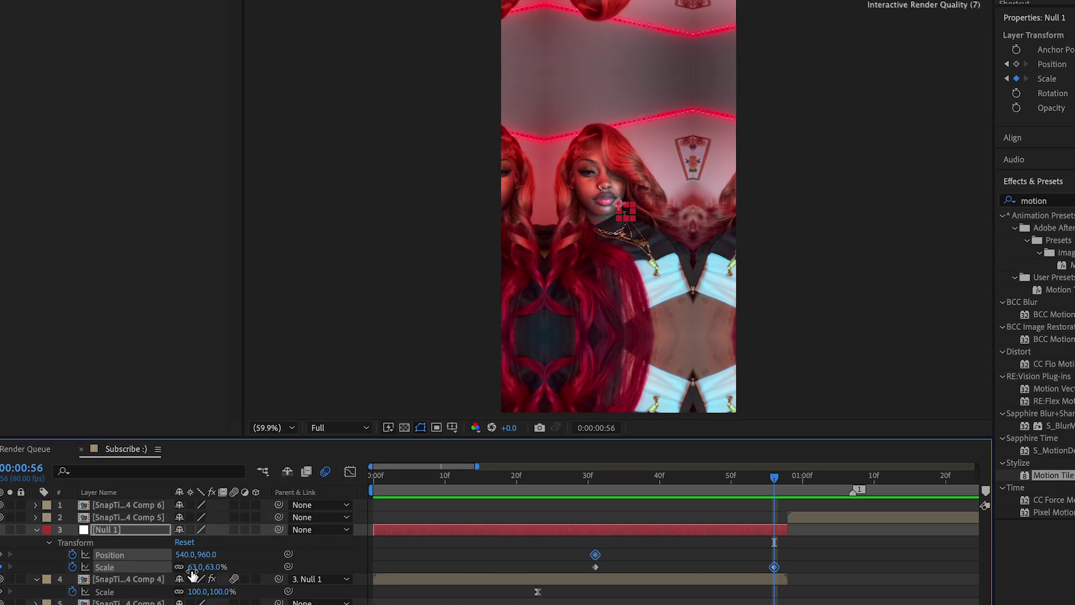
{"action": "left_click_drag", "start_coordinate": [184, 554], "coordinate": [31, 573]}
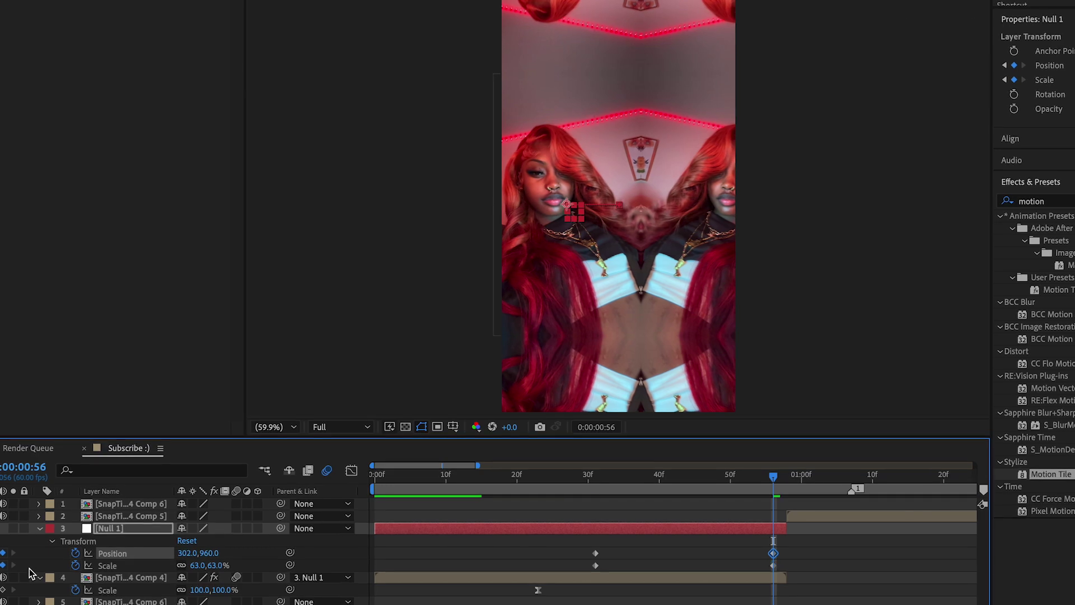
Step: Lower the null's end values to Scale 50% and Position 271, 960, and move both end keyframes to the first clip's end at frame 58
{"action": "left_click_drag", "start_coordinate": [214, 566], "coordinate": [206, 564]}
{"action": "mouse_move", "coordinate": [771, 475]}
{"action": "left_mouse_down"}
{"action": "mouse_move", "coordinate": [664, 489]}
{"action": "mouse_move", "coordinate": [715, 493]}
{"action": "left_mouse_up"}
{"action": "left_click_drag", "start_coordinate": [816, 544], "coordinate": [764, 564]}
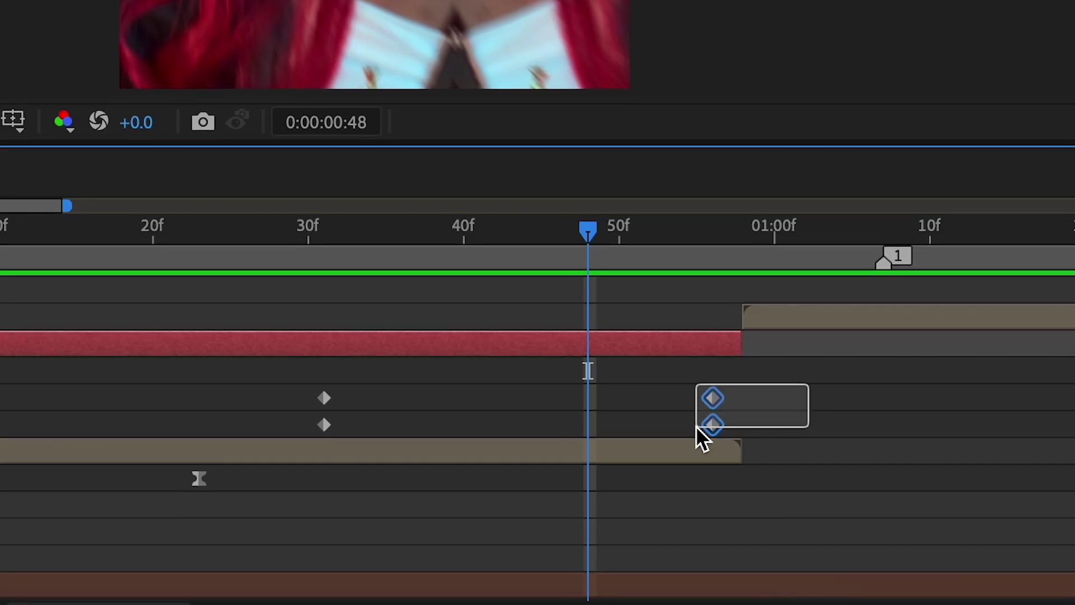
{"action": "left_click_drag", "start_coordinate": [696, 425], "coordinate": [766, 426]}
{"action": "left_click", "coordinate": [871, 375]}
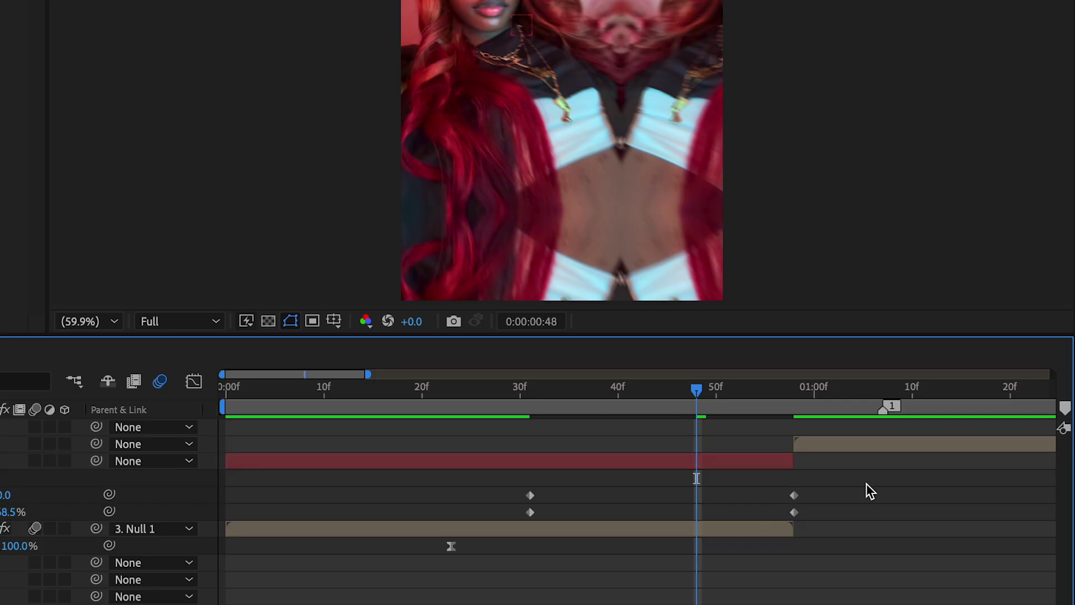
Step: Apply Easy Ease to all of the null's Position and Scale keyframes and show them in the graph editor
{"action": "left_click_drag", "start_coordinate": [866, 483], "coordinate": [527, 544]}
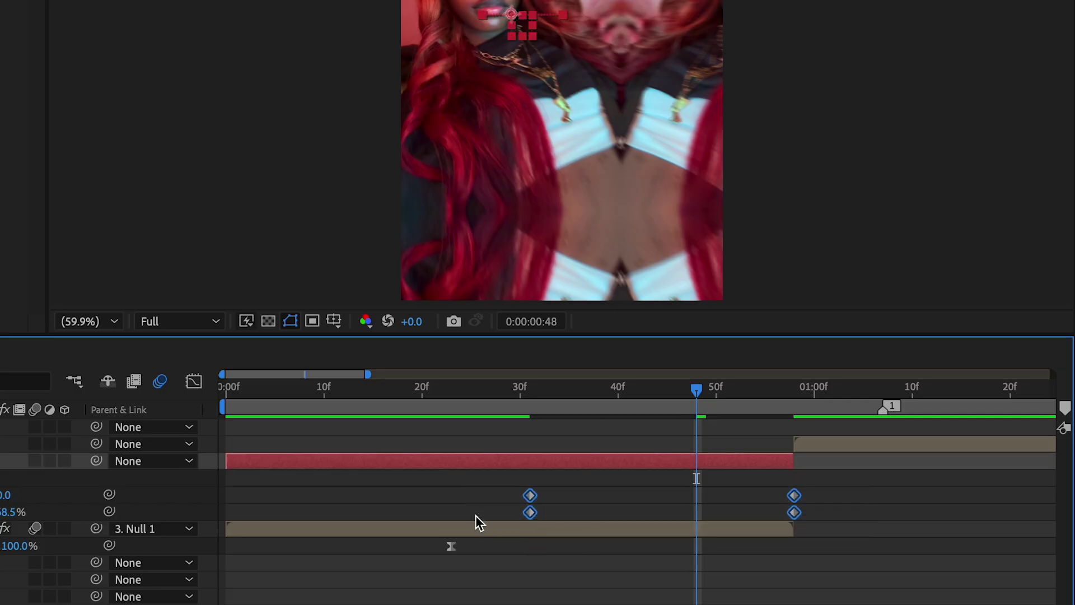
{"action": "key", "text": "F9"}
{"action": "left_click", "coordinate": [193, 381]}
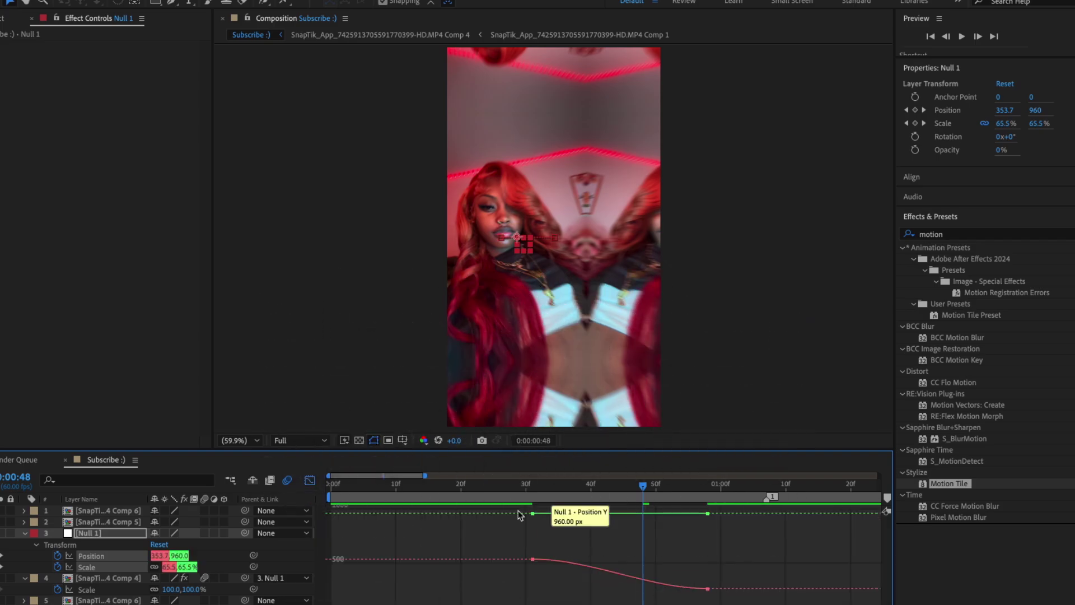
{"action": "left_click_drag", "start_coordinate": [643, 497], "coordinate": [717, 497]}
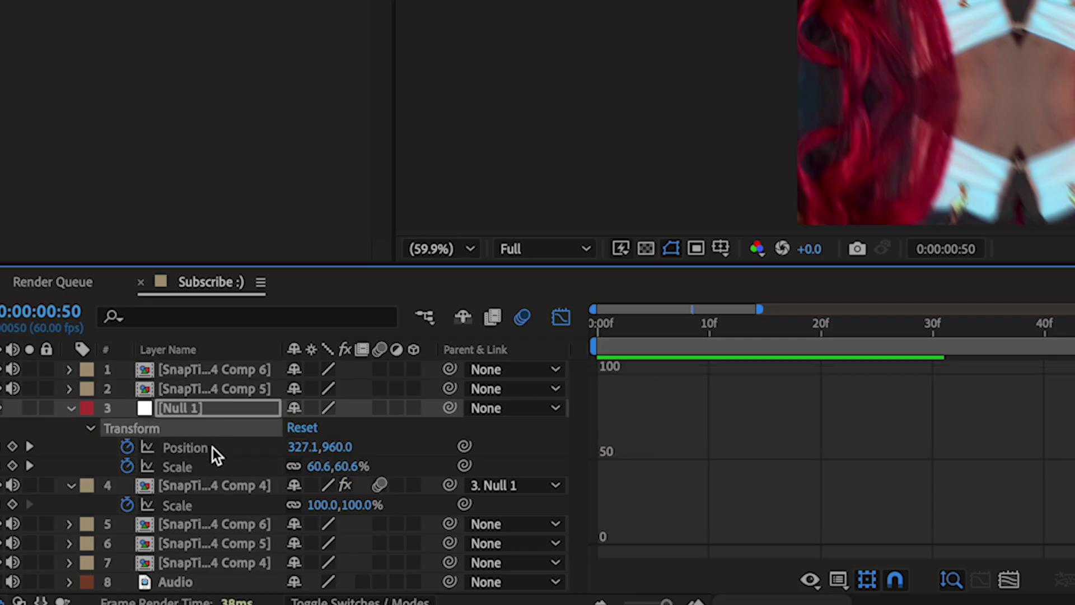
Step: Separate the null's Position into X and Y dimensions
{"action": "left_click", "coordinate": [212, 448]}
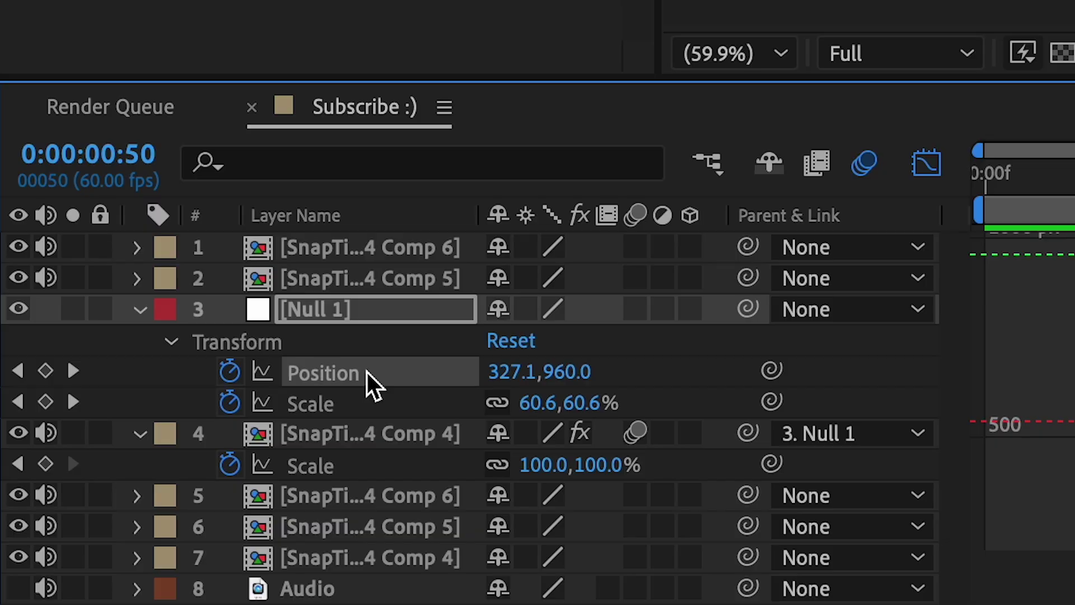
{"action": "right_click", "coordinate": [213, 448]}
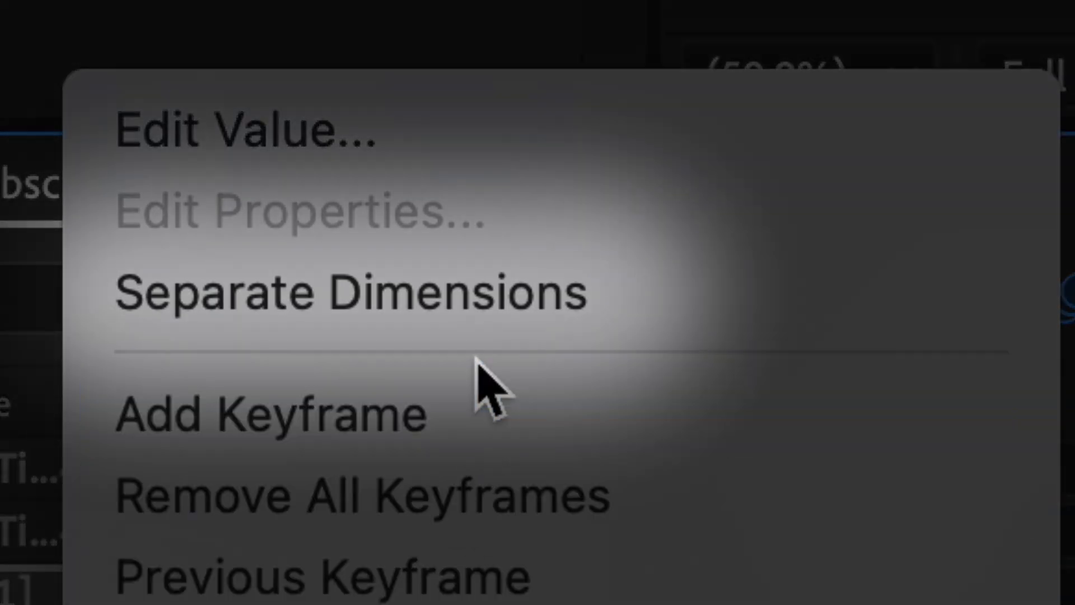
{"action": "left_click", "coordinate": [473, 293]}
{"action": "mouse_move", "coordinate": [672, 465]}
{"action": "left_mouse_down"}
{"action": "mouse_move", "coordinate": [603, 465]}
{"action": "mouse_move", "coordinate": [659, 464]}
{"action": "left_mouse_up"}
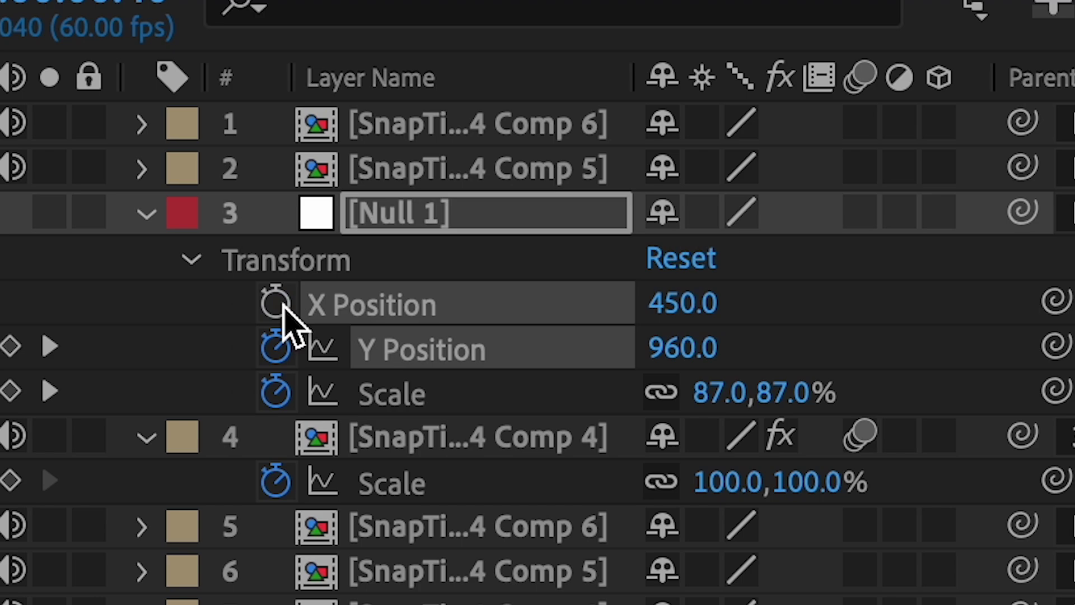
Step: Remove the animation from the null's Y Position, keeping X Position and Scale keyframed
{"action": "left_click", "coordinate": [275, 303]}
{"action": "left_click", "coordinate": [274, 348]}
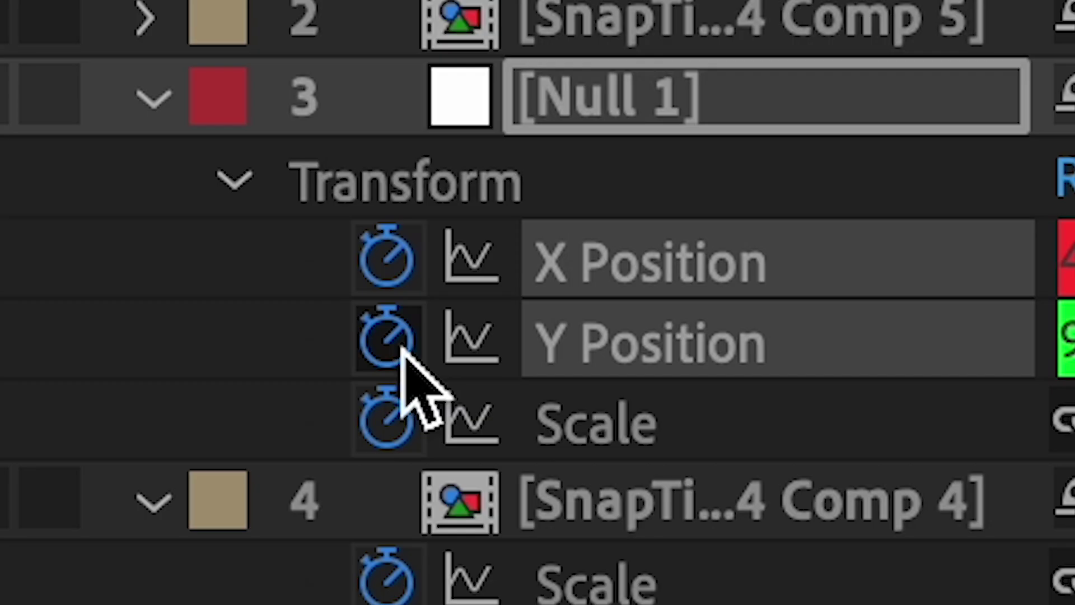
{"action": "left_click", "coordinate": [207, 357]}
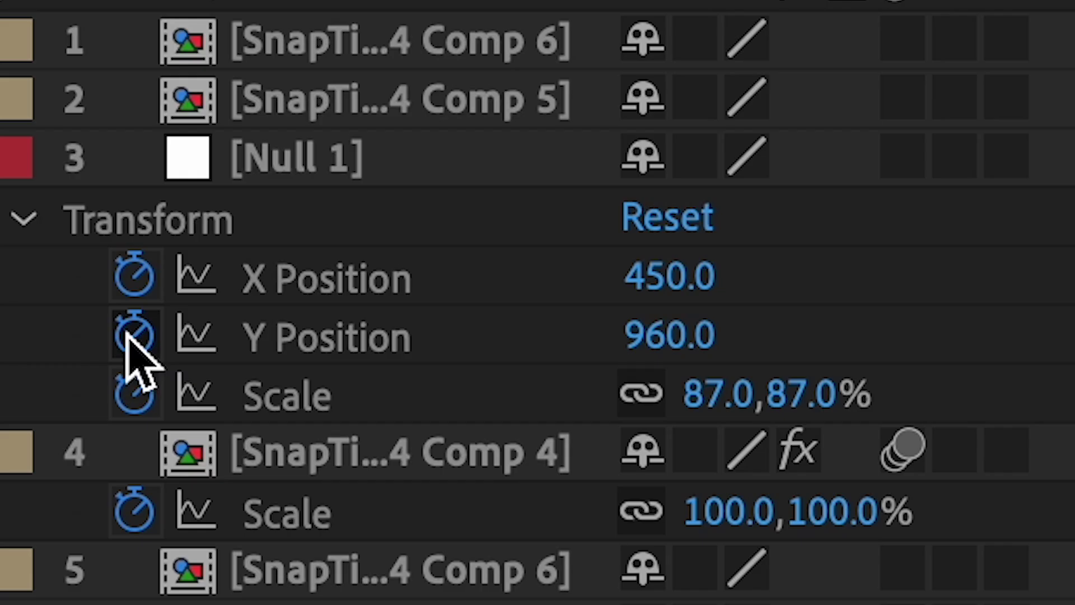
{"action": "left_click", "coordinate": [526, 359]}
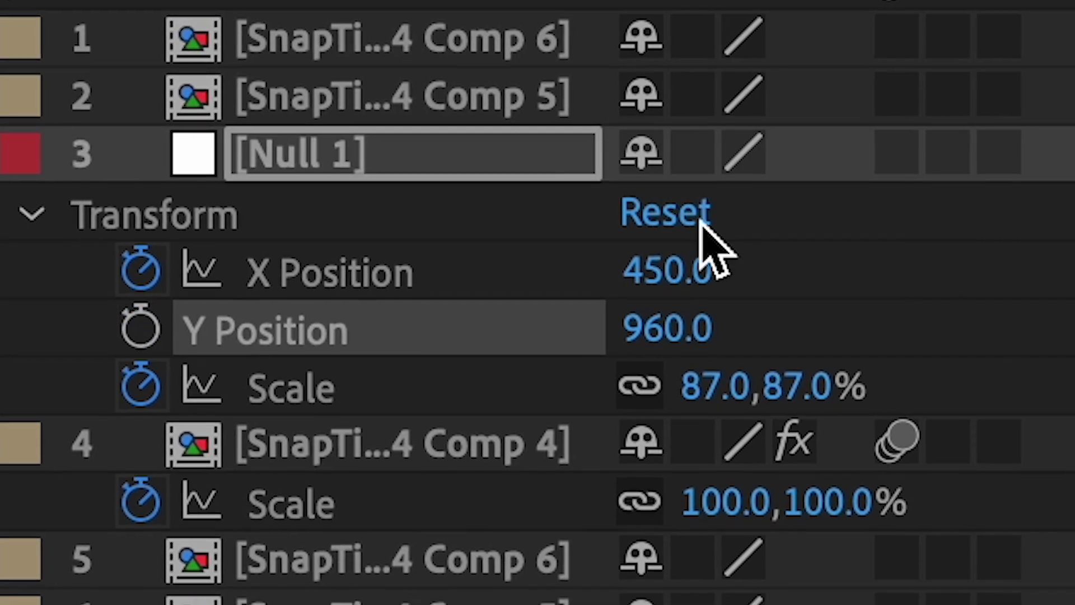
Step: Shape the null's X Position and Scale curves to start flat and drop steeply into the end keyframes, and return to the layer bars
{"action": "left_click", "coordinate": [417, 270]}
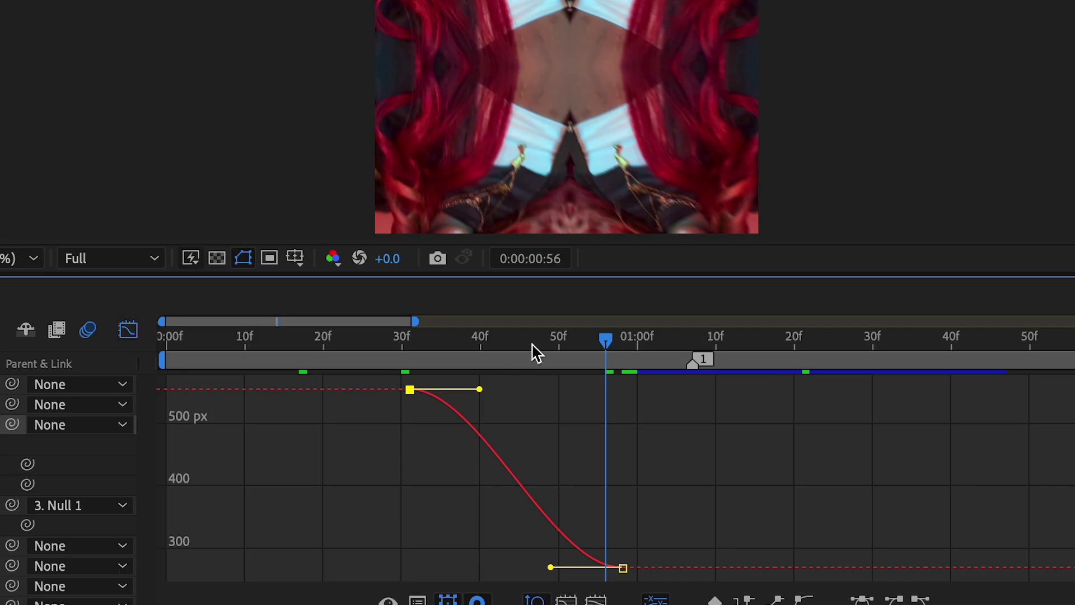
{"action": "left_click_drag", "start_coordinate": [590, 337], "coordinate": [451, 343]}
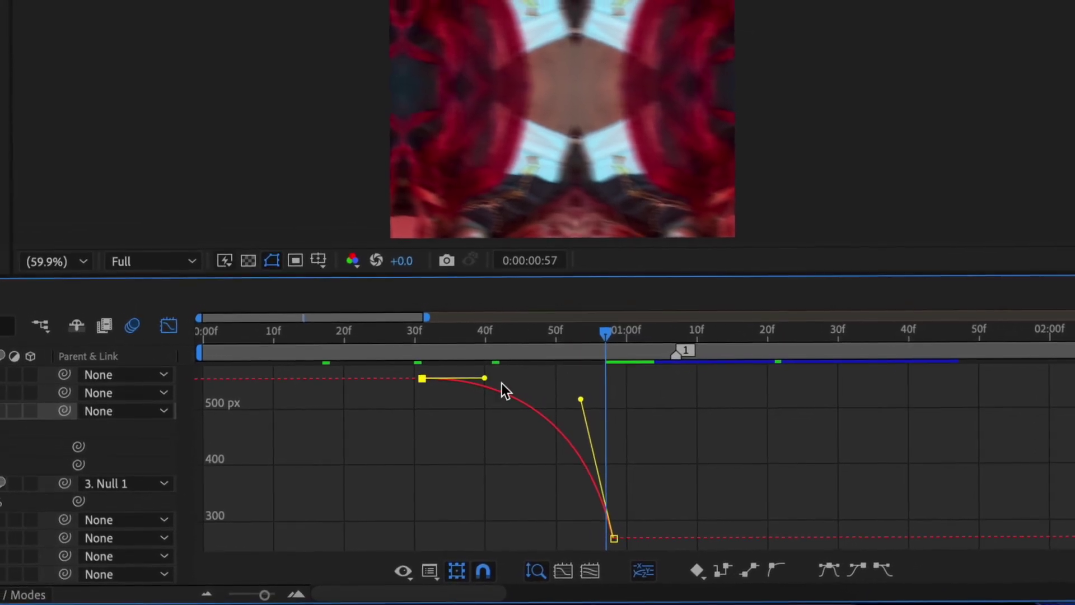
{"action": "left_click_drag", "start_coordinate": [568, 411], "coordinate": [587, 385]}
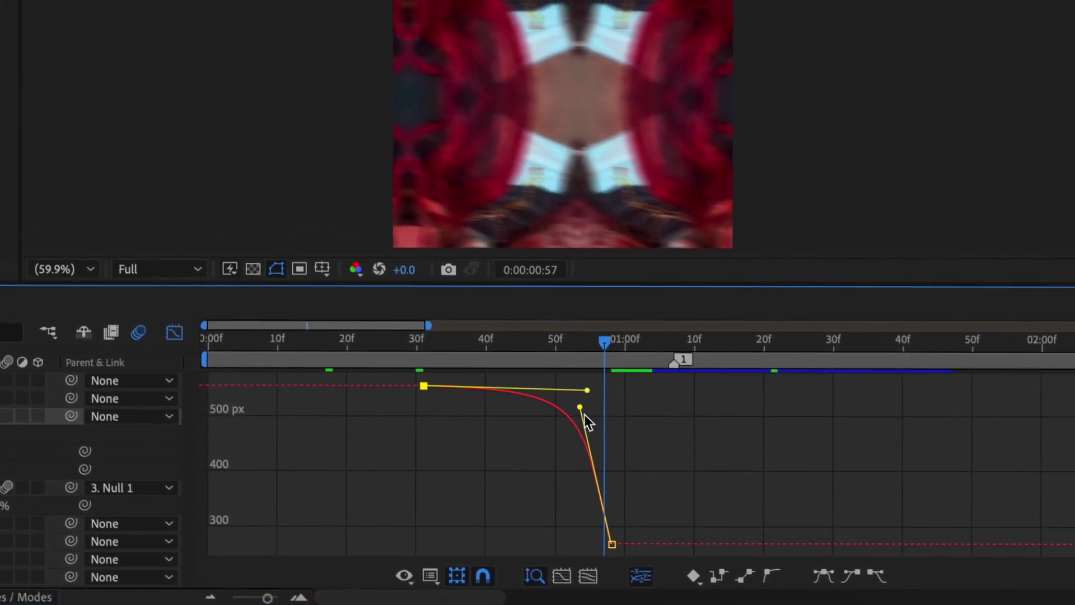
{"action": "left_click_drag", "start_coordinate": [607, 428], "coordinate": [638, 425]}
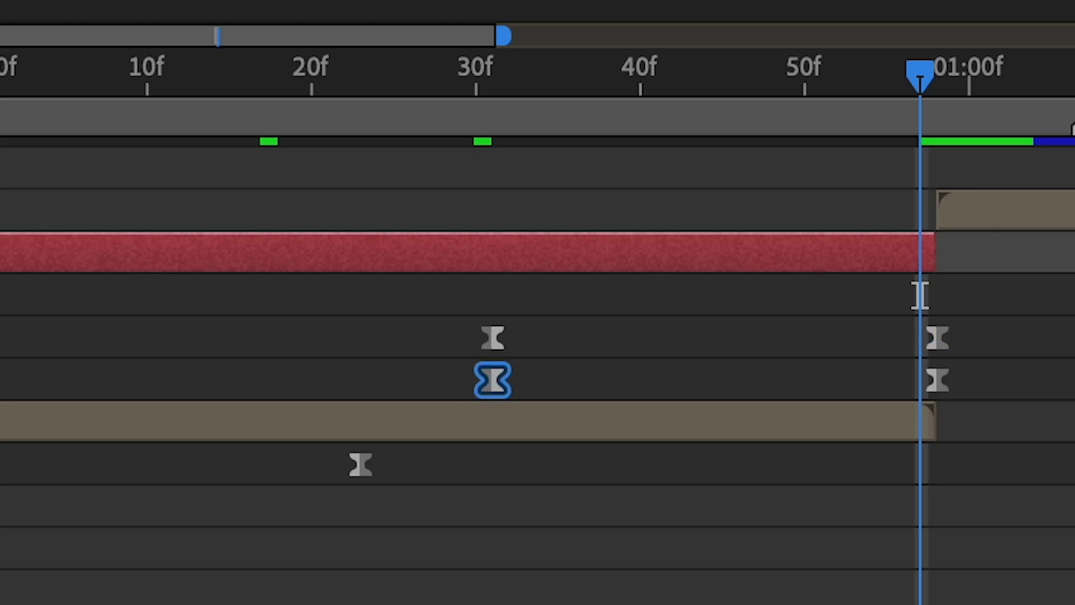
{"action": "key", "text": "shift+F3"}
Step: Scrub across the cut to review the null's transition and collapse its properties
{"action": "left_click_drag", "start_coordinate": [787, 550], "coordinate": [900, 240]}
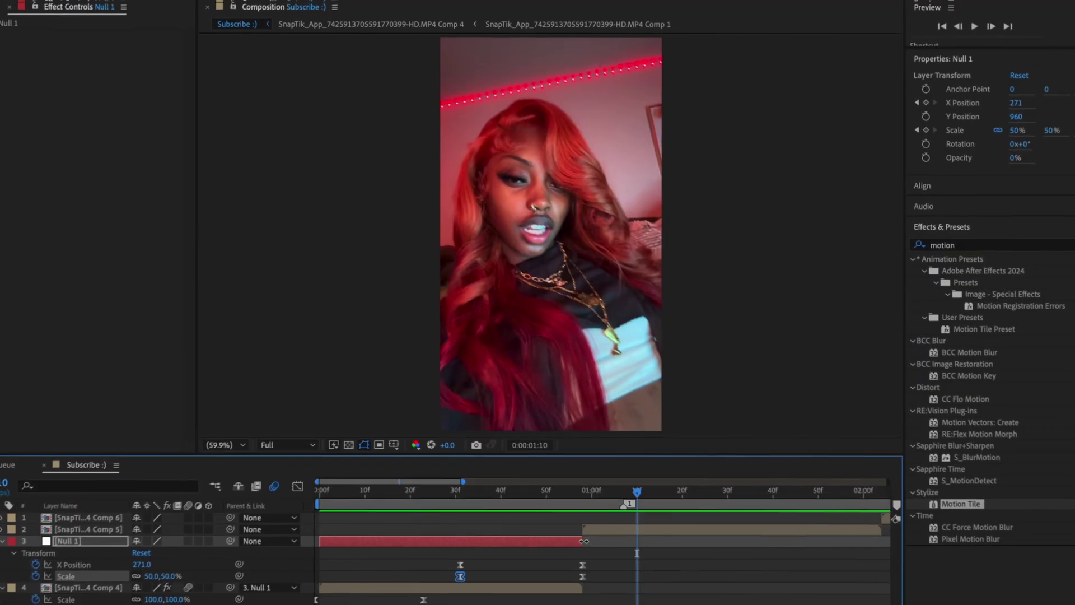
{"action": "left_click_drag", "start_coordinate": [636, 551], "coordinate": [478, 551]}
{"action": "left_click", "coordinate": [7, 539]}
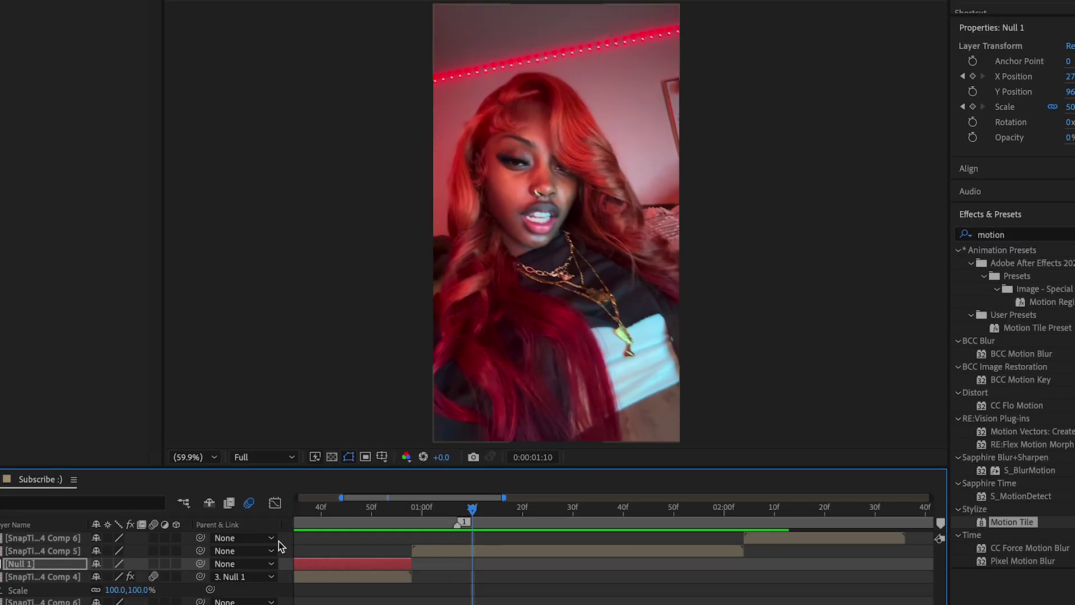
Step: Add Scale and Position keyframes to the second clip at 0:00:01:29
{"action": "left_click", "coordinate": [519, 548]}
{"action": "left_click_drag", "start_coordinate": [472, 507], "coordinate": [490, 508]}
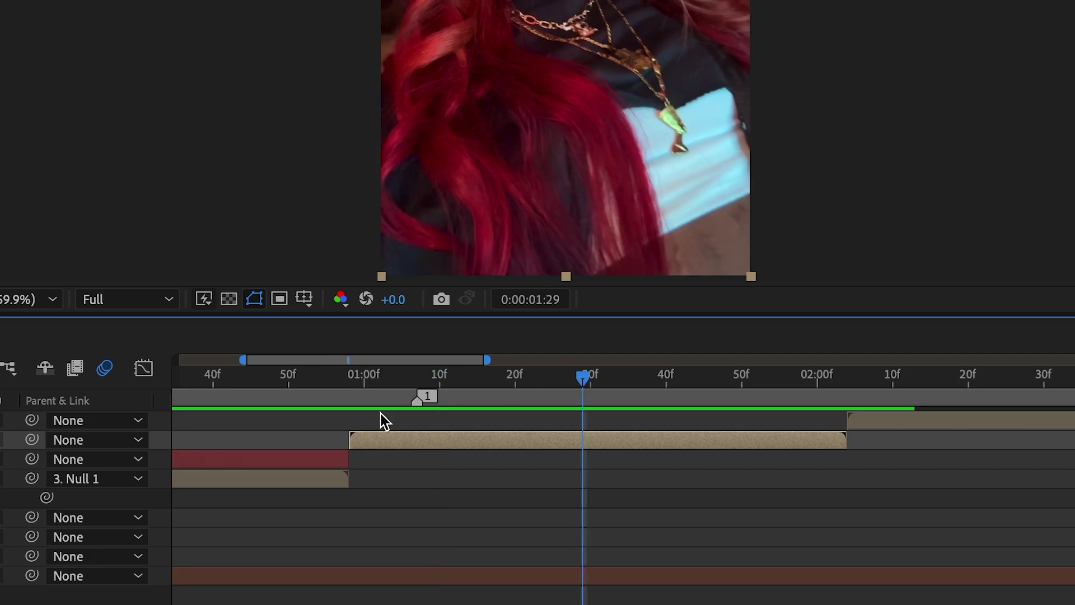
{"action": "key", "text": "s"}
{"action": "left_click", "coordinate": [98, 459]}
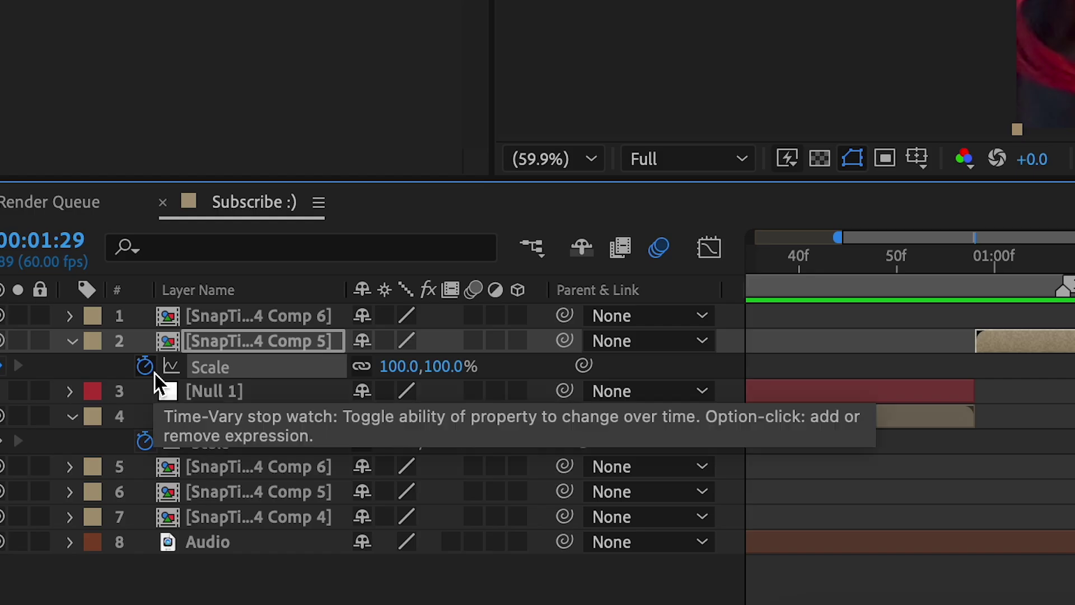
{"action": "key", "text": "p"}
{"action": "left_click", "coordinate": [145, 366]}
Step: At the second clip's start on frame 58, apply the Motion Tile preset with 300 output width and height and mirrored edges
{"action": "left_click", "coordinate": [564, 339]}
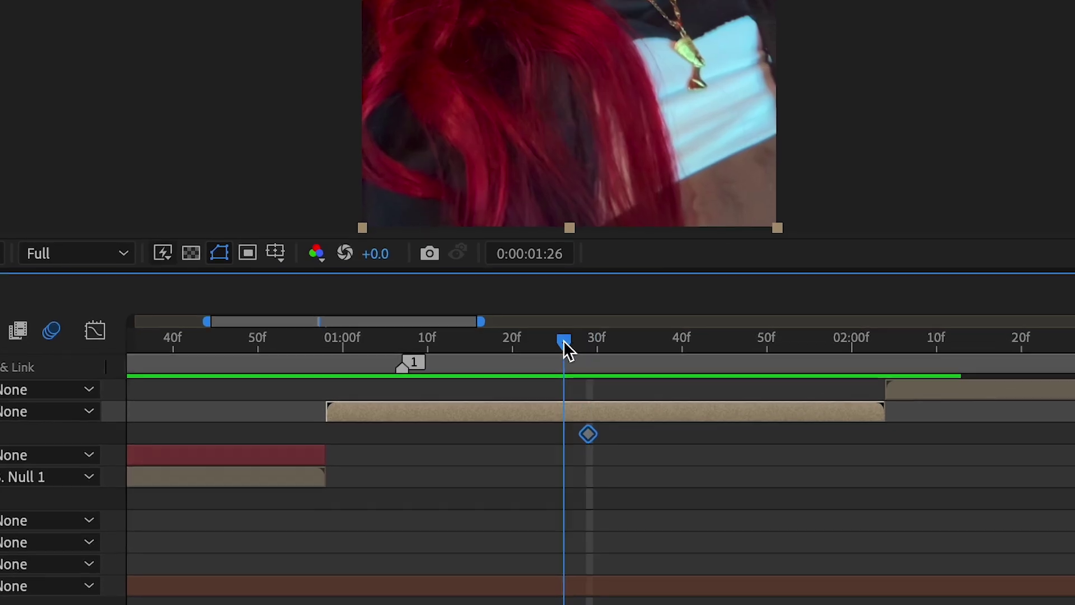
{"action": "left_click_drag", "start_coordinate": [563, 343], "coordinate": [305, 358]}
{"action": "left_click", "coordinate": [242, 479]}
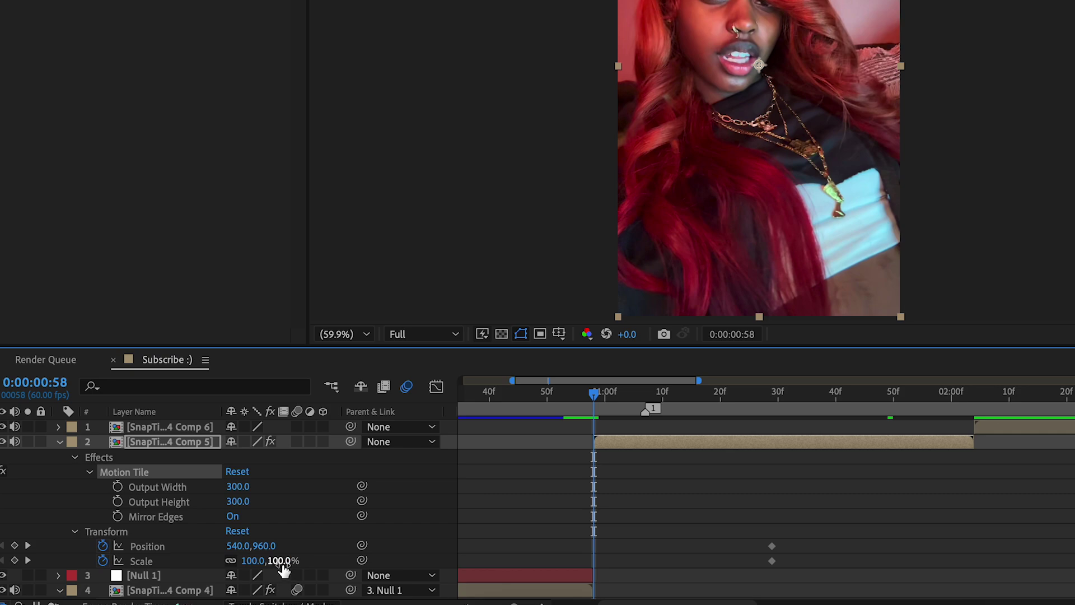
Step: At frame 58, set the second clip's Scale to 180% and its Position to 961, 960
{"action": "left_click_drag", "start_coordinate": [281, 563], "coordinate": [333, 564]}
{"action": "left_click_drag", "start_coordinate": [242, 601], "coordinate": [244, 602]}
{"action": "left_click_drag", "start_coordinate": [175, 588], "coordinate": [6, 588]}
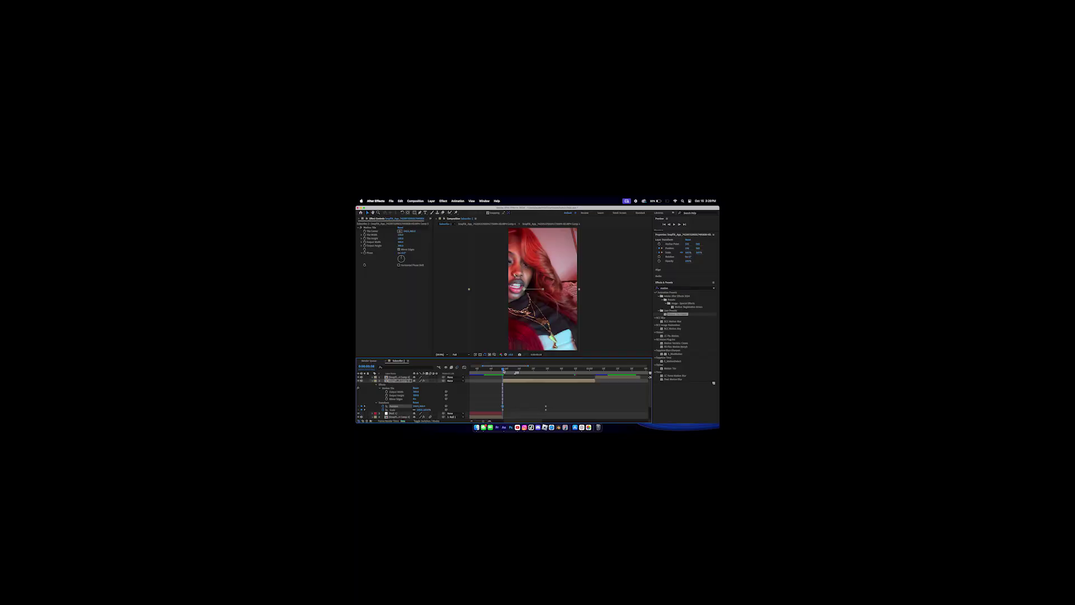
{"action": "left_click_drag", "start_coordinate": [416, 406], "coordinate": [562, 413]}
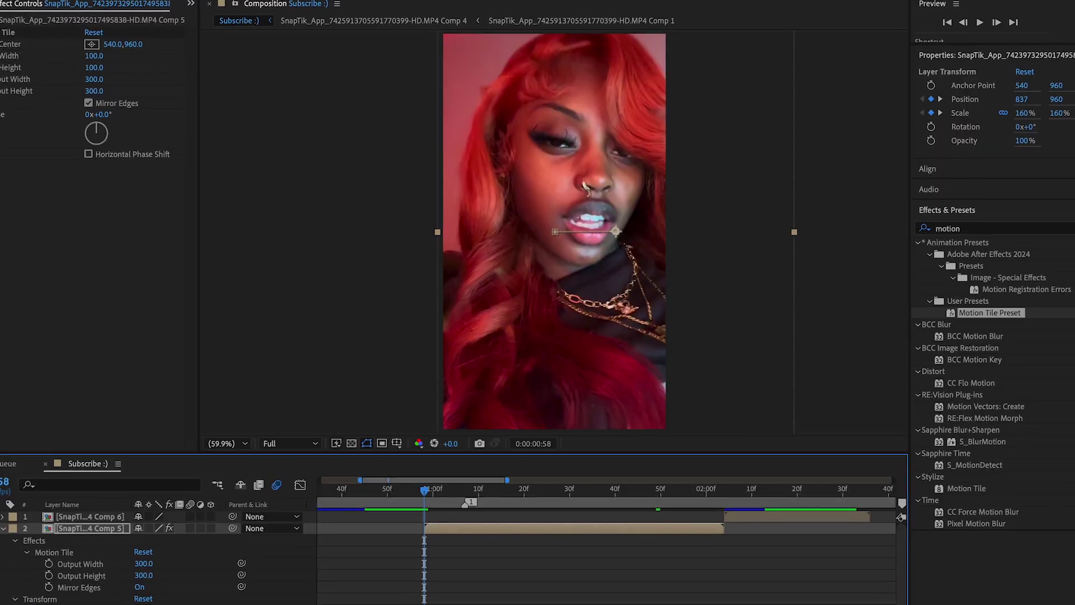
{"action": "left_click_drag", "start_coordinate": [421, 498], "coordinate": [369, 499]}
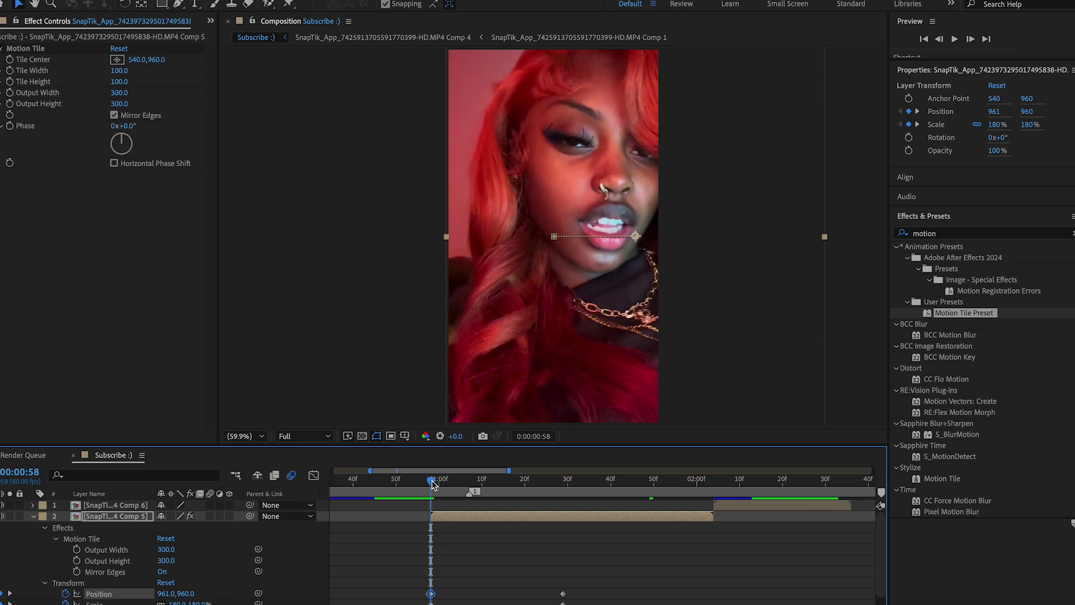
{"action": "left_click", "coordinate": [430, 495]}
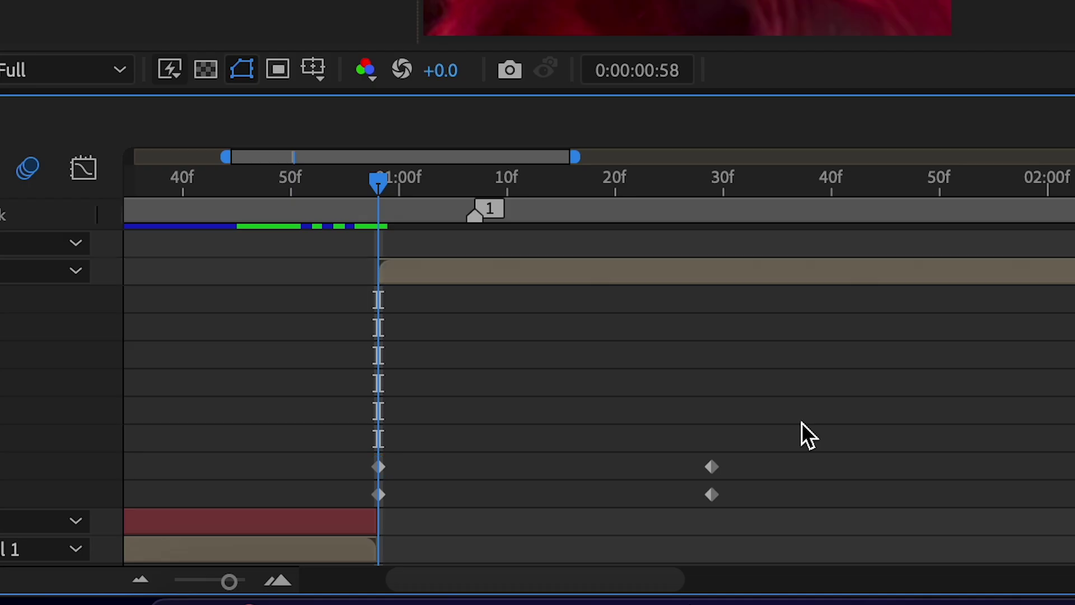
Step: Separate the second clip's Position dimensions and remove the animation from its Y Position
{"action": "left_click_drag", "start_coordinate": [801, 422], "coordinate": [321, 507]}
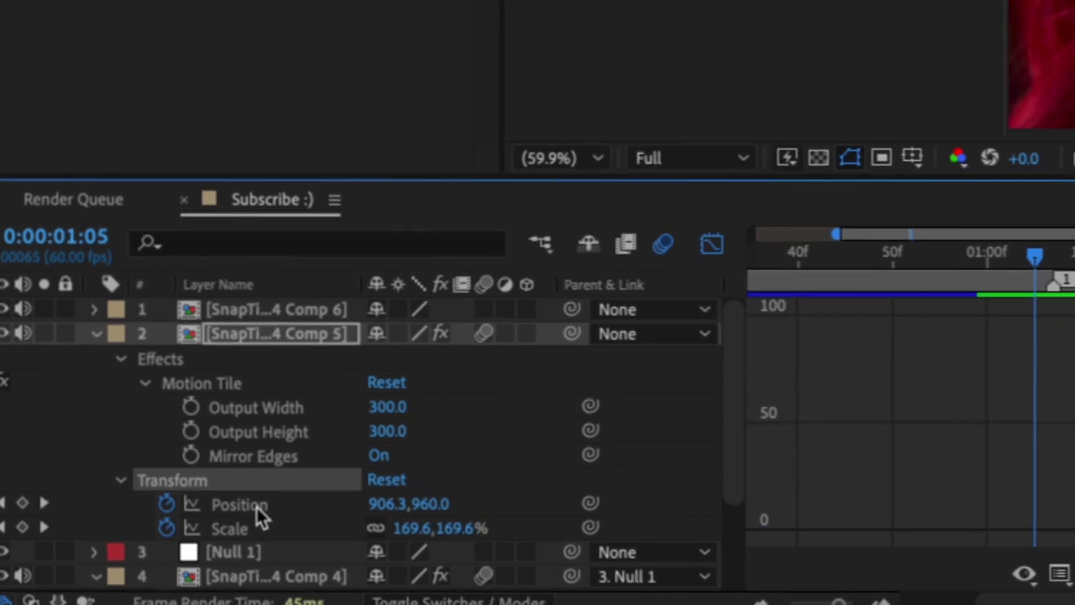
{"action": "right_click", "coordinate": [78, 578]}
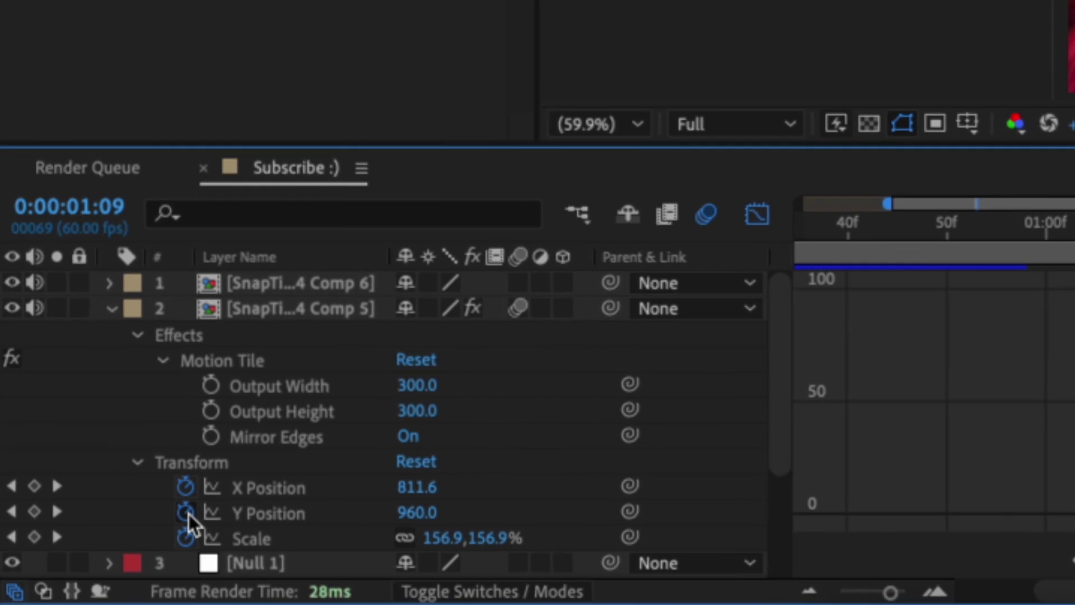
{"action": "left_click", "coordinate": [166, 509]}
Step: Apply Easy Ease to the second clip's X Position and Scale keyframes and open the X Position curve in the graph editor
{"action": "left_click", "coordinate": [275, 481]}
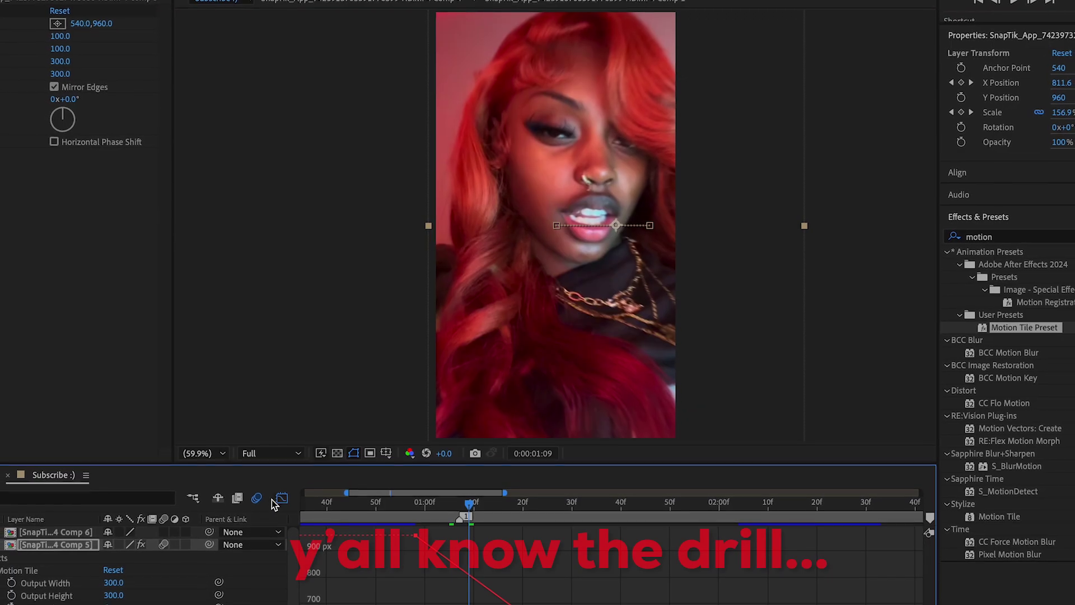
{"action": "left_click", "coordinate": [761, 200]}
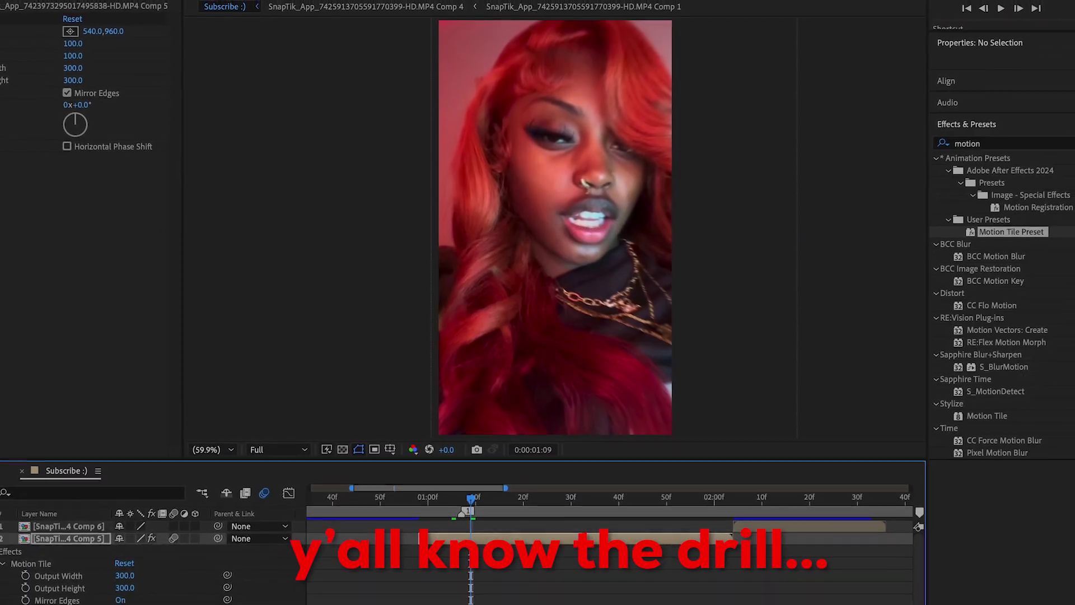
{"action": "key", "text": "F9"}
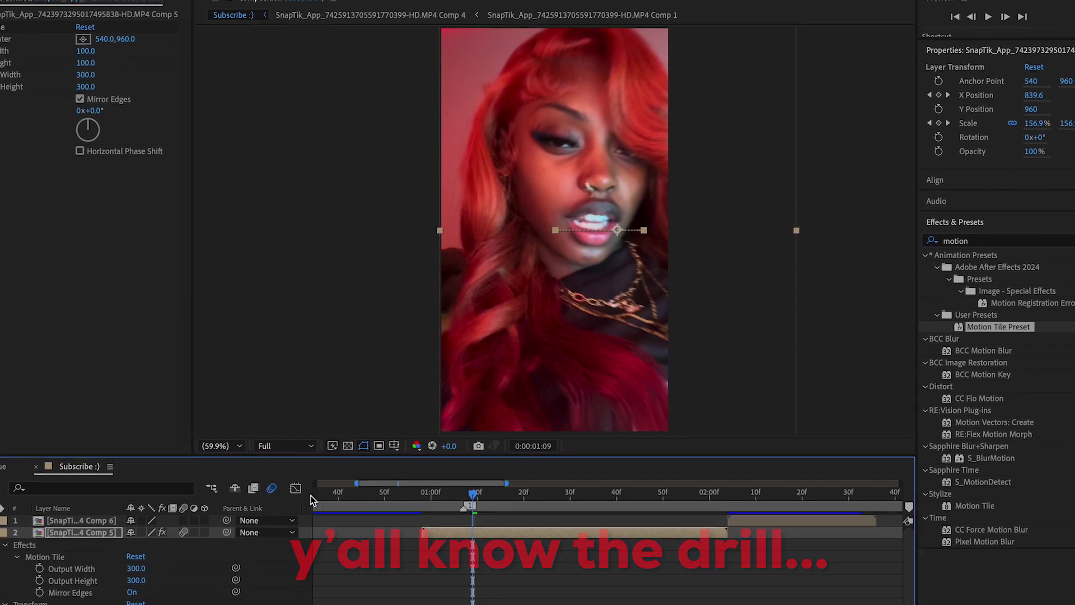
{"action": "left_click", "coordinate": [293, 490]}
{"action": "left_click_drag", "start_coordinate": [464, 493], "coordinate": [429, 493]}
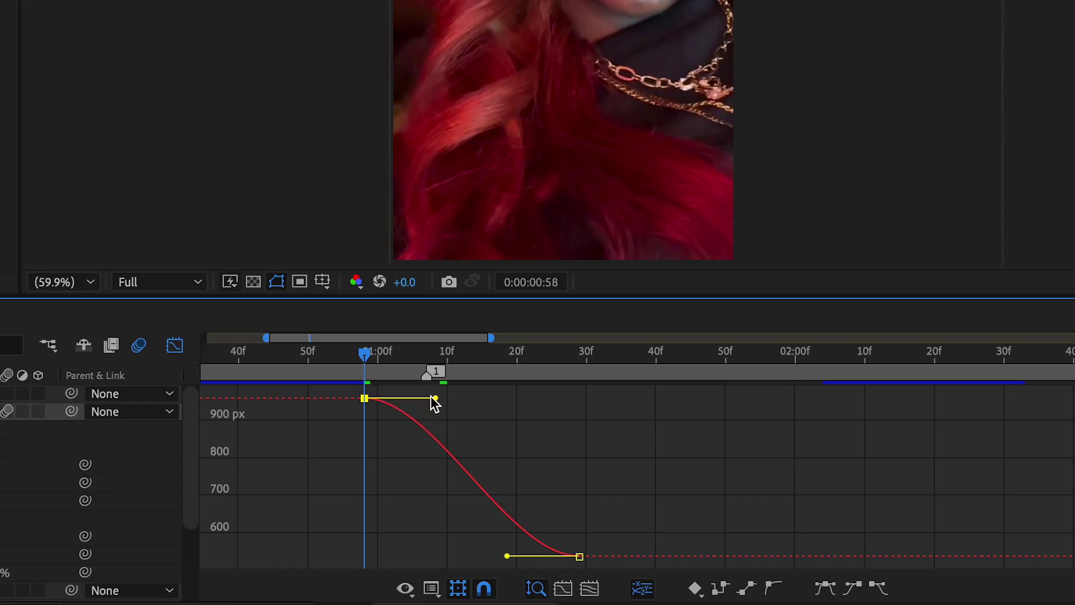
Step: Shape the second clip's X Position and Scale curves to drop steeply at frame 58 and settle gradually at 0:00:01:29, and close the graph editor
{"action": "left_click_drag", "start_coordinate": [440, 400], "coordinate": [323, 434]}
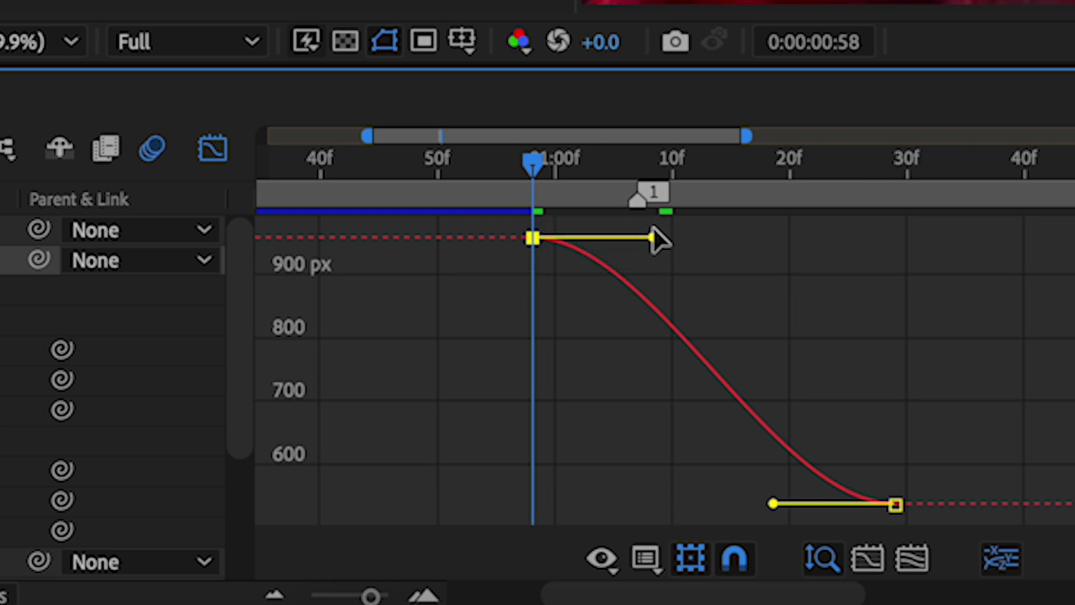
{"action": "left_click_drag", "start_coordinate": [653, 230], "coordinate": [523, 408]}
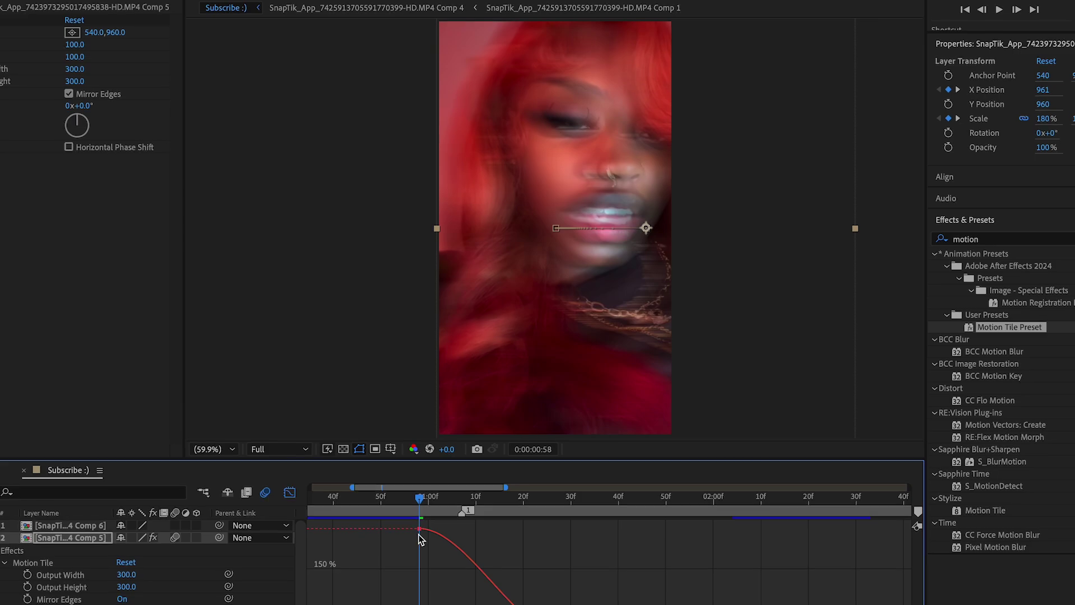
{"action": "left_click", "coordinate": [423, 527]}
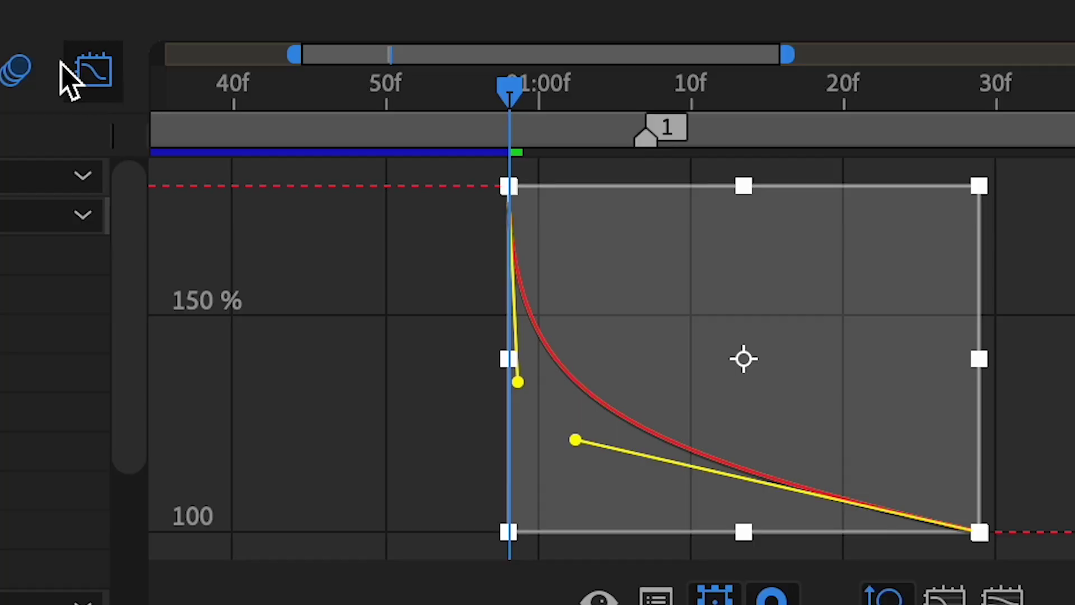
{"action": "left_click", "coordinate": [295, 488]}
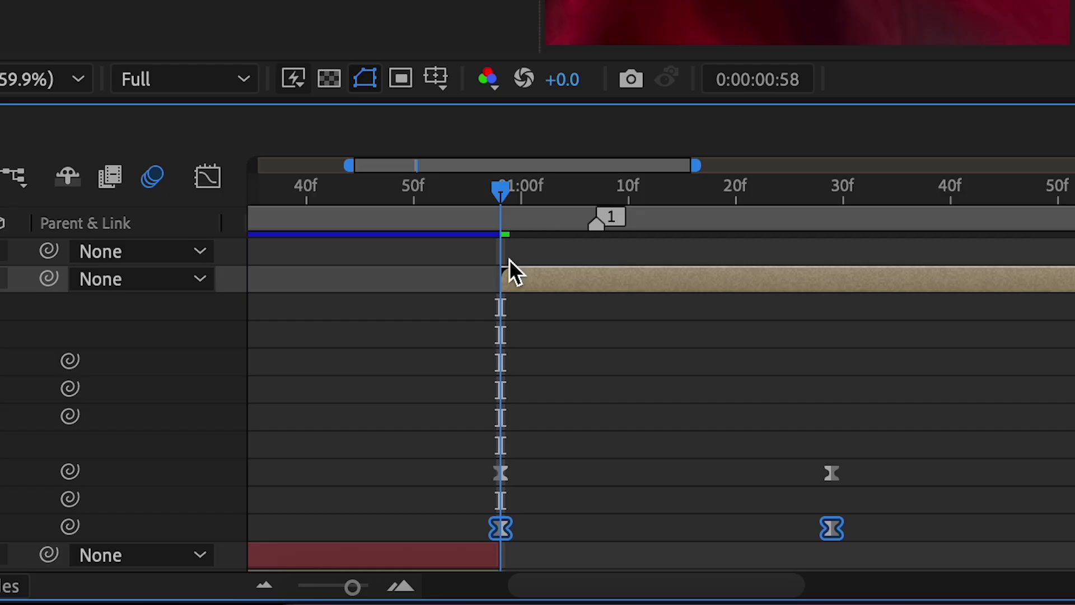
Step: Steepen the second clip's Scale curve at frame 58 and preview the move into the clip
{"action": "left_click_drag", "start_coordinate": [597, 460], "coordinate": [472, 574]}
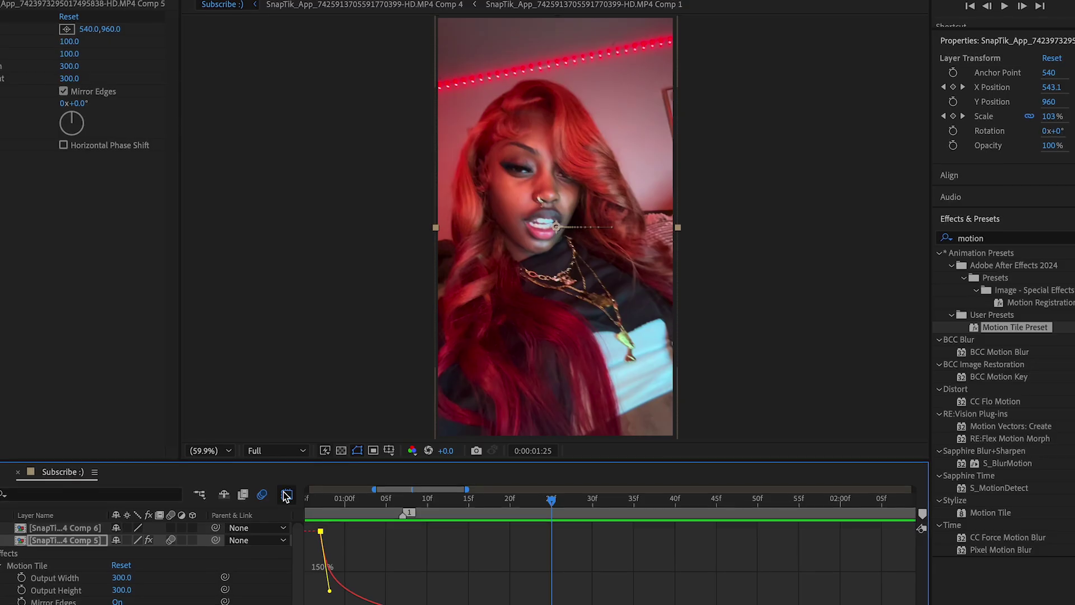
{"action": "left_click_drag", "start_coordinate": [520, 512], "coordinate": [341, 498]}
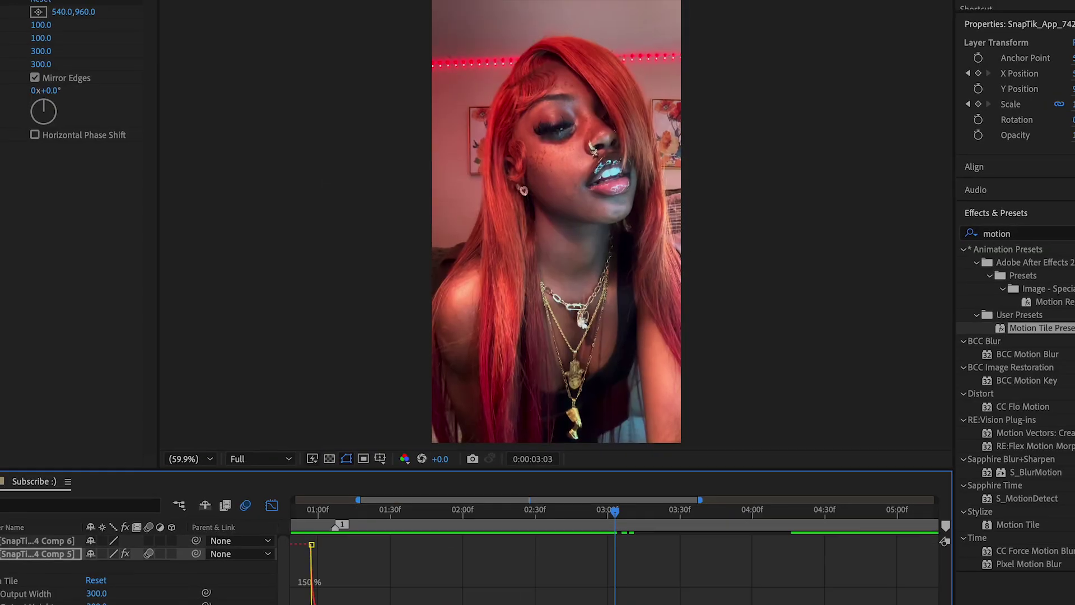
{"action": "left_click_drag", "start_coordinate": [426, 503], "coordinate": [319, 501]}
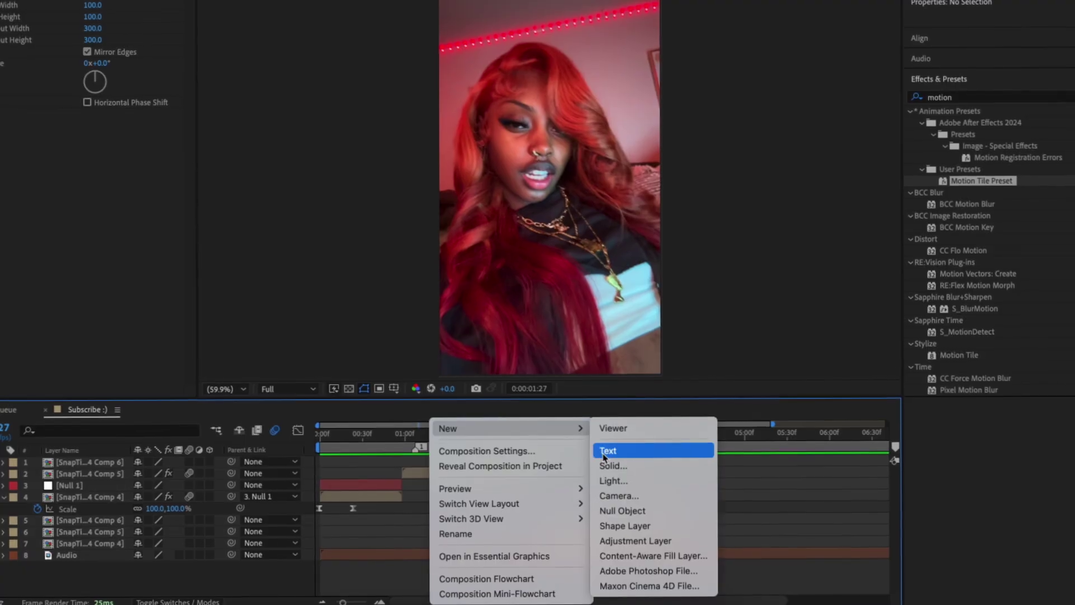
Step: Add a null object as the second clip's parent and animate its Position to 627, 1013 and Scale to 127% between 0:00:01:13 and 0:00:01:49
{"action": "left_click", "coordinate": [610, 518]}
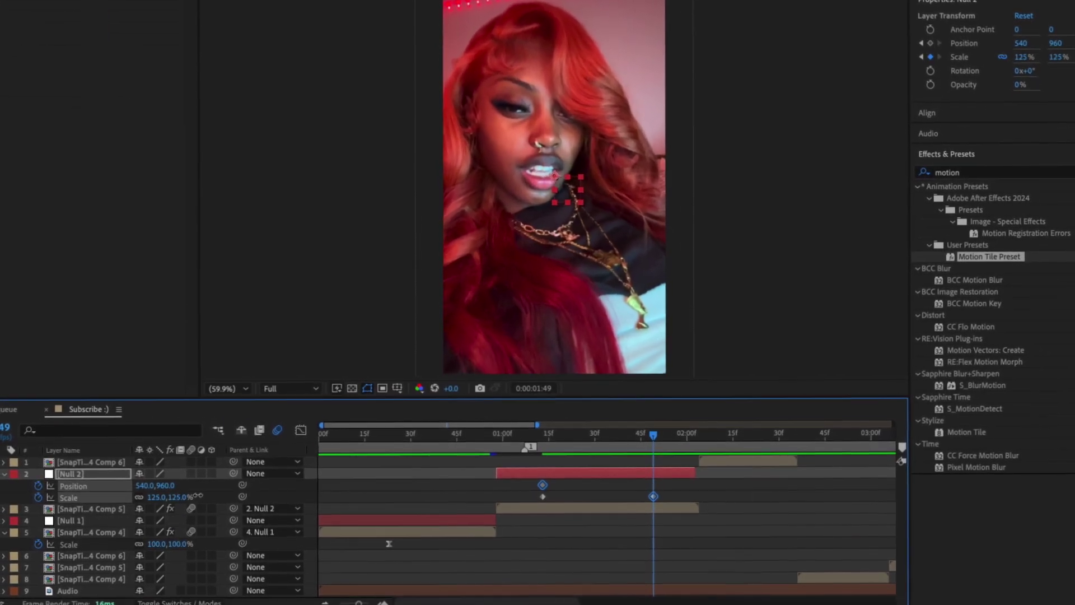
{"action": "left_click_drag", "start_coordinate": [662, 485], "coordinate": [518, 502]}
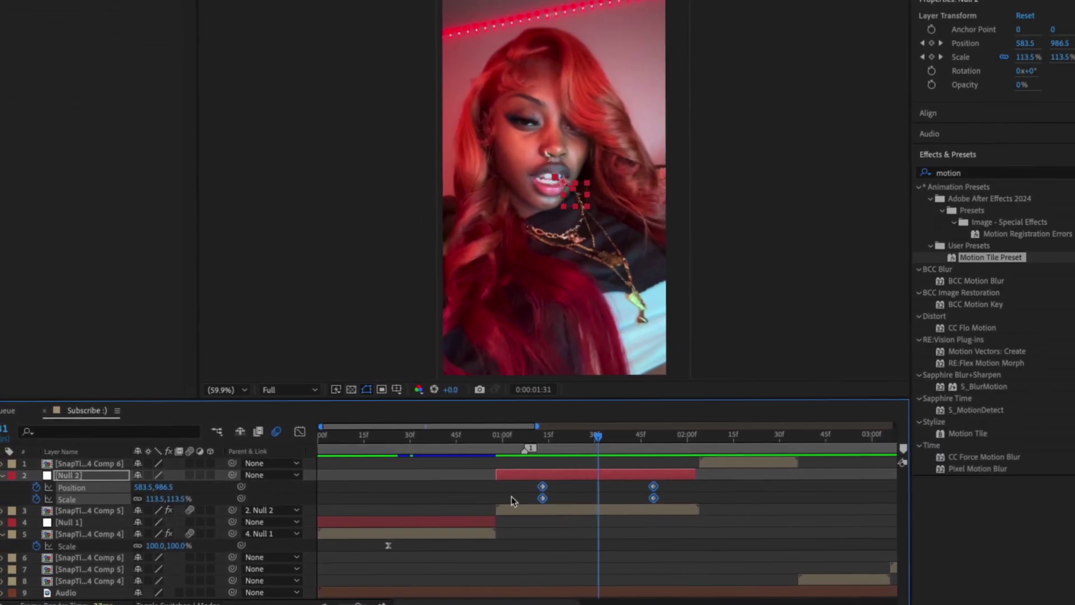
Step: Show the null's Position and Scale keyframes as a speed graph and pull the handles inward to form a steep central peak
{"action": "key", "text": "shift+F3"}
{"action": "left_click", "coordinate": [468, 591]}
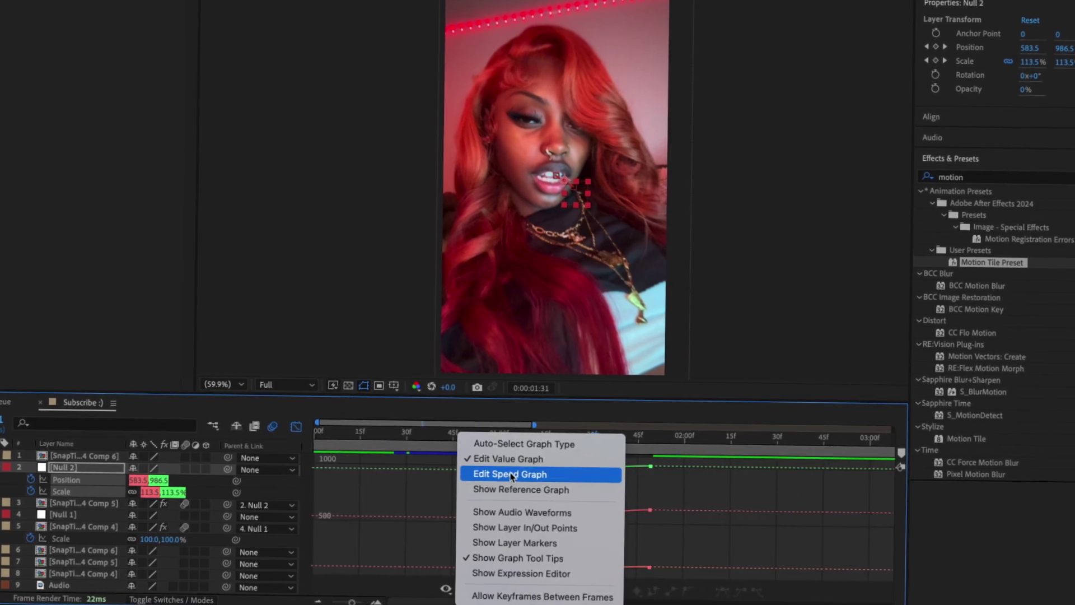
{"action": "left_click", "coordinate": [511, 474]}
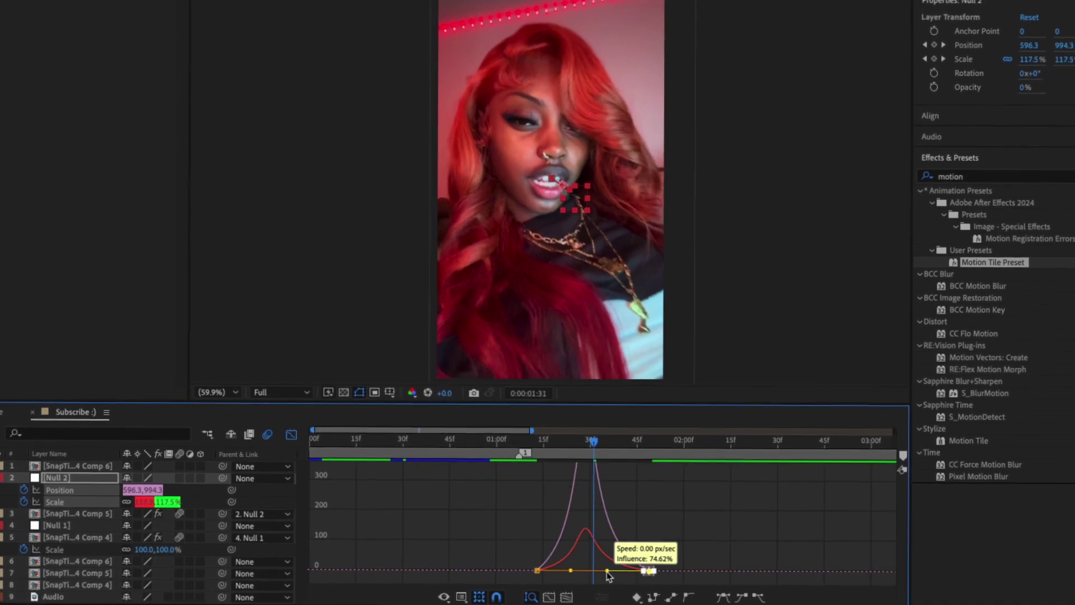
{"action": "left_click_drag", "start_coordinate": [539, 559], "coordinate": [588, 573]}
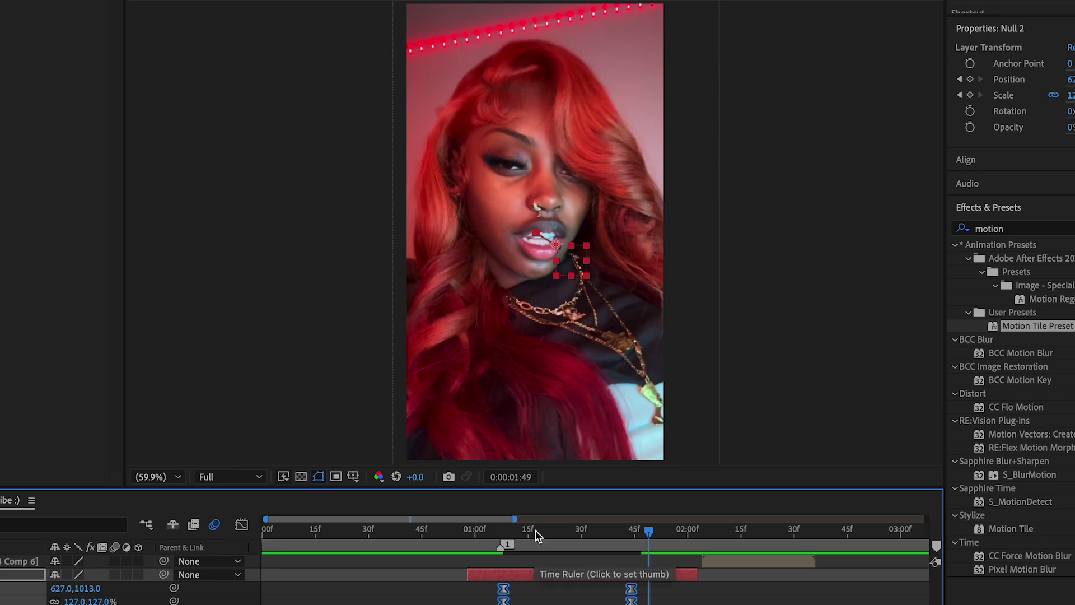
Step: Preview the null's movement and fine-tune the influence handles of its Position and Scale speed curves
{"action": "left_click_drag", "start_coordinate": [536, 535], "coordinate": [399, 533]}
{"action": "left_click_drag", "start_coordinate": [586, 532], "coordinate": [560, 532]}
{"action": "left_click", "coordinate": [277, 461]}
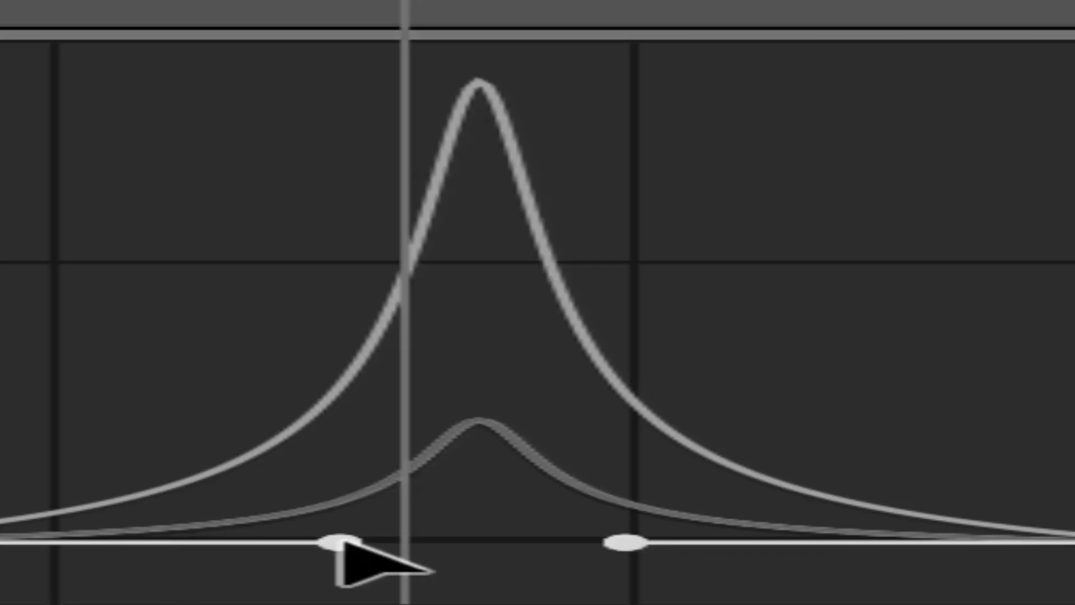
{"action": "left_click_drag", "start_coordinate": [341, 543], "coordinate": [343, 543]}
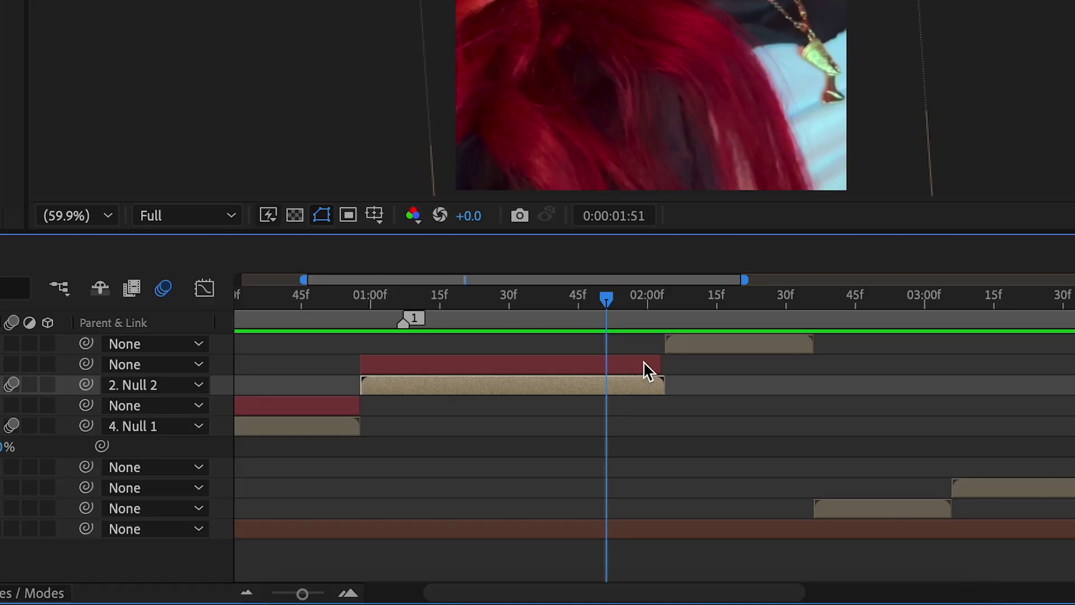
Step: Pre-compose the second clip with Null 2, and the first clip with Null 1, as two separate compositions
{"action": "left_click", "coordinate": [643, 364]}
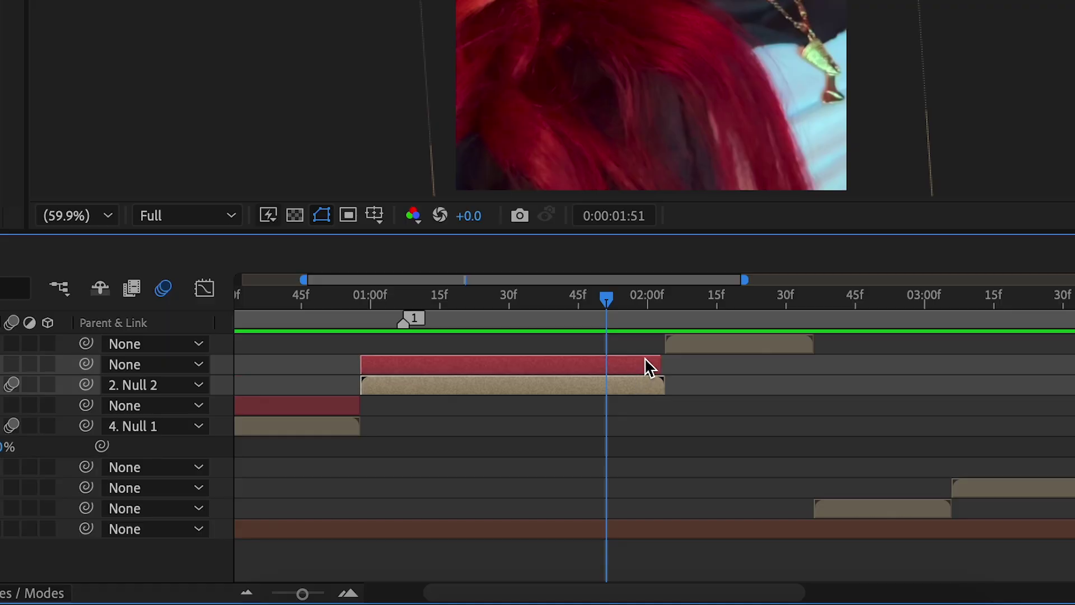
{"action": "key", "text": "ctrl+shift+c"}
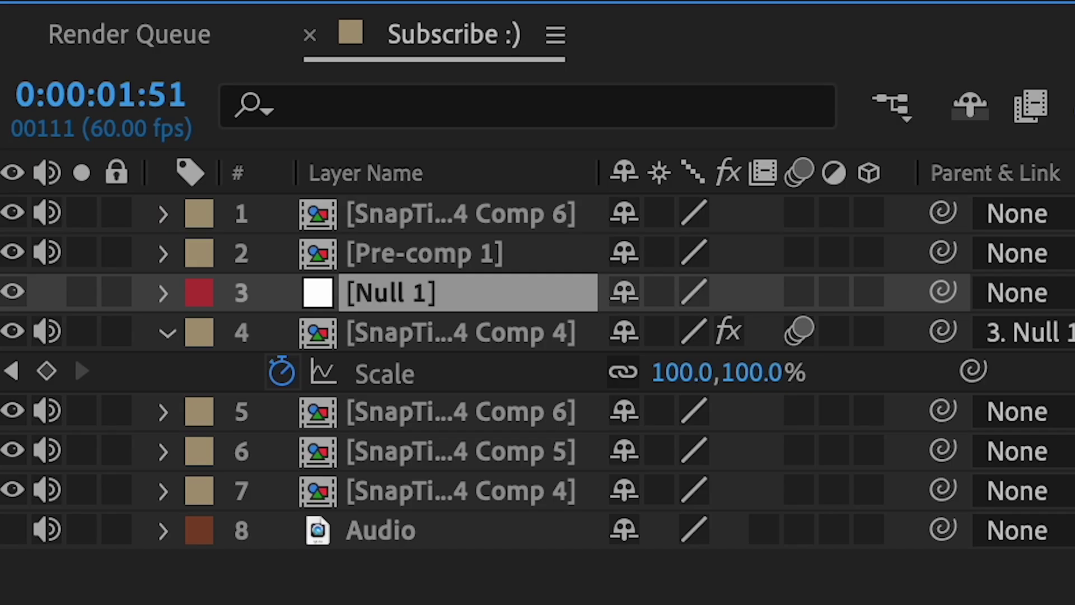
{"action": "left_click", "coordinate": [75, 336], "text": "shift"}
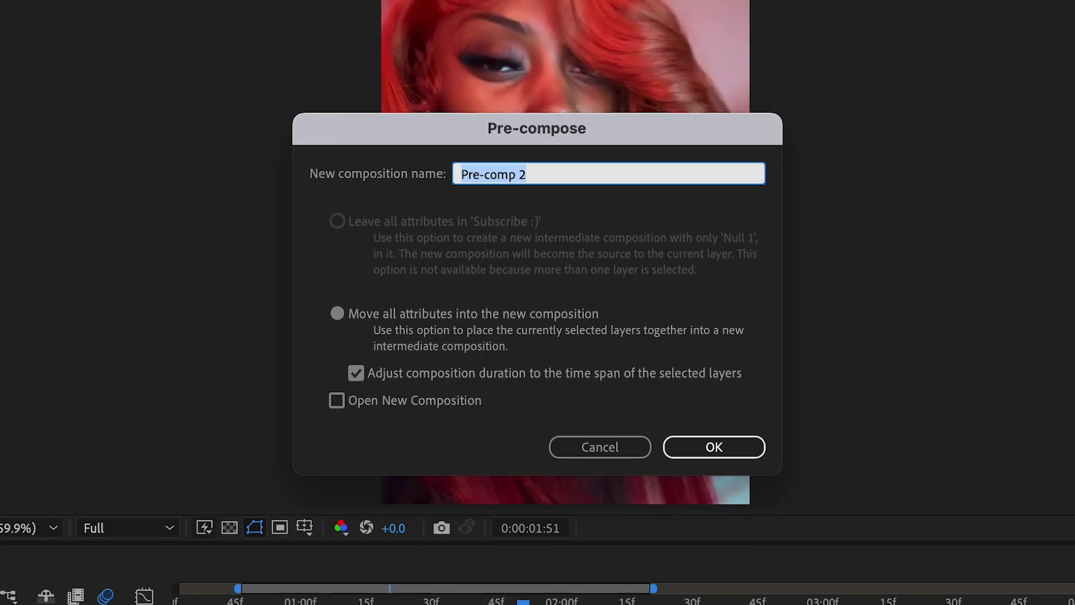
{"action": "left_click", "coordinate": [728, 454]}
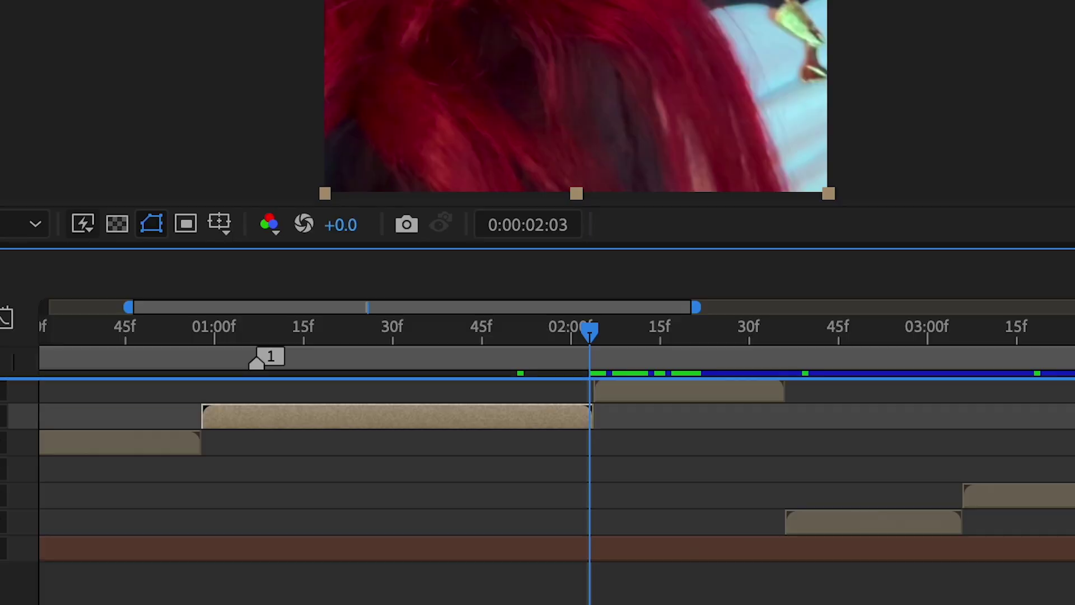
Step: Move Pre-comp 1 to the top of the layer stack and enable Time Remapping on it with the playhead at 0:00:02:03
{"action": "left_click_drag", "start_coordinate": [321, 416], "coordinate": [321, 402]}
{"action": "left_click_drag", "start_coordinate": [590, 331], "coordinate": [598, 330]}
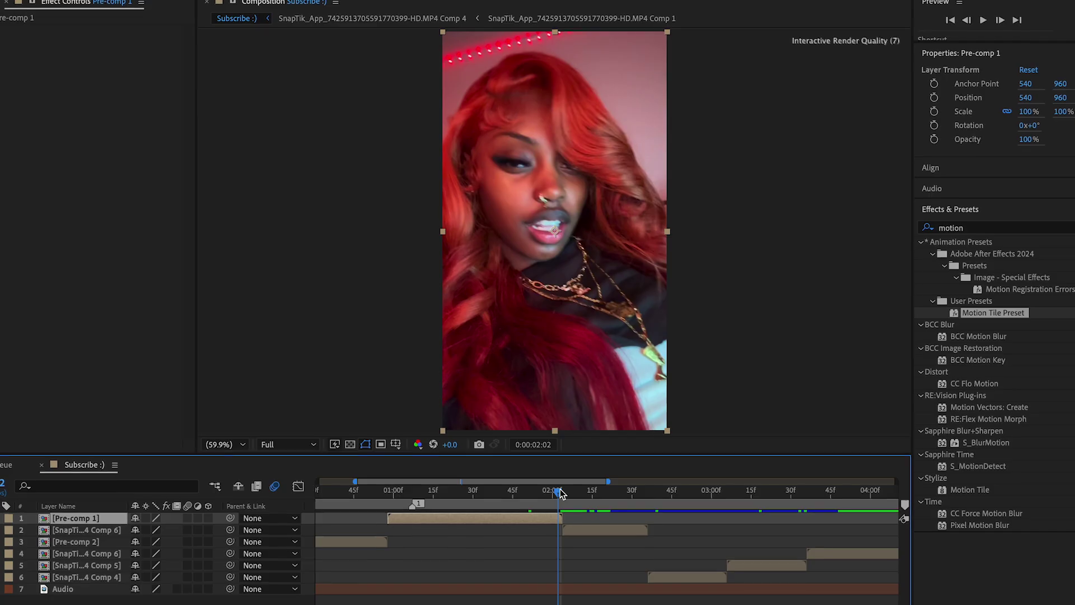
{"action": "left_click_drag", "start_coordinate": [565, 486], "coordinate": [561, 486]}
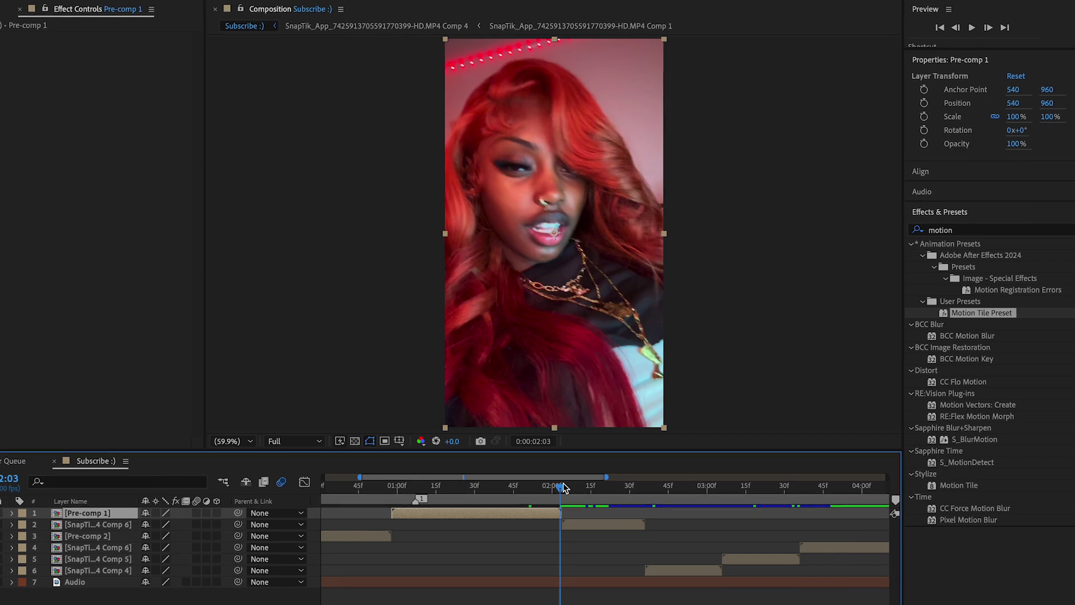
{"action": "right_click", "coordinate": [491, 490]}
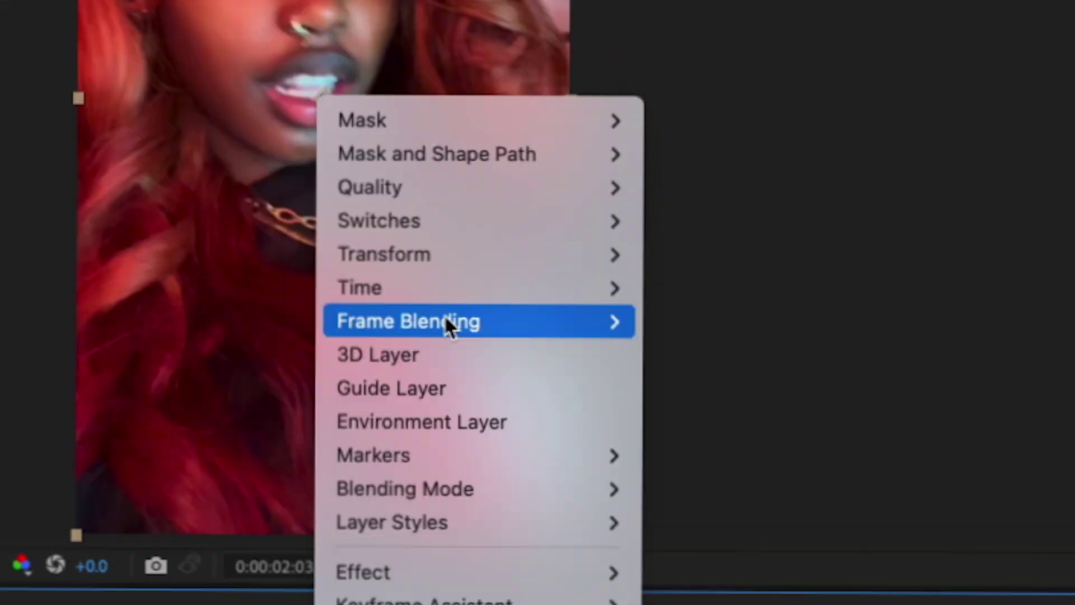
{"action": "mouse_move", "coordinate": [557, 261]}
{"action": "left_click", "coordinate": [835, 421]}
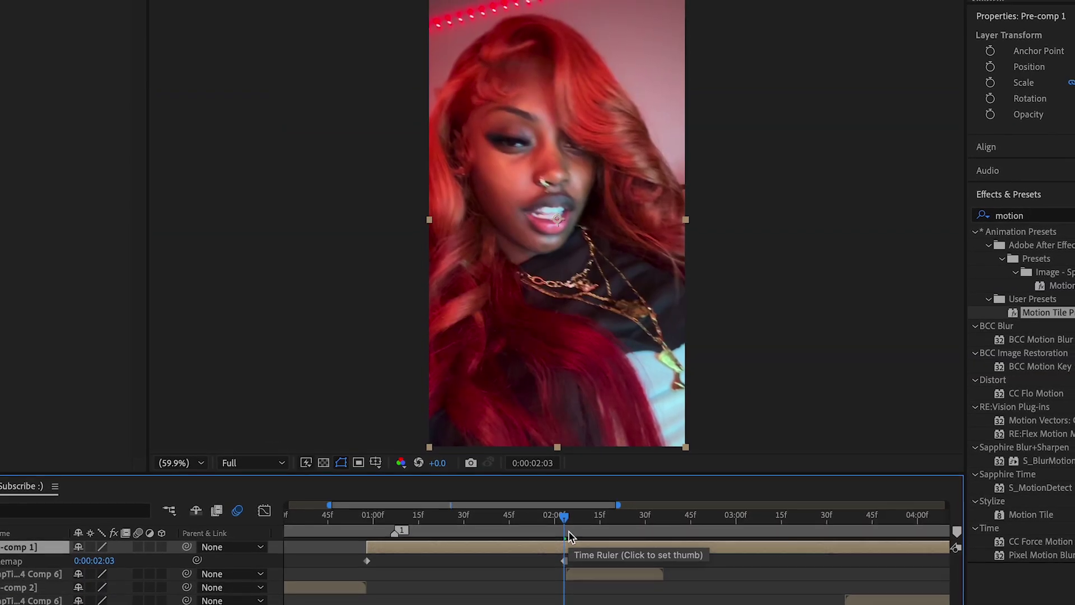
Step: Split Pre-comp 1 at 0:00:02:03 and trim the end of the new part to 0:00:02:24
{"action": "key", "text": "ctrl+shift+d"}
{"action": "left_click_drag", "start_coordinate": [564, 512], "coordinate": [623, 509]}
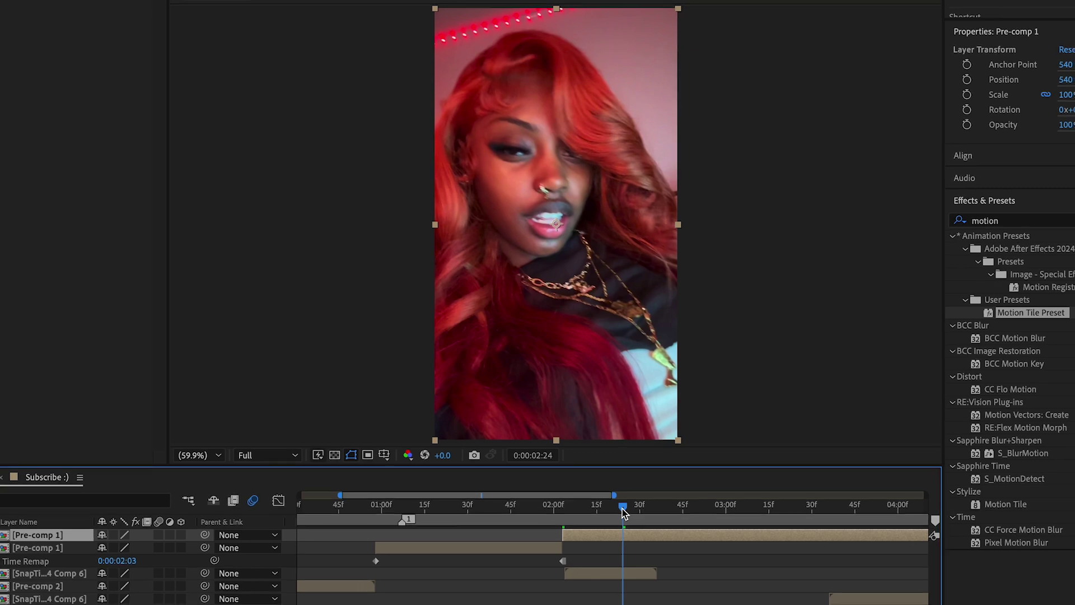
Step: Search the effects for "luma" and apply S_DissolveLuma to the split-off part of Pre-comp 1
{"action": "left_click", "coordinate": [775, 376]}
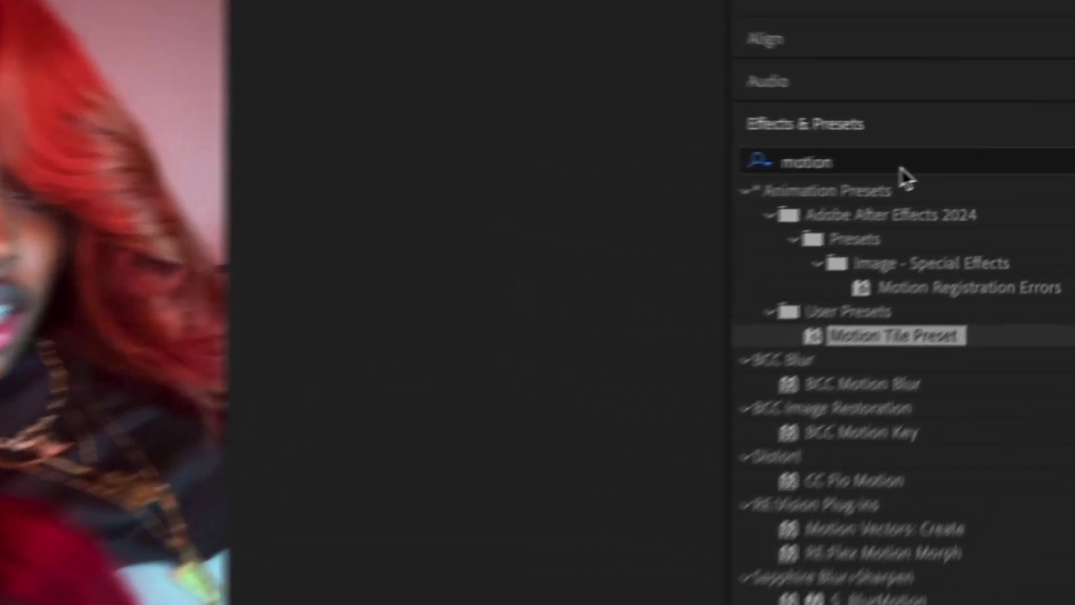
{"action": "left_click", "coordinate": [902, 168]}
{"action": "type", "text": "luma"}
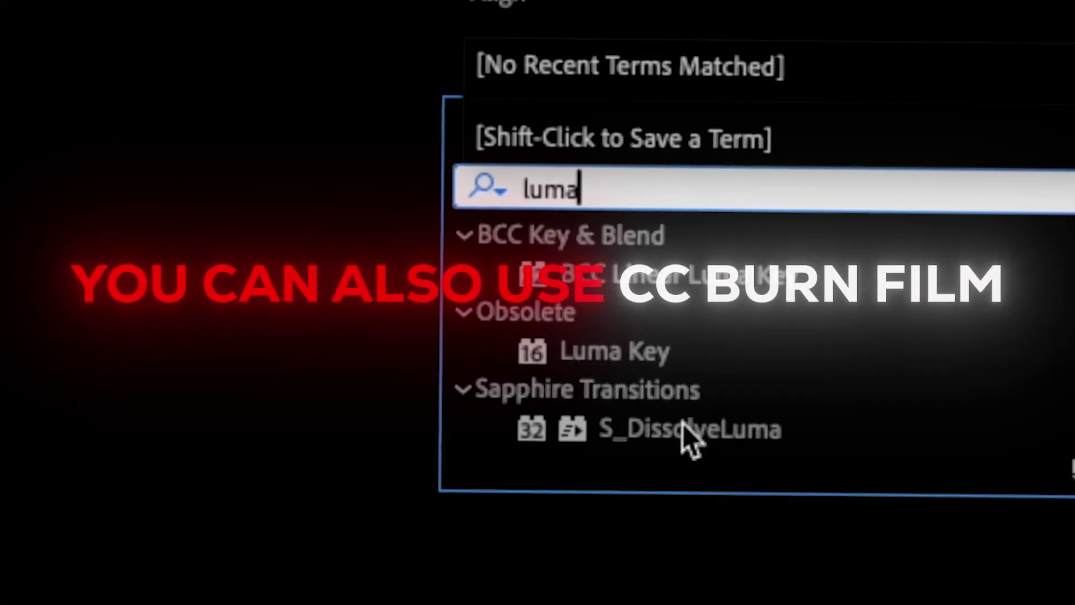
{"action": "left_click", "coordinate": [684, 423]}
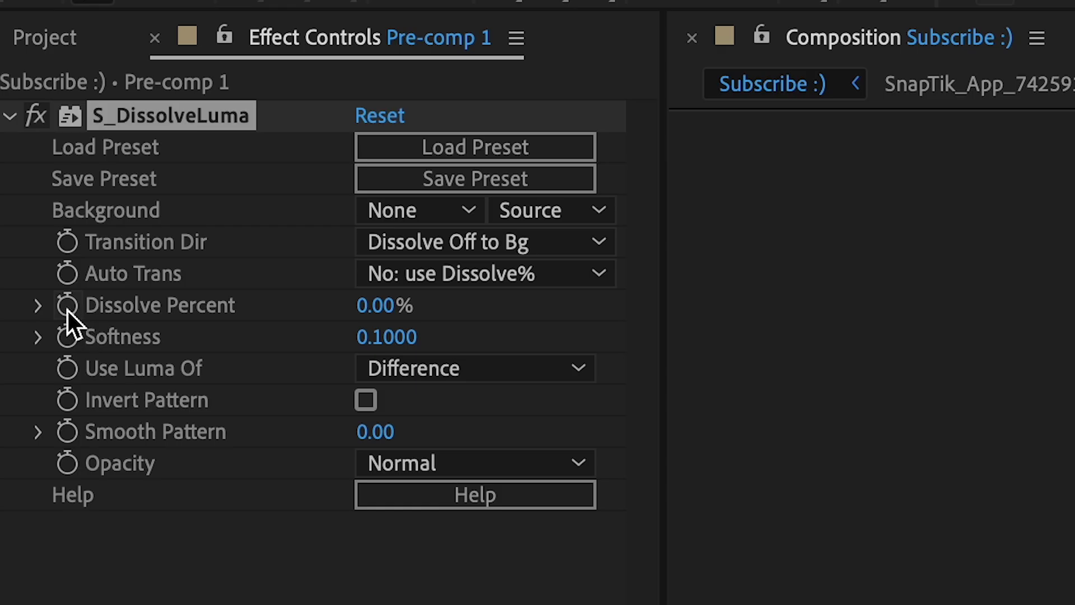
Step: Animate the effect's Dissolve Percent from 0% at 0:00:02:03 to 98% at 0:00:02:22
{"action": "left_click", "coordinate": [67, 306]}
{"action": "left_click_drag", "start_coordinate": [574, 235], "coordinate": [613, 237]}
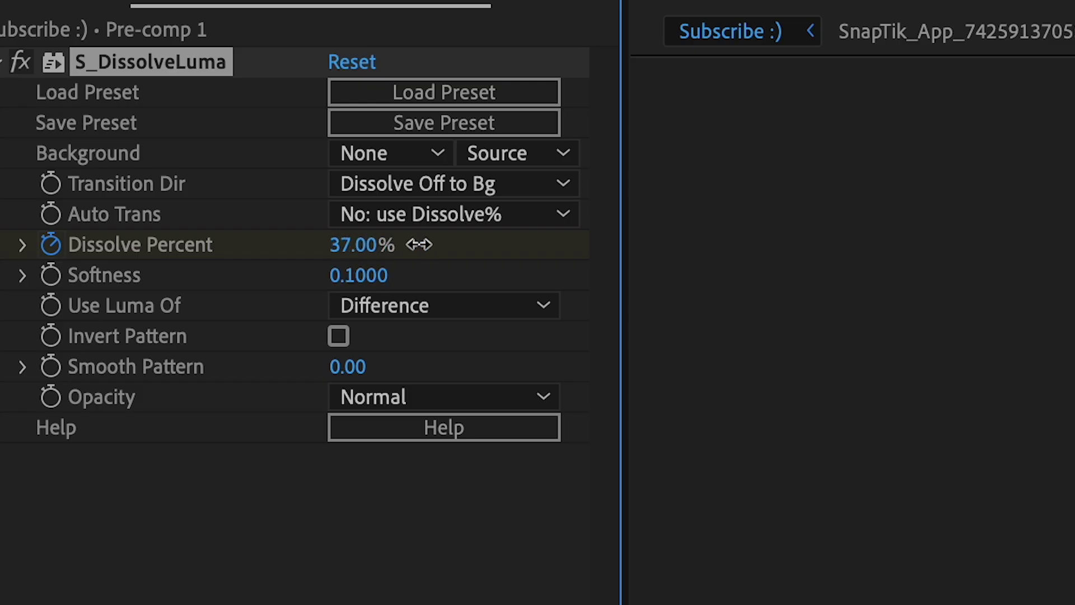
{"action": "left_click_drag", "start_coordinate": [503, 241], "coordinate": [517, 241]}
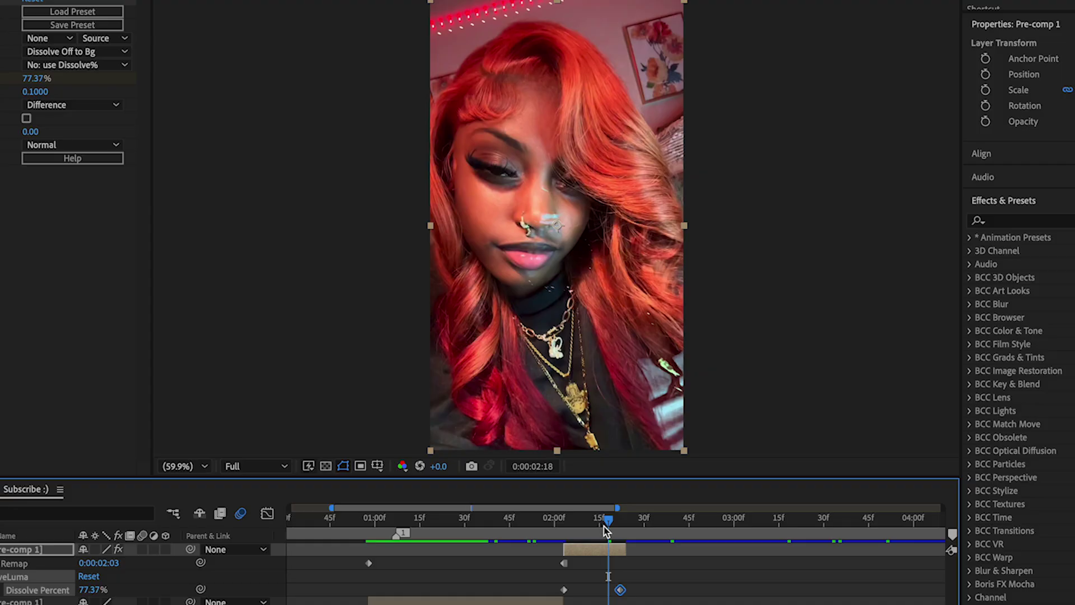
Step: Preview the dissolve and move its first Dissolve Percent keyframe earlier, to about 0:00:01:53
{"action": "left_click_drag", "start_coordinate": [604, 526], "coordinate": [532, 522]}
{"action": "key", "text": "space"}
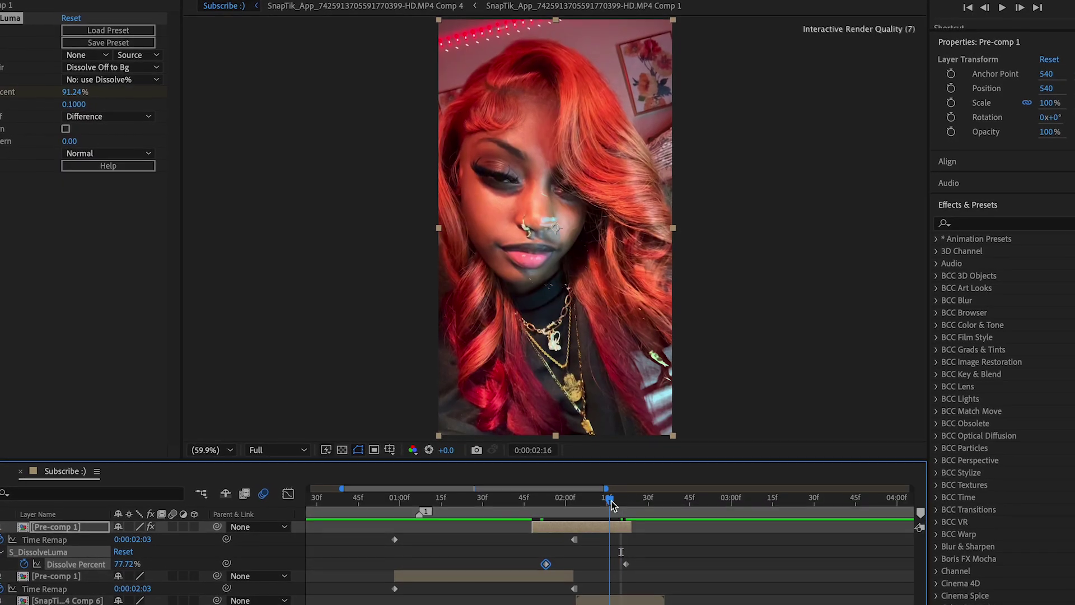
{"action": "left_click_drag", "start_coordinate": [611, 501], "coordinate": [578, 507]}
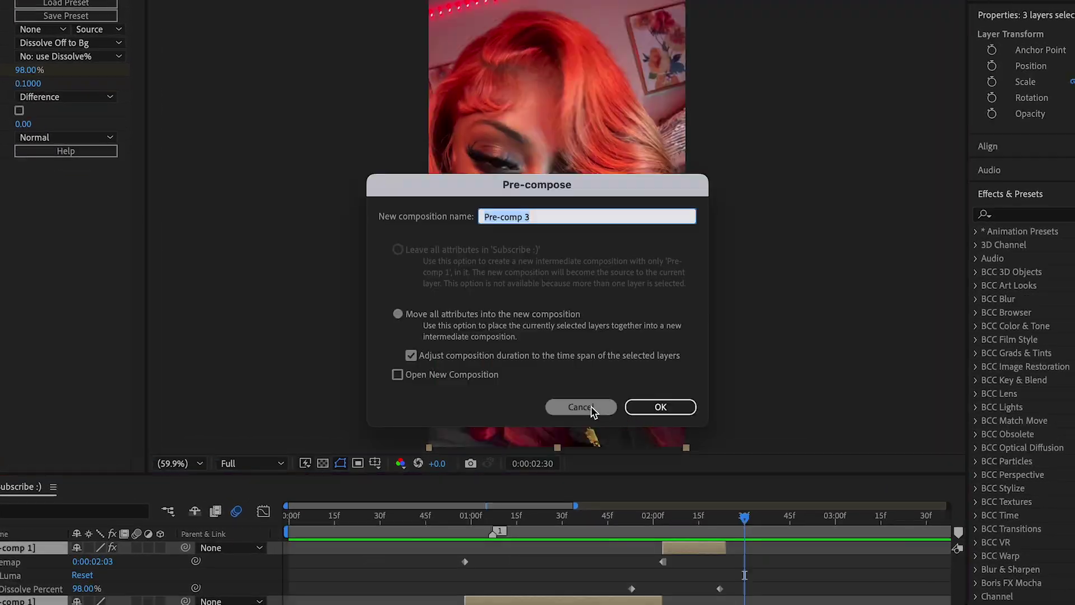
Step: Pre-compose both parts of Pre-comp 1 together with the third clip as Pre-comp 3, moving all attributes into it
{"action": "left_click", "coordinate": [591, 409]}
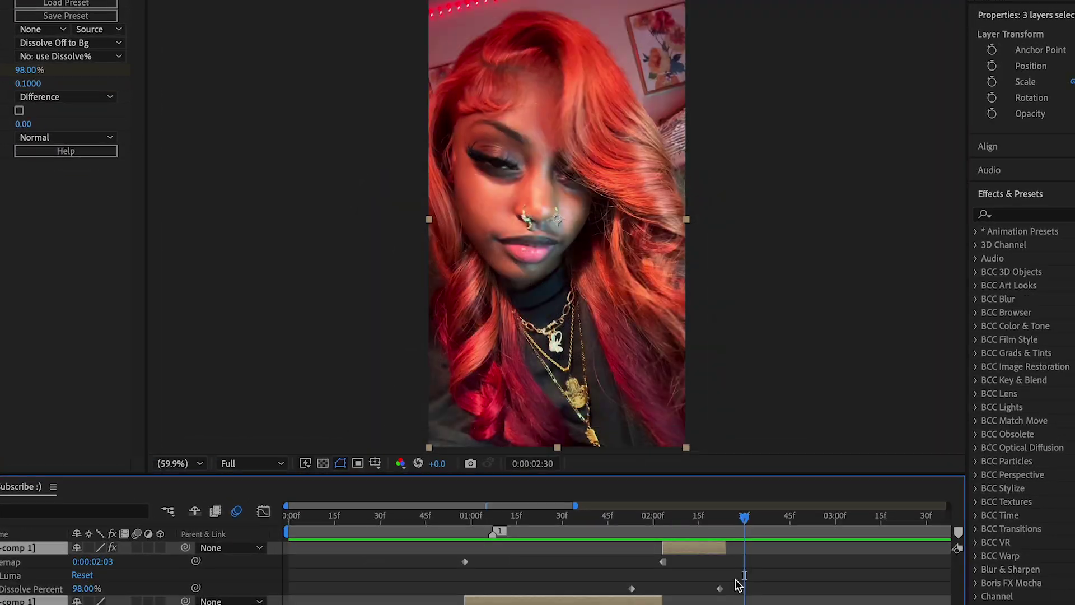
{"action": "left_click", "coordinate": [805, 492]}
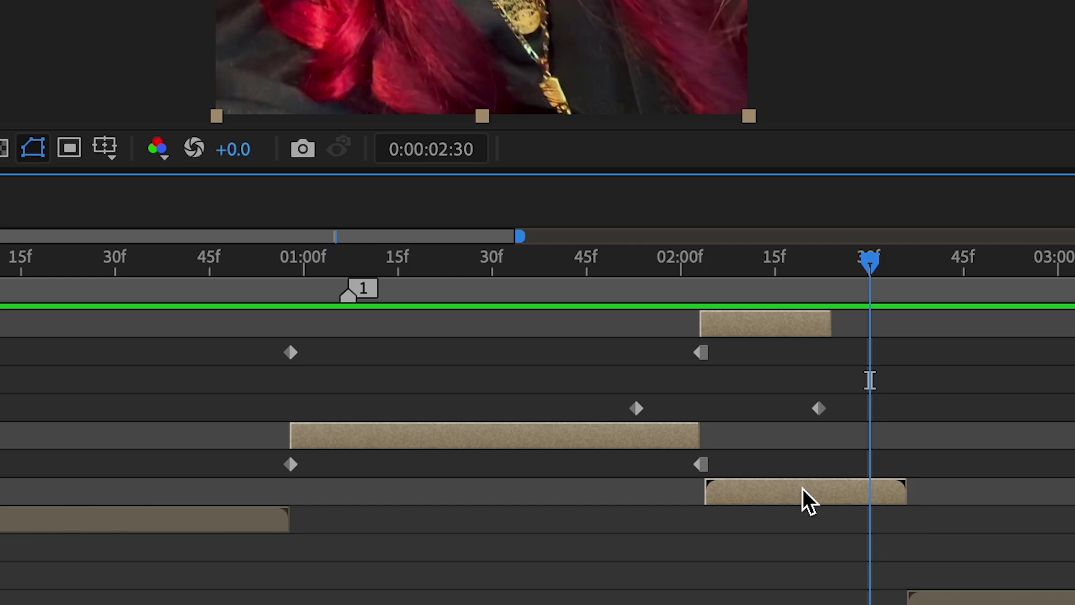
{"action": "key", "text": "super+shift+c"}
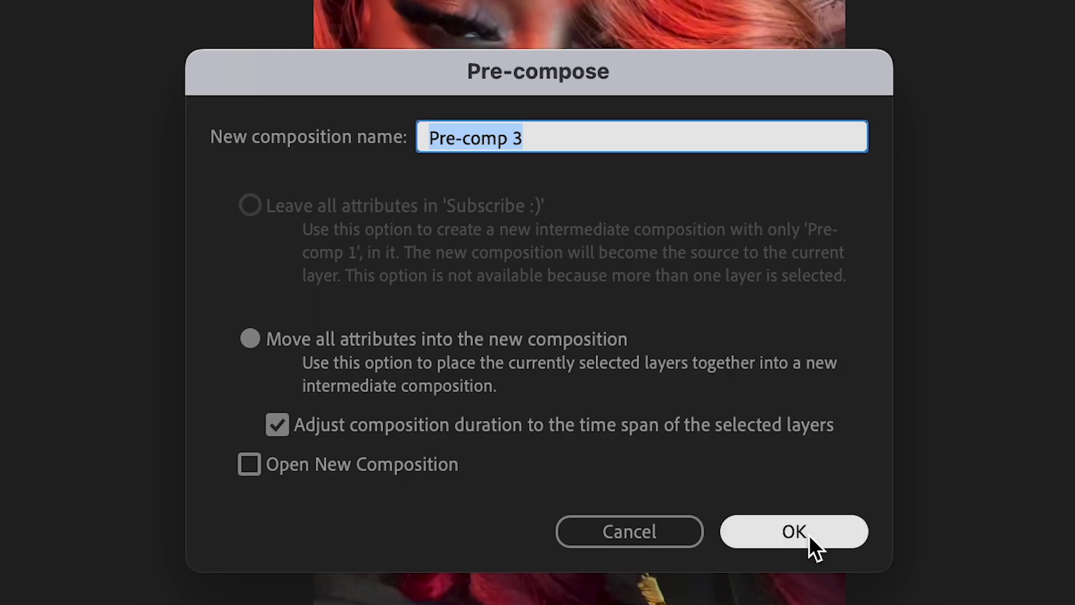
{"action": "left_click", "coordinate": [806, 531]}
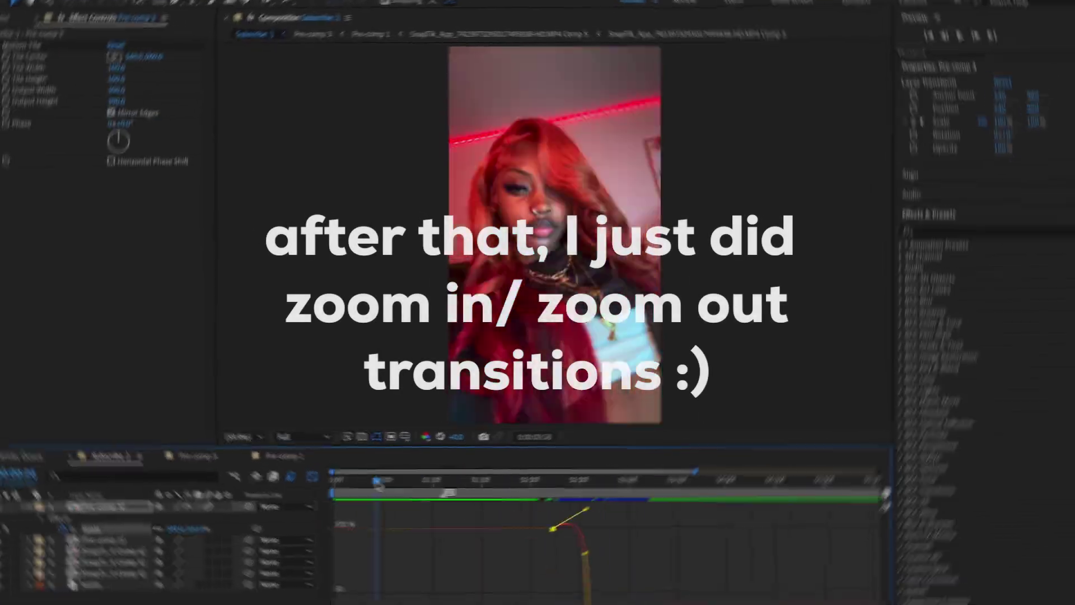
Step: Pre-compose the remaining SnapTik clips that carry the zoom transitions, each into its own composition
{"action": "key", "text": "super+shift+c"}
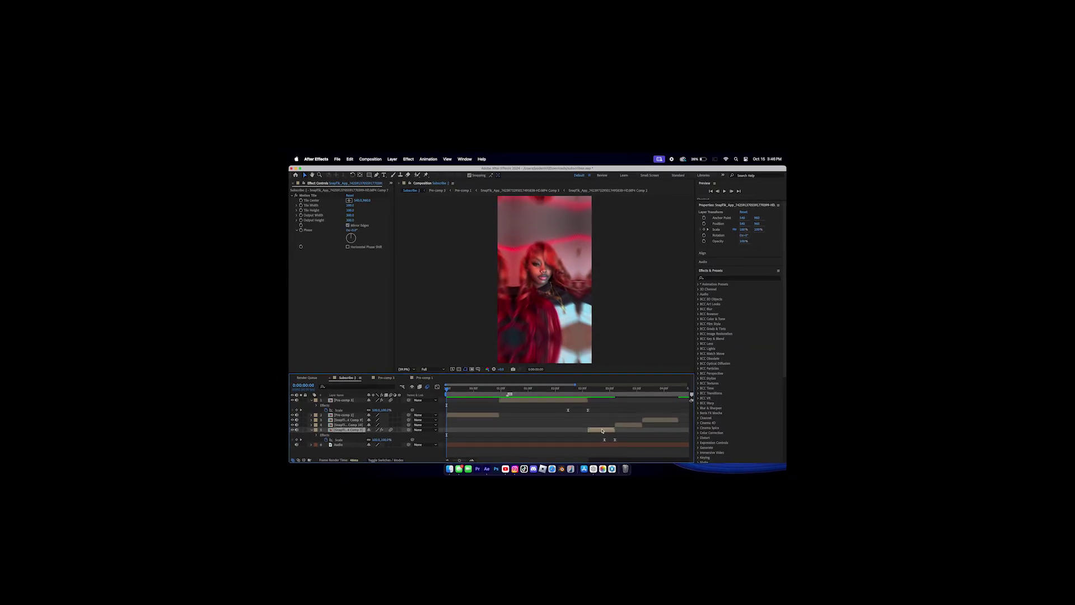
{"action": "key", "text": "super+shift+c"}
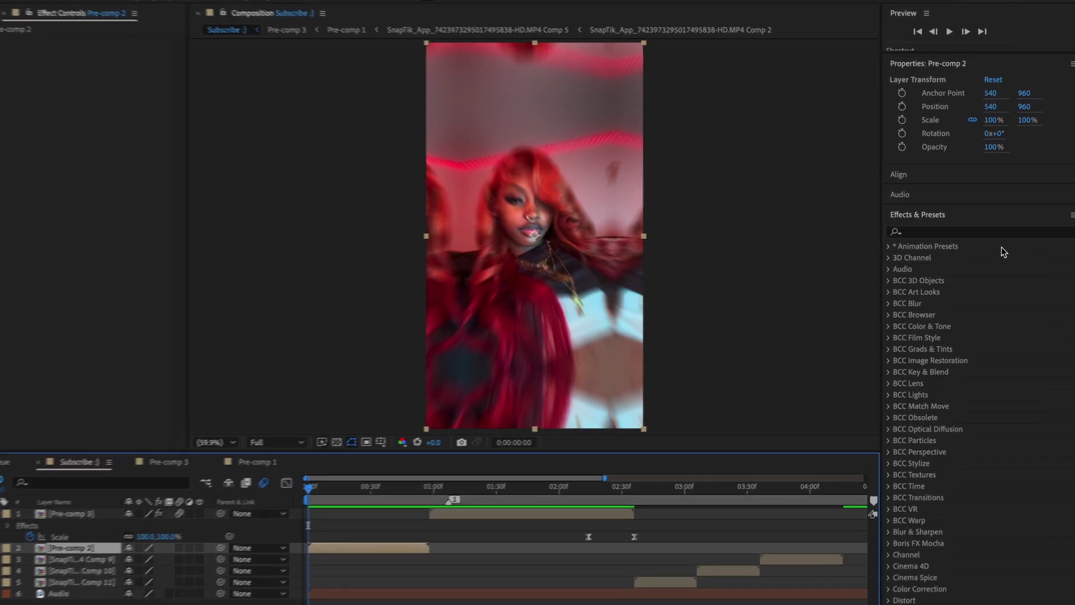
Step: Apply reversed Optics Compensation to Pre-comp 2 and animate its Field Of View from 98.9 at the start to about 0 by frame 12
{"action": "left_click", "coordinate": [733, 279]}
{"action": "type", "text": "optics"}
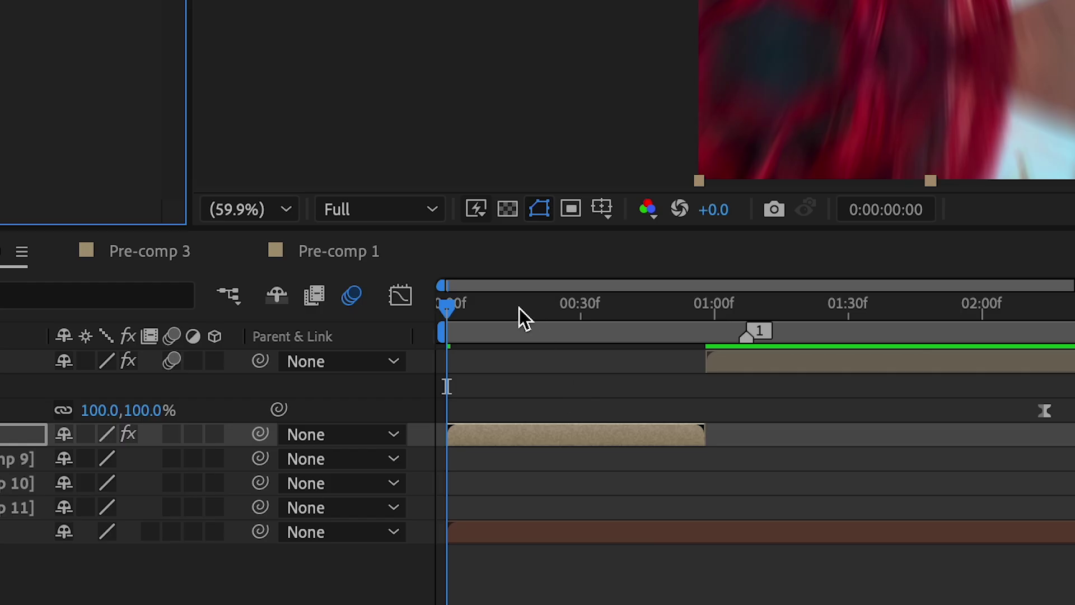
{"action": "left_click_drag", "start_coordinate": [519, 308], "coordinate": [492, 305]}
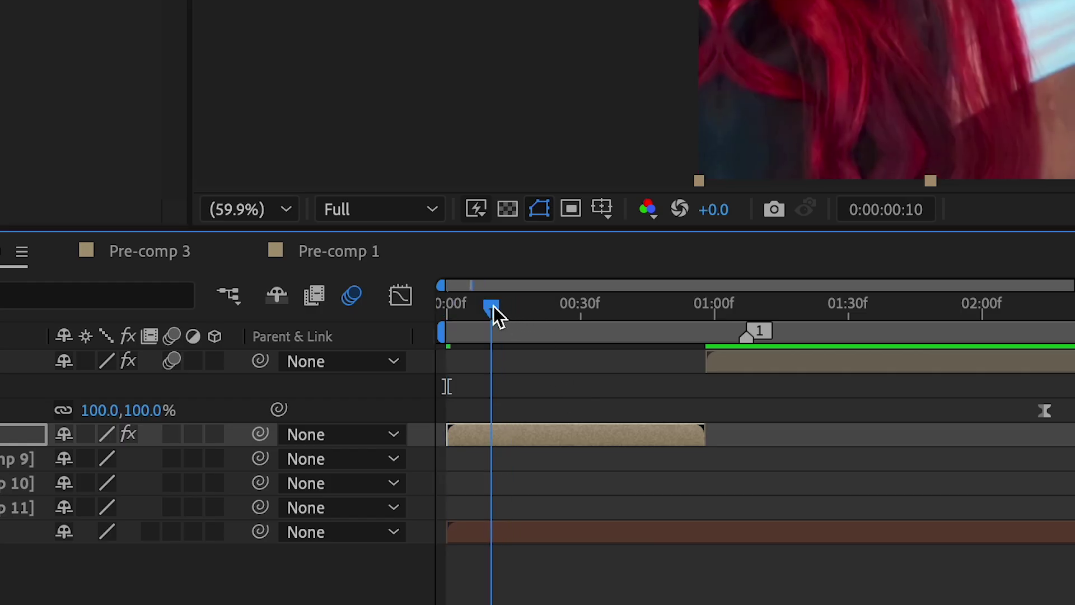
{"action": "left_click", "coordinate": [98, 213]}
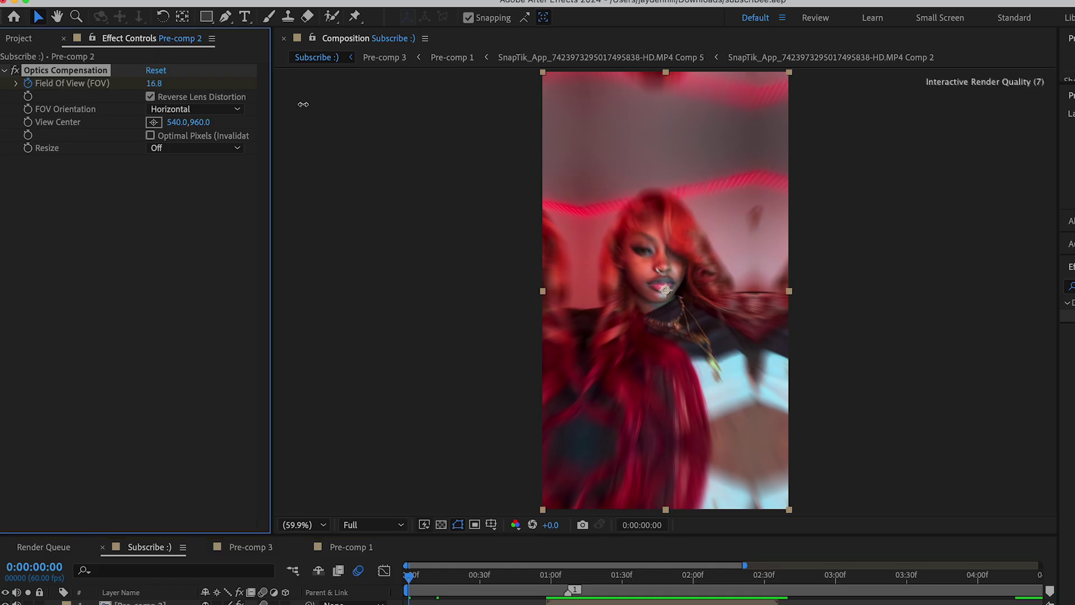
{"action": "left_click_drag", "start_coordinate": [302, 104], "coordinate": [948, 236]}
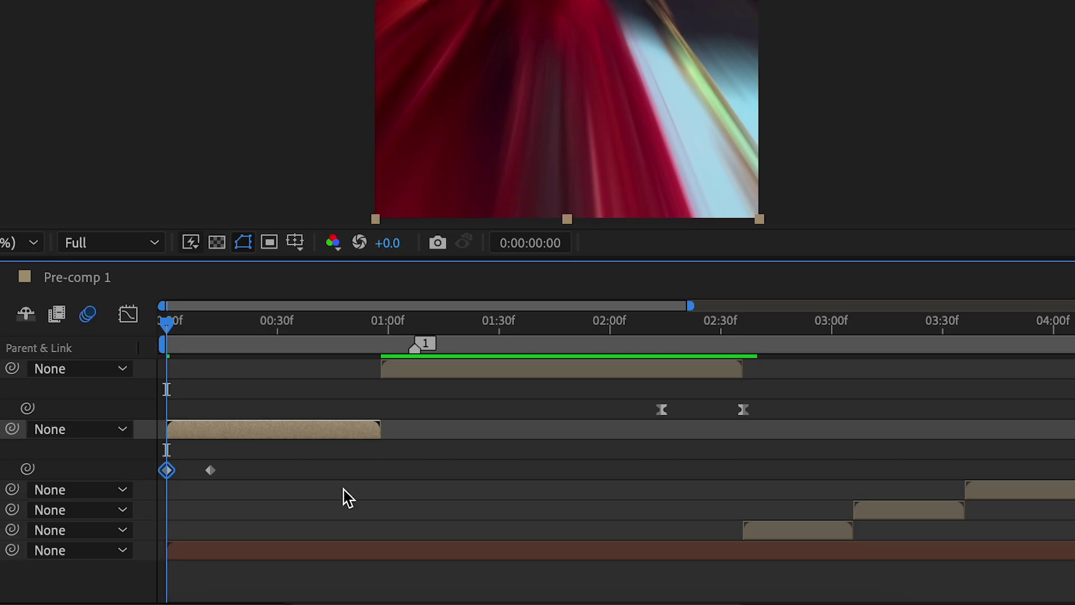
Step: Ease the Field Of View keyframes, move the last one to about 0:00:00:49, and steepen the start of the value curve
{"action": "left_click_drag", "start_coordinate": [273, 453], "coordinate": [151, 490]}
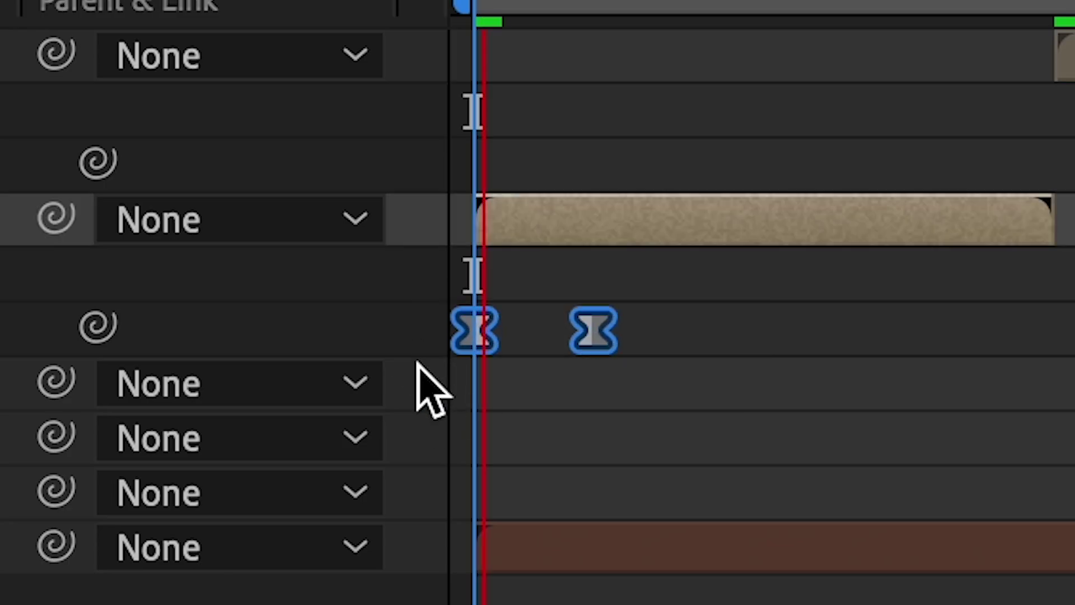
{"action": "left_click_drag", "start_coordinate": [413, 352], "coordinate": [599, 352]}
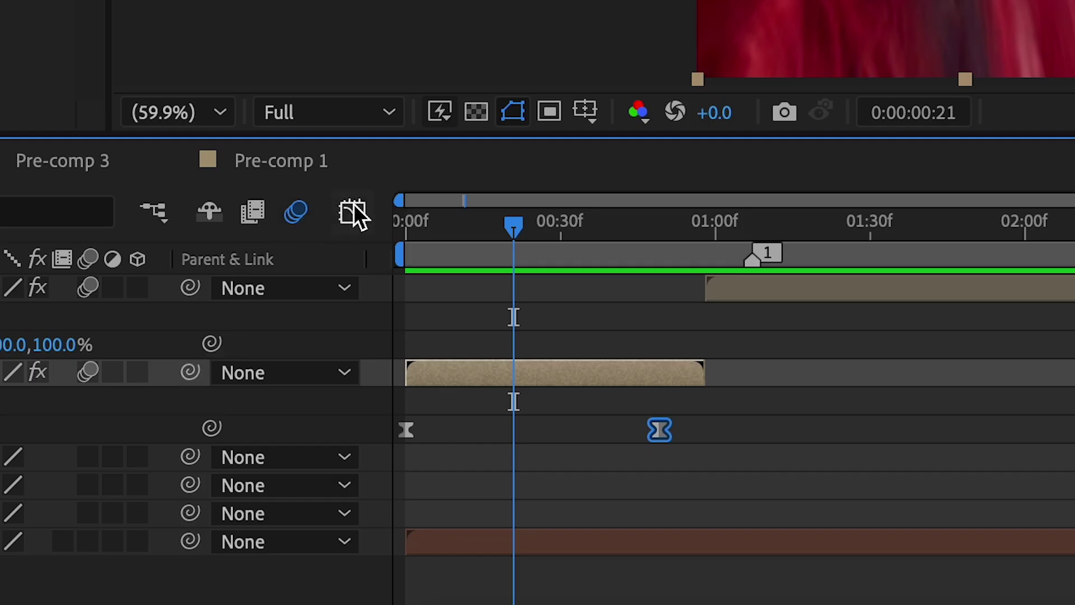
{"action": "left_click", "coordinate": [353, 212]}
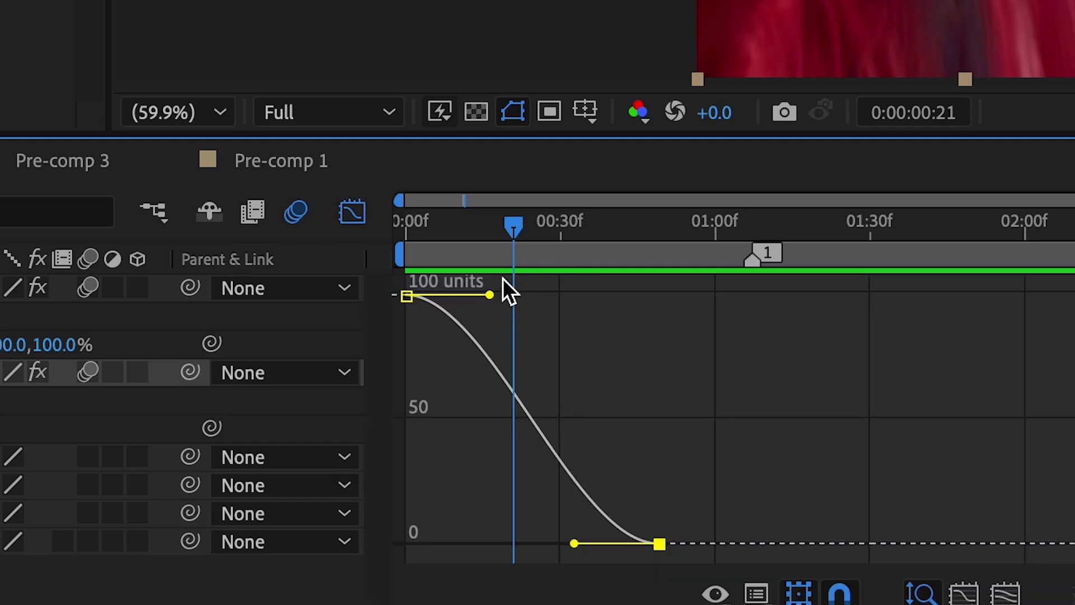
{"action": "left_click_drag", "start_coordinate": [490, 296], "coordinate": [422, 523]}
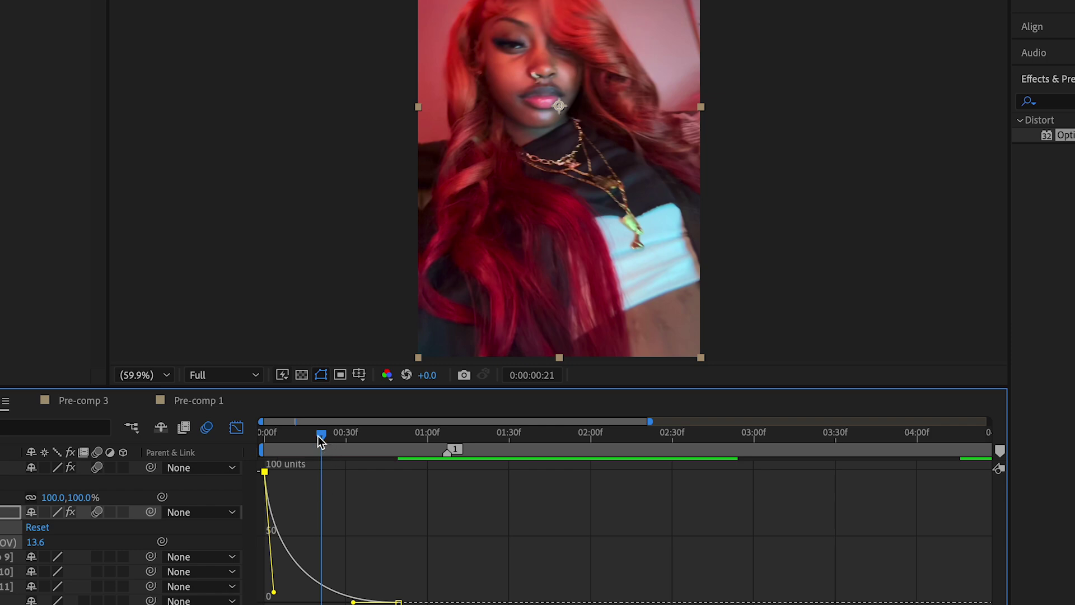
{"action": "left_click_drag", "start_coordinate": [317, 435], "coordinate": [23, 473]}
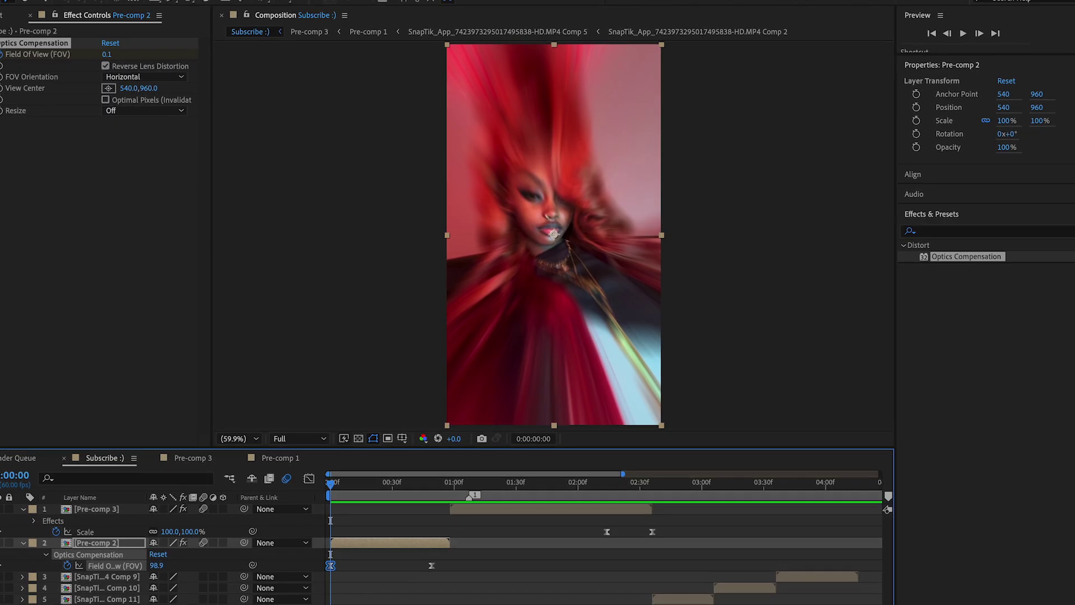
Step: Add an adjustment layer above Pre-comp 2, trimmed to about 0:00:00:47, with Brightness & Contrast keyframed from Brightness 75
{"action": "right_click", "coordinate": [389, 470]}
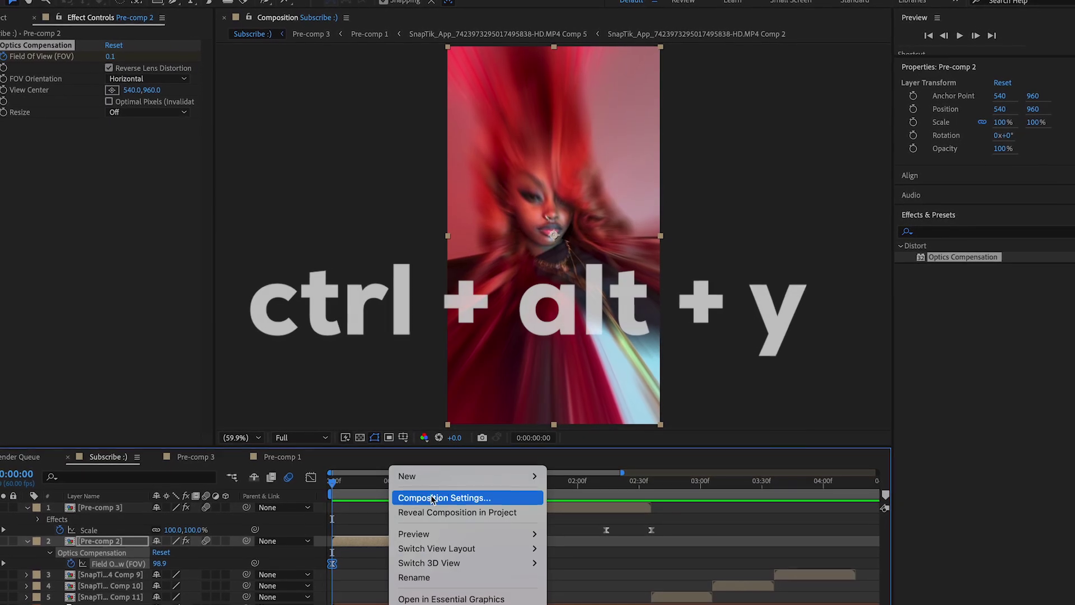
{"action": "left_click", "coordinate": [587, 582]}
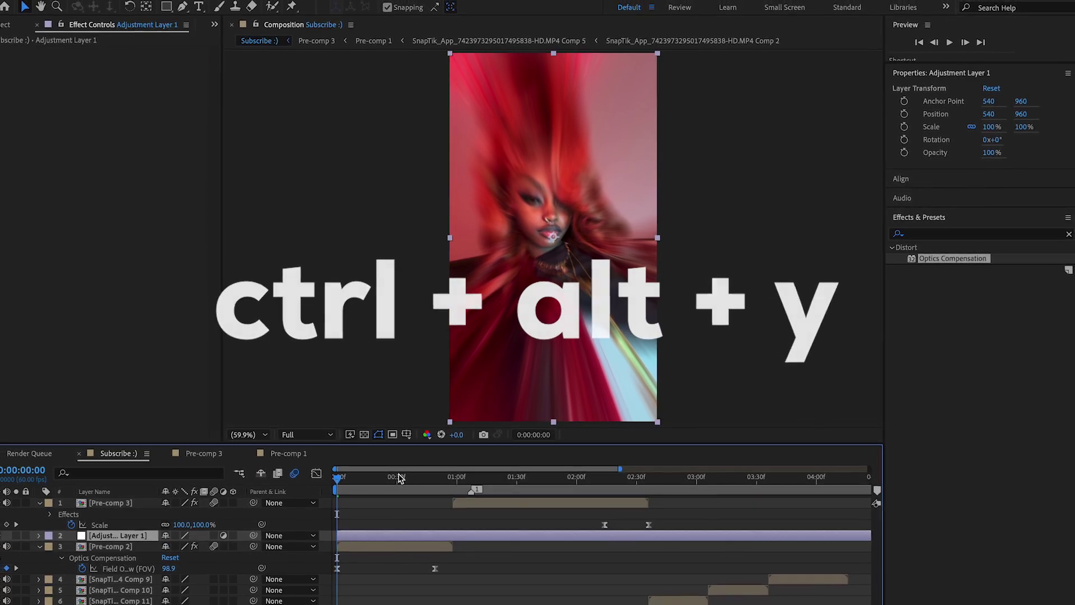
{"action": "key", "text": "space"}
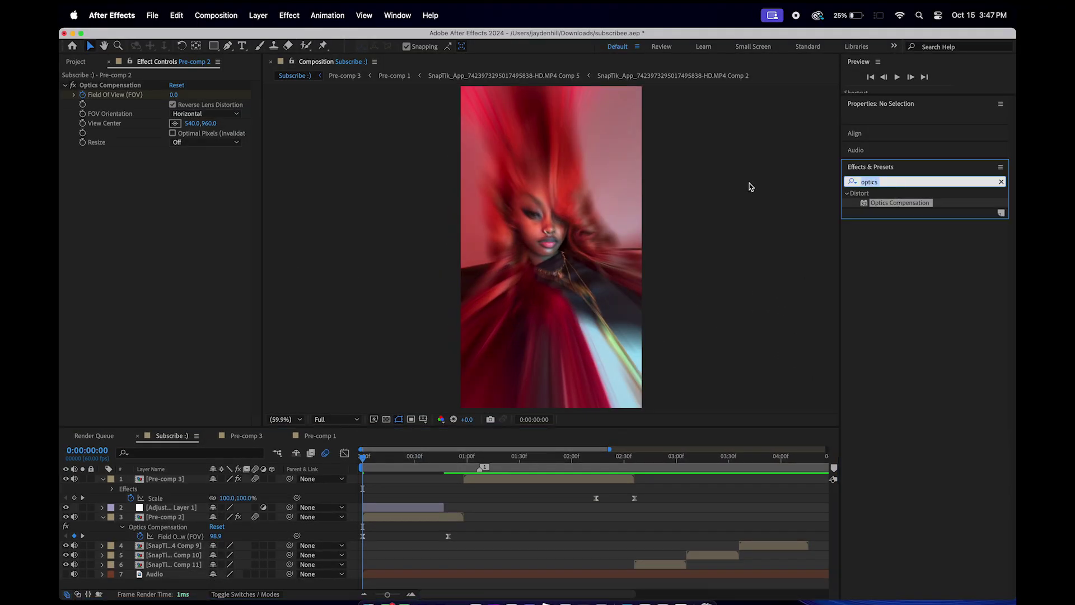
{"action": "type", "text": "black"}
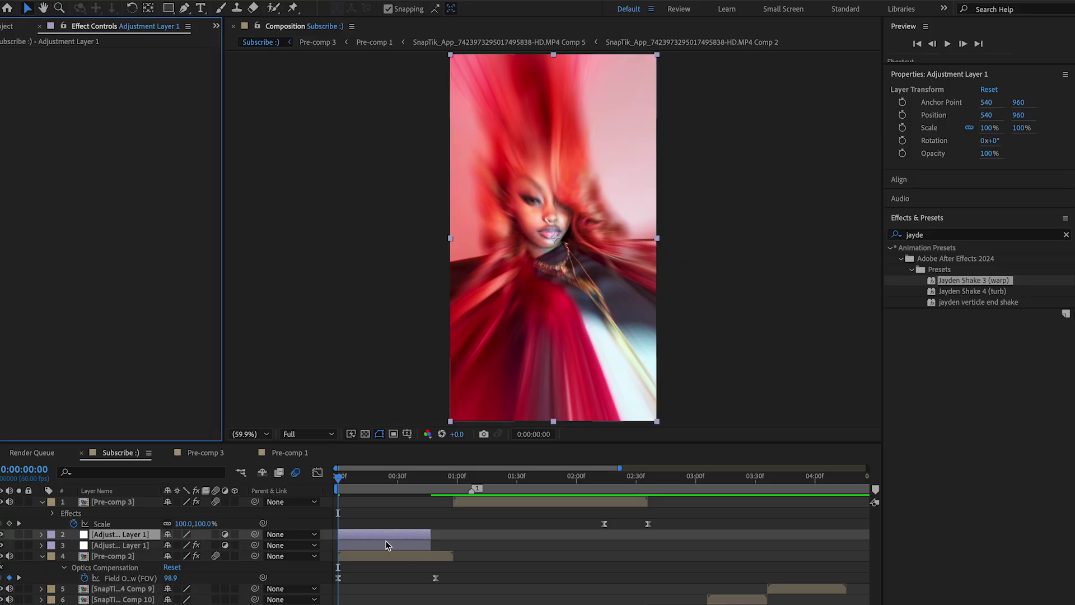
{"action": "left_click", "coordinate": [387, 545]}
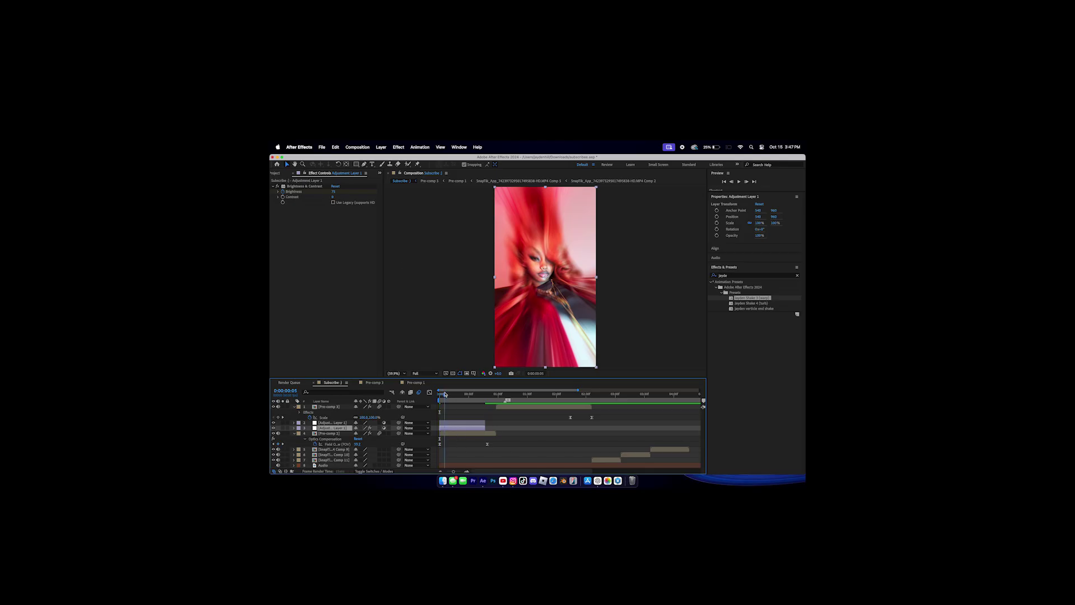
{"action": "left_click_drag", "start_coordinate": [444, 394], "coordinate": [469, 394]}
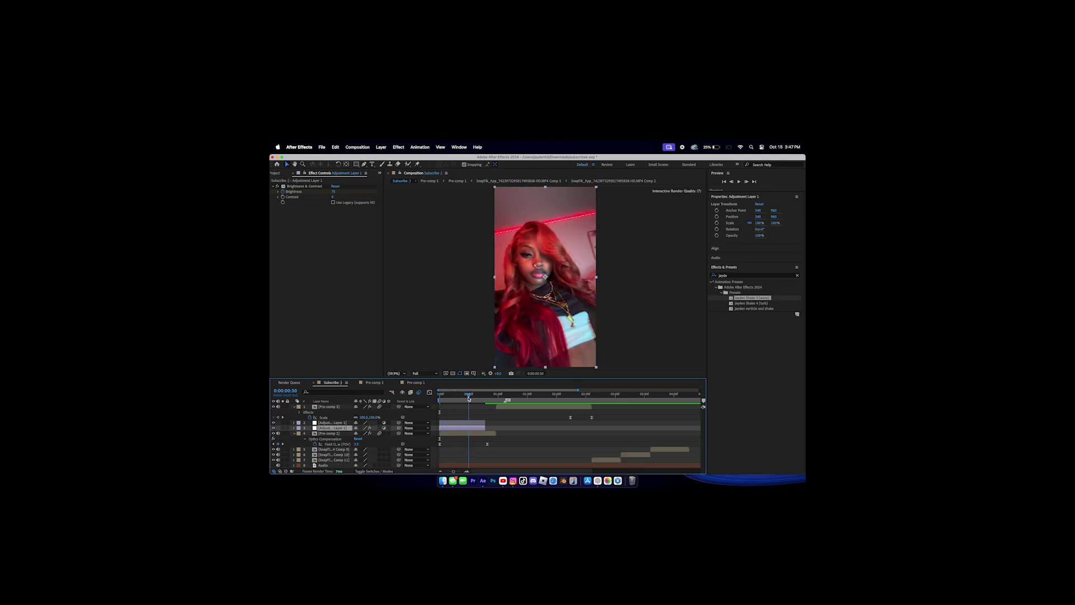
Step: Apply S_HalfTone to a very short adjustment layer at the start, duplicate it to about frames 6 and 22, and preview the flashes
{"action": "left_click_drag", "start_coordinate": [729, 275], "coordinate": [640, 274]}
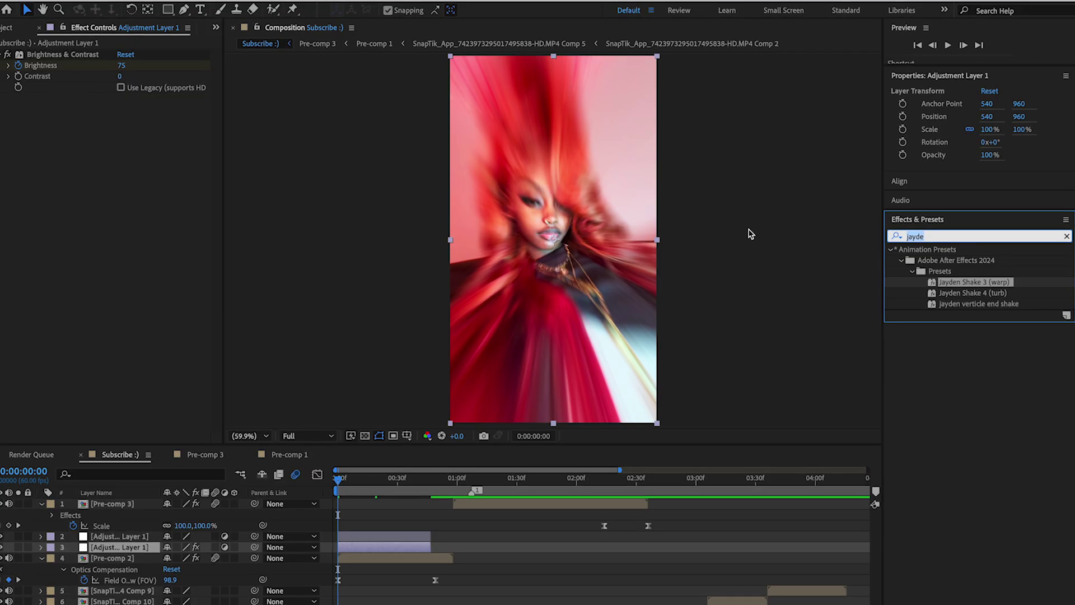
{"action": "type", "text": "halfto"}
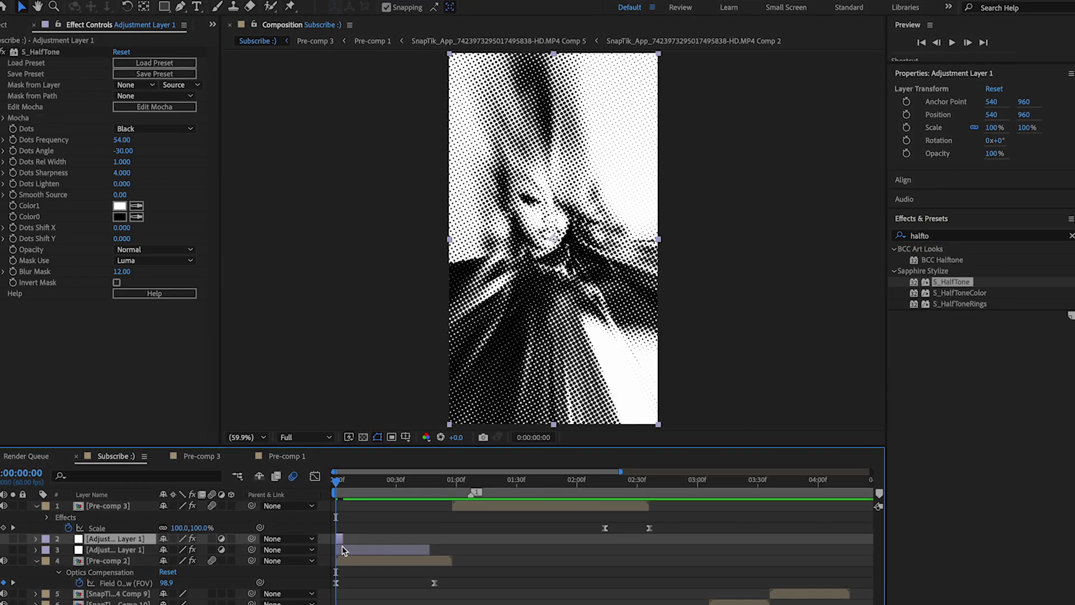
{"action": "scroll", "coordinate": [341, 546], "scroll_direction": "up", "scroll_amount": 8}
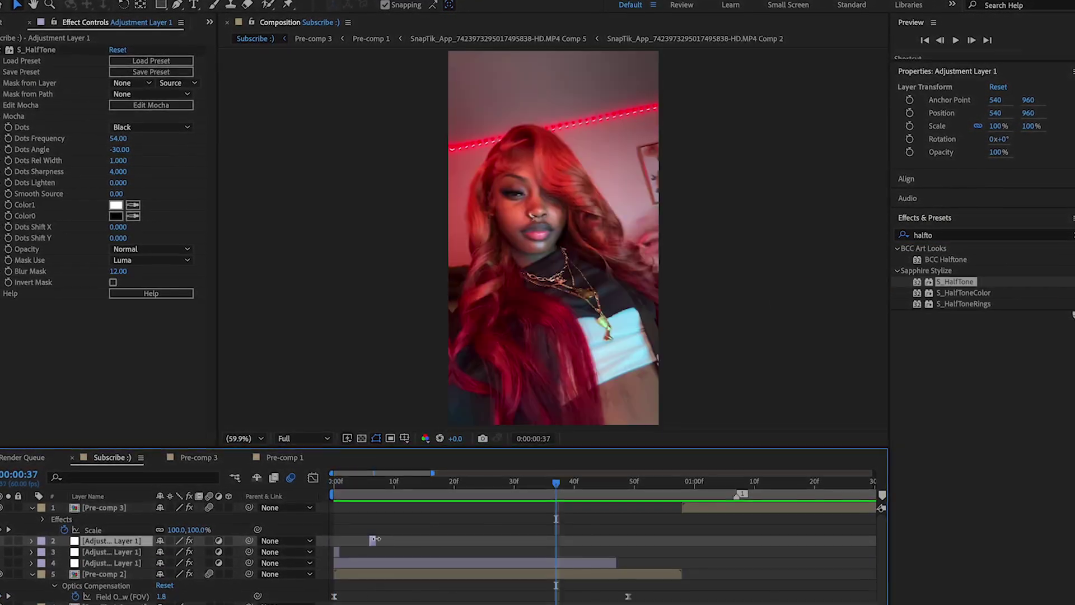
{"action": "key", "text": "ctrl+d"}
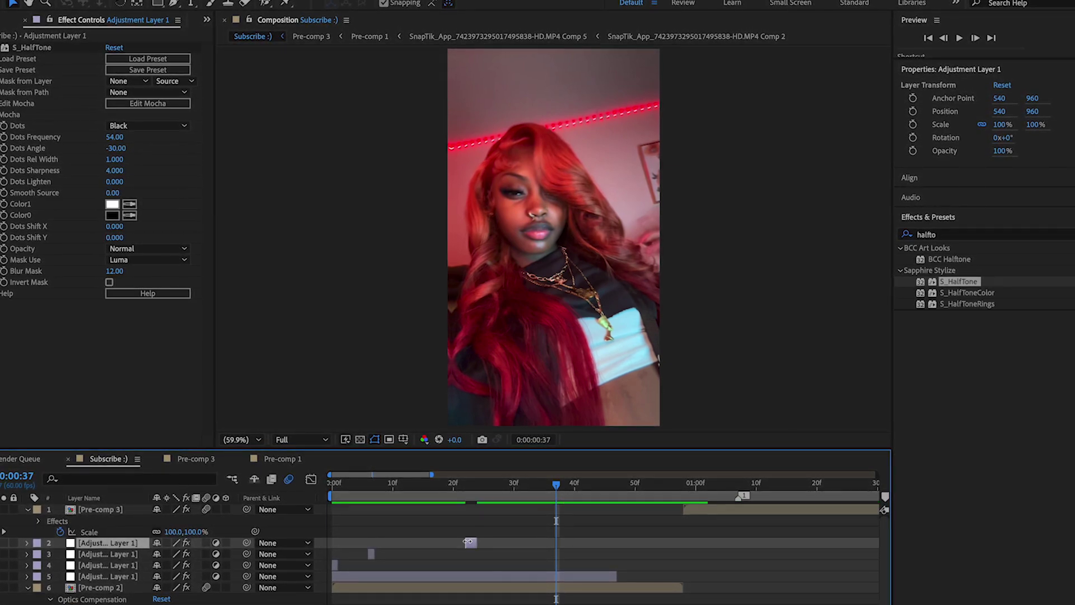
{"action": "key", "text": "space"}
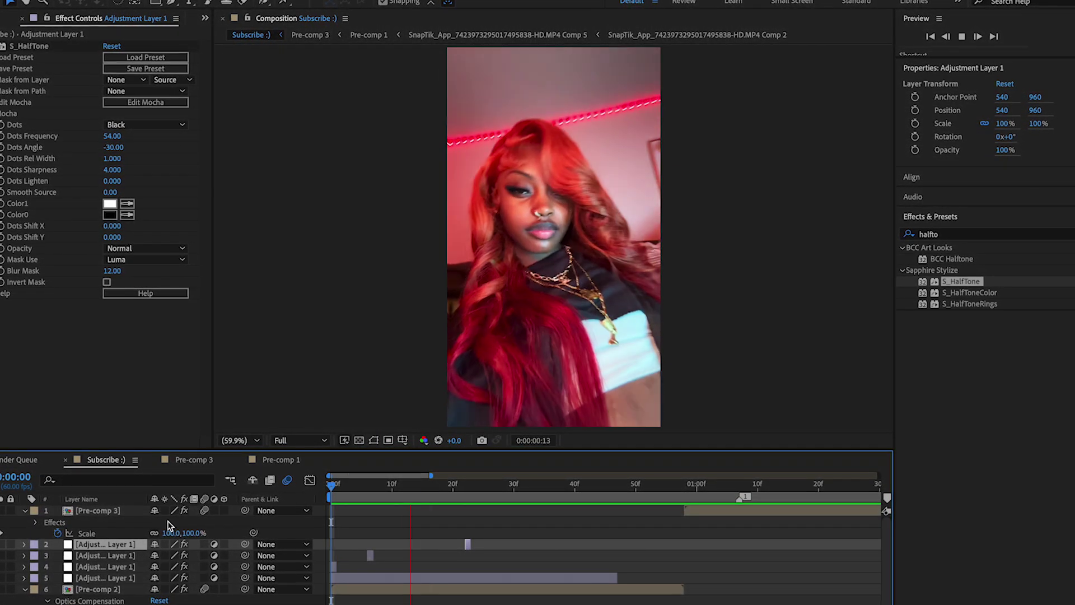
{"action": "key", "text": "space"}
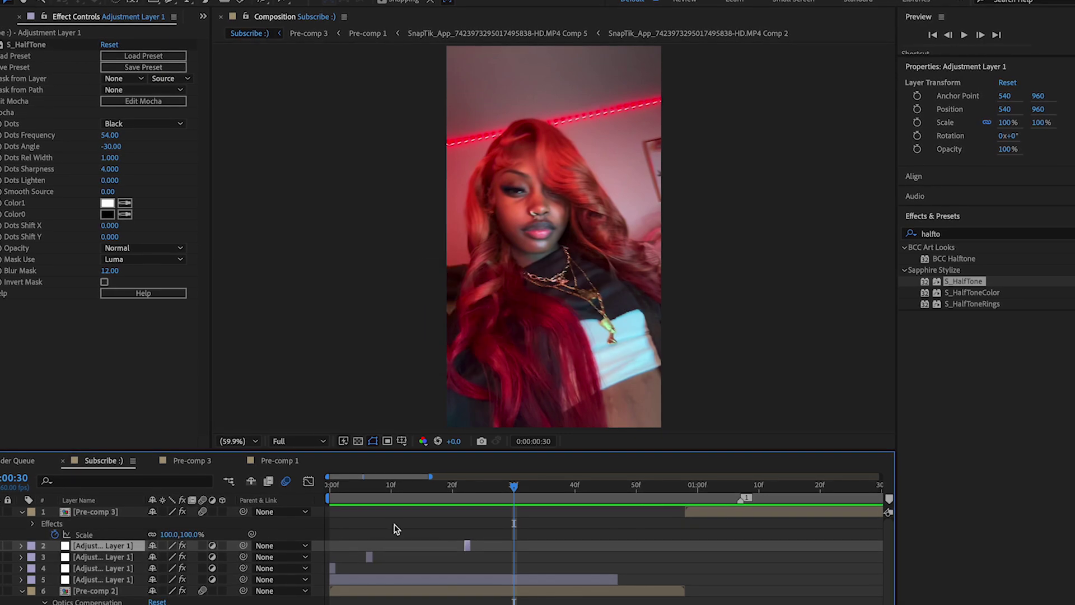
{"action": "left_click_drag", "start_coordinate": [513, 486], "coordinate": [431, 532]}
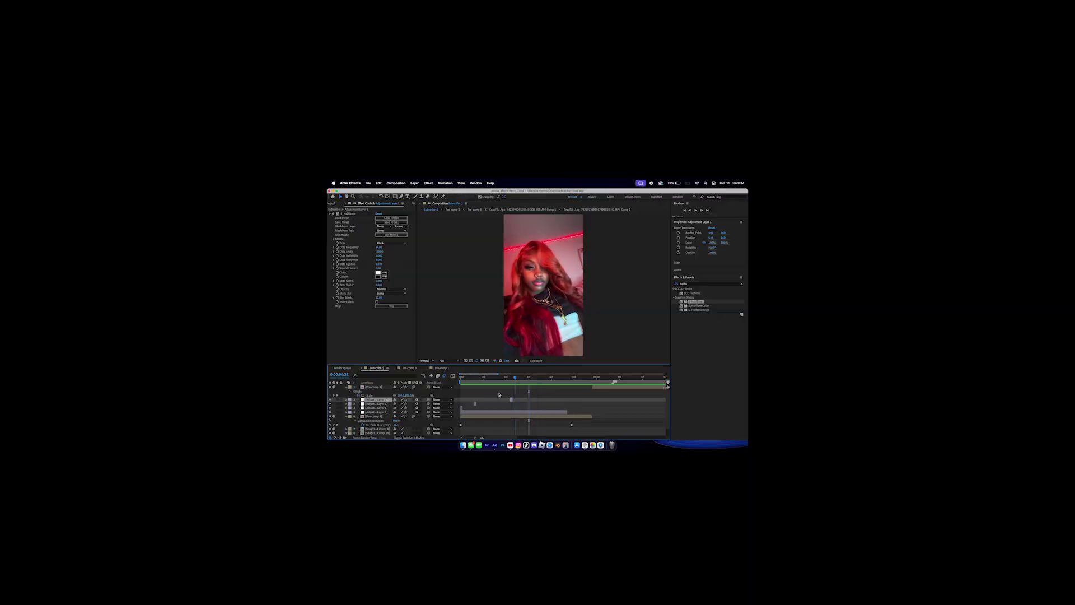
Step: Pre-compose Pre-comp 2 and its four adjustment layers as Pre-comp 4, moving all attributes into it
{"action": "left_click", "coordinate": [374, 416]}
{"action": "left_click", "coordinate": [511, 399], "text": "shift"}
{"action": "key", "text": "super+shift+c"}
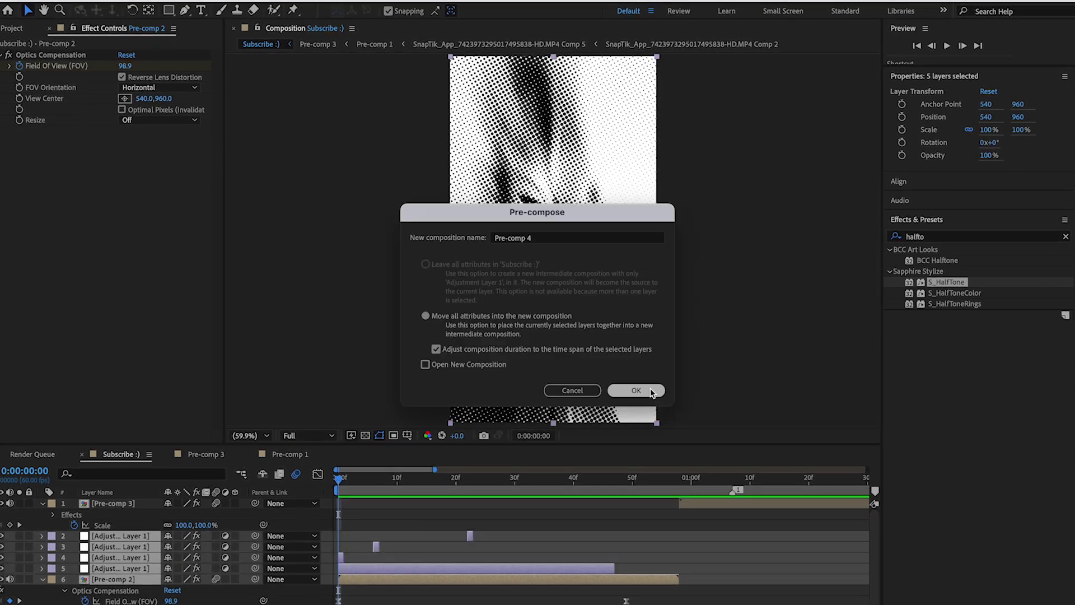
{"action": "left_click", "coordinate": [578, 342]}
Step: Apply the stealed shake 1 preset to Pre-comp 4, then pre-compose it as Pre-comp 4 Comp 1 with all attributes moved
{"action": "double_click", "coordinate": [946, 235]}
{"action": "type", "text": "shake"}
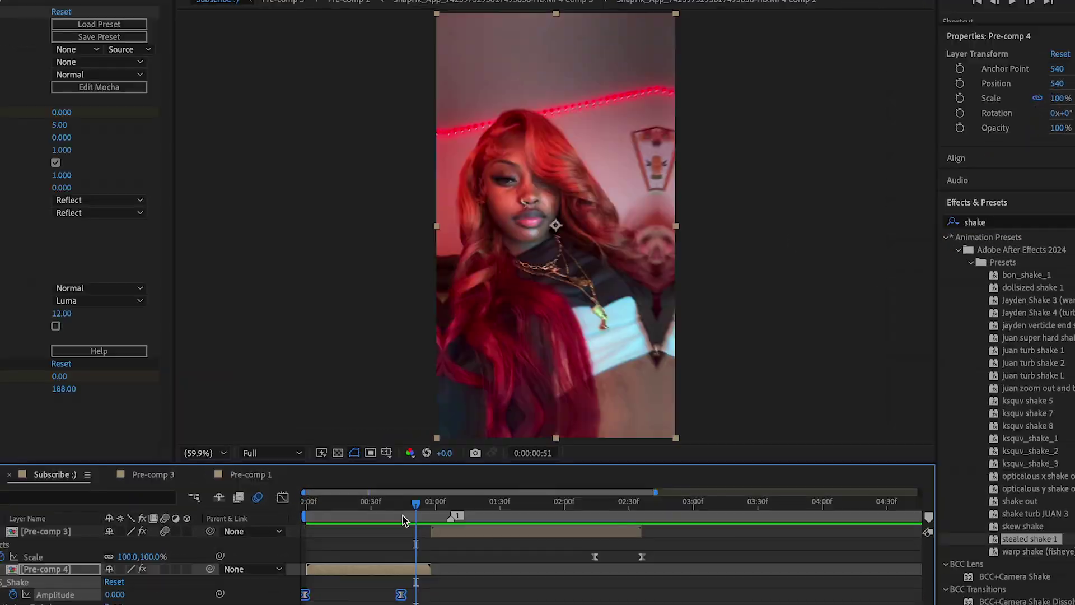
{"action": "key", "text": "super+shift+c"}
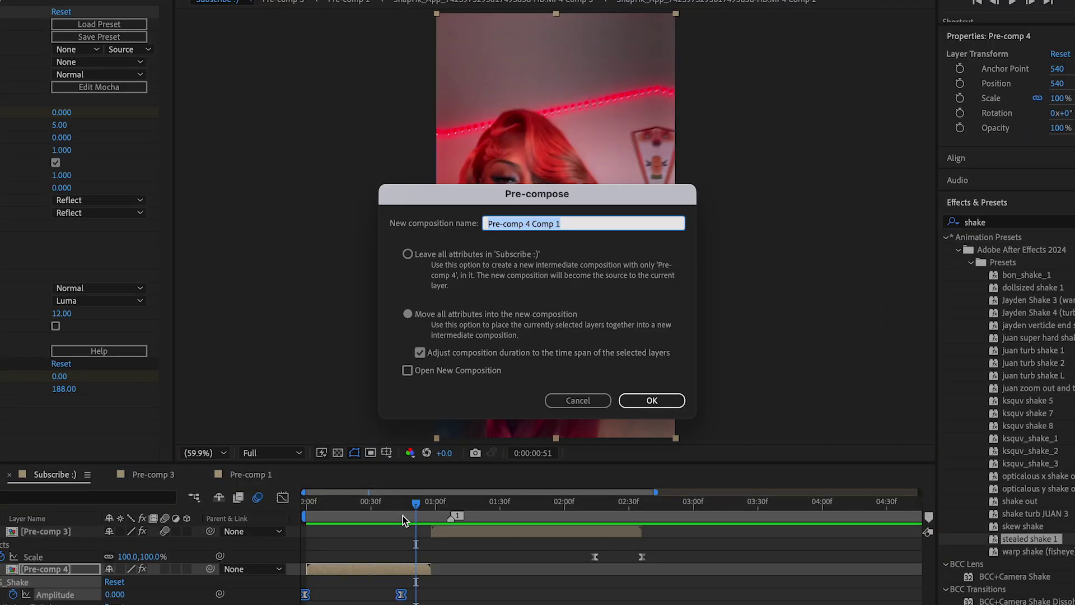
{"action": "left_click", "coordinate": [652, 400]}
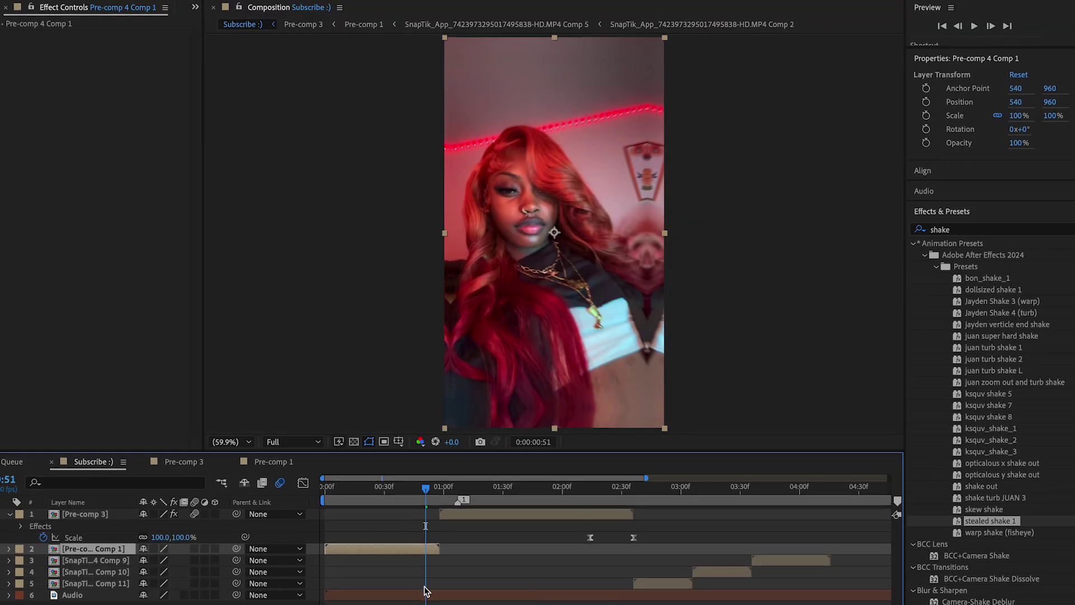
Step: Add an adjustment layer above all layers and trim it around the first cut, from about 0:00:00:42 to 0:00:01:17
{"action": "right_click", "coordinate": [482, 578]}
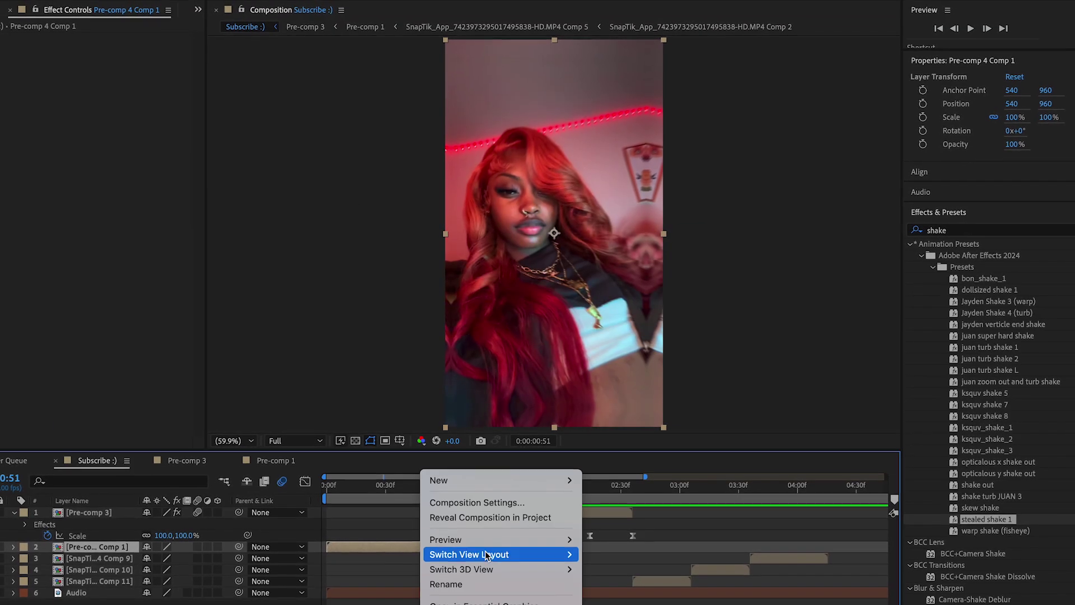
{"action": "mouse_move", "coordinate": [461, 484]}
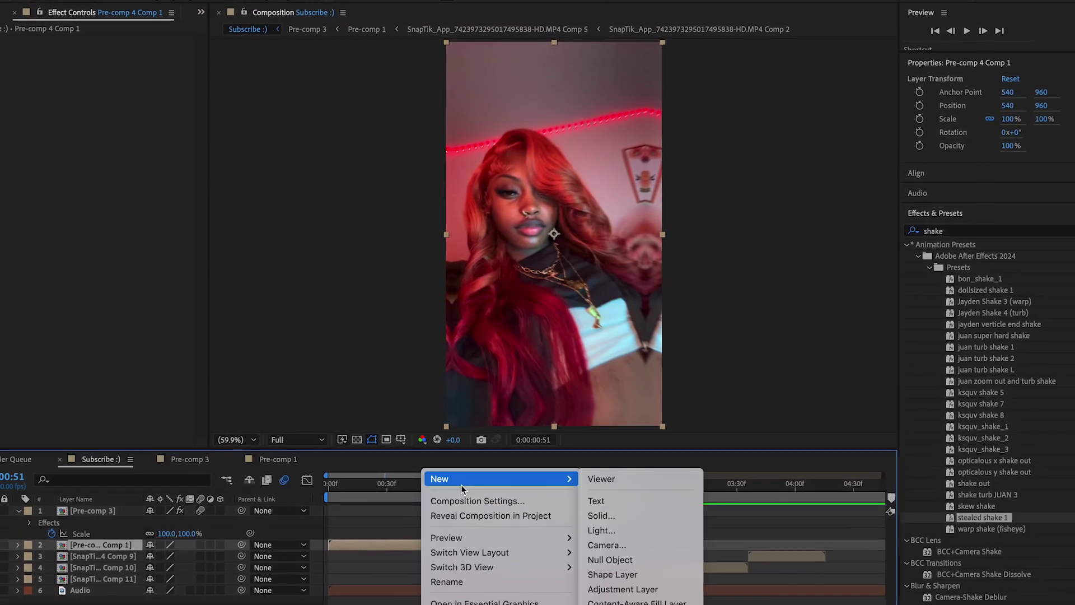
{"action": "left_click", "coordinate": [621, 586]}
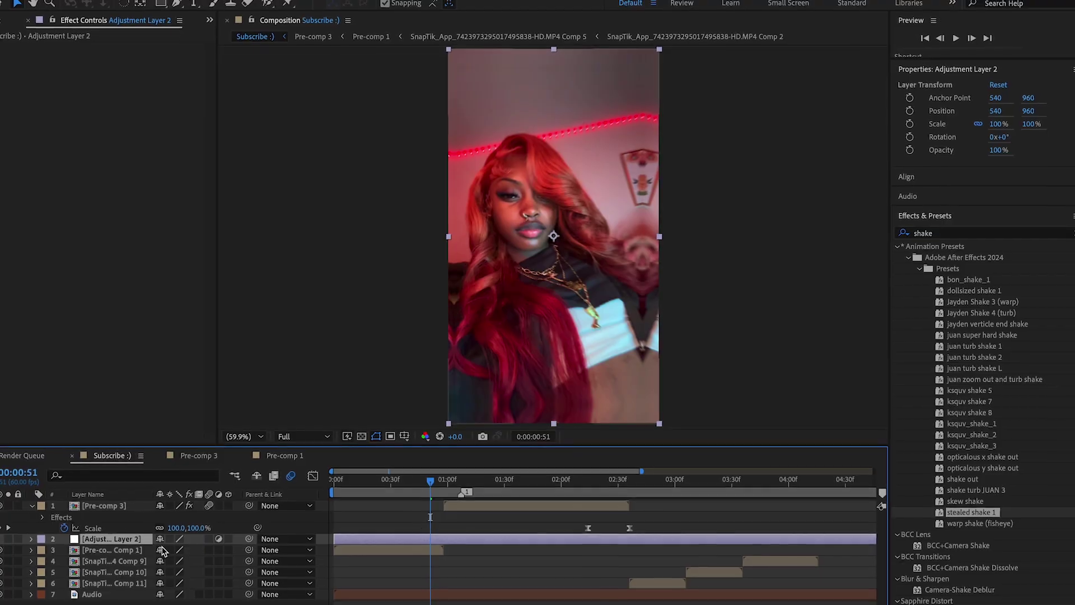
{"action": "left_click_drag", "start_coordinate": [129, 538], "coordinate": [129, 502]}
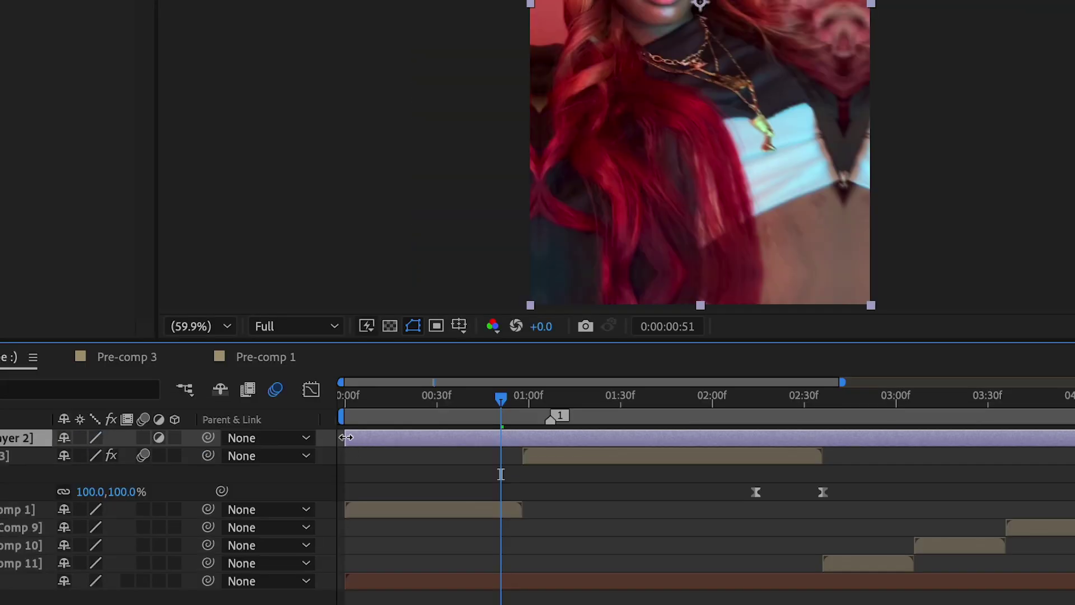
{"action": "left_click_drag", "start_coordinate": [346, 437], "coordinate": [473, 438]}
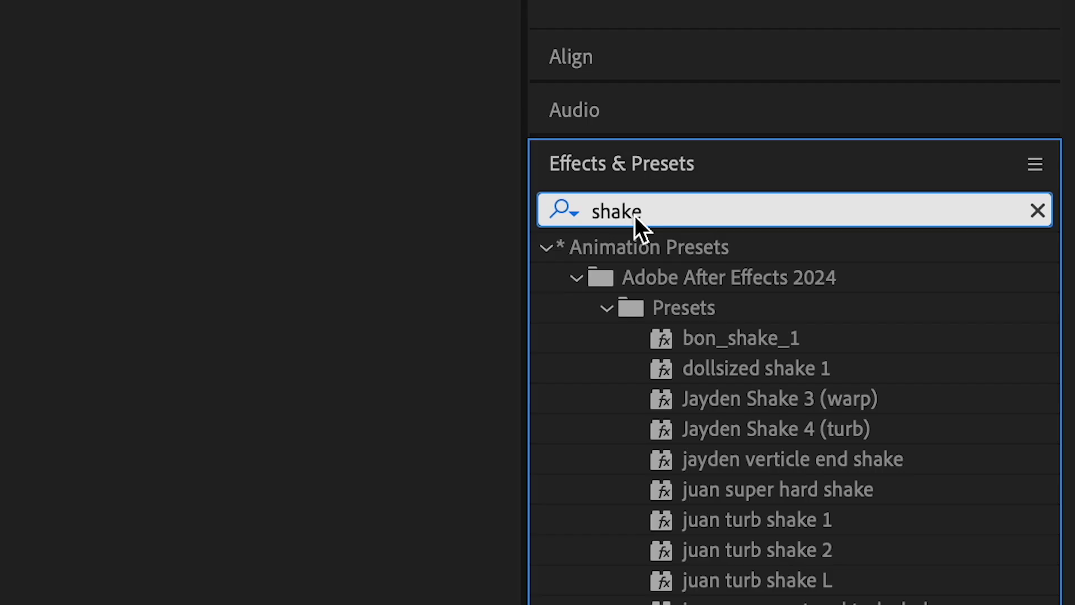
Step: Find the blur effects and apply BCC Lens Blur OBS to the adjustment layer over the first cut
{"action": "double_click", "coordinate": [633, 216]}
{"action": "type", "text": "blue"}
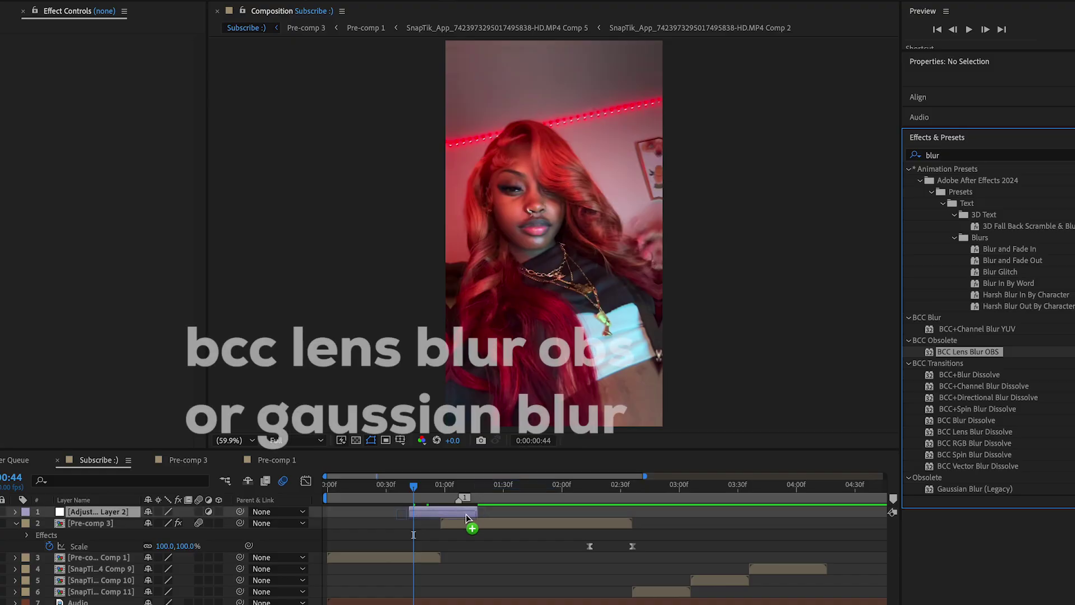
{"action": "left_click_drag", "start_coordinate": [466, 514], "coordinate": [465, 514]}
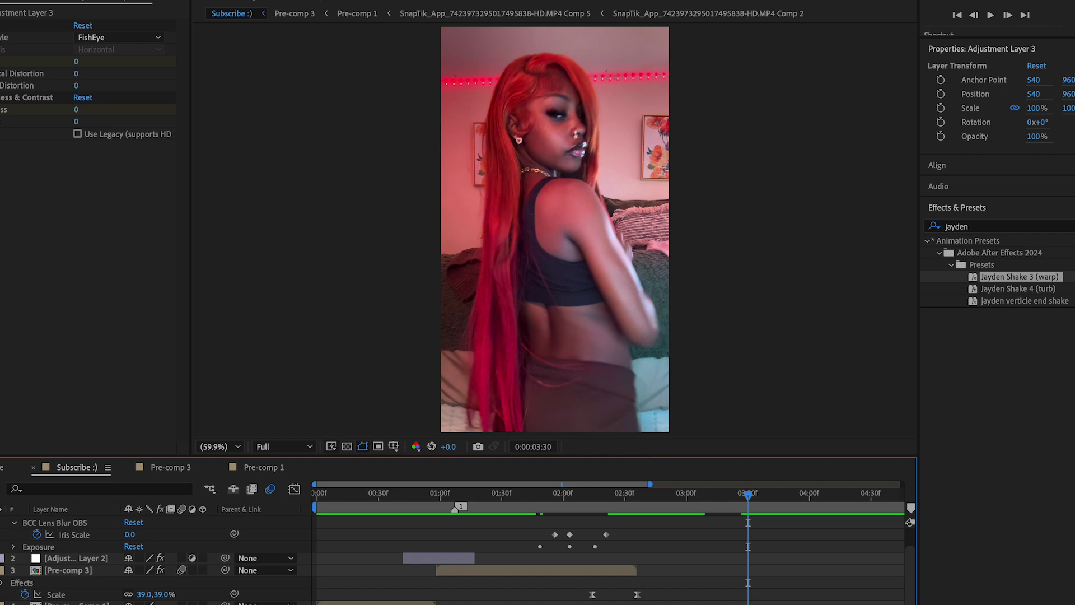
Step: Create a new comp-size solid, 1080 by 1920 px, in white (FFFFFF)
{"action": "left_click", "coordinate": [179, 0]}
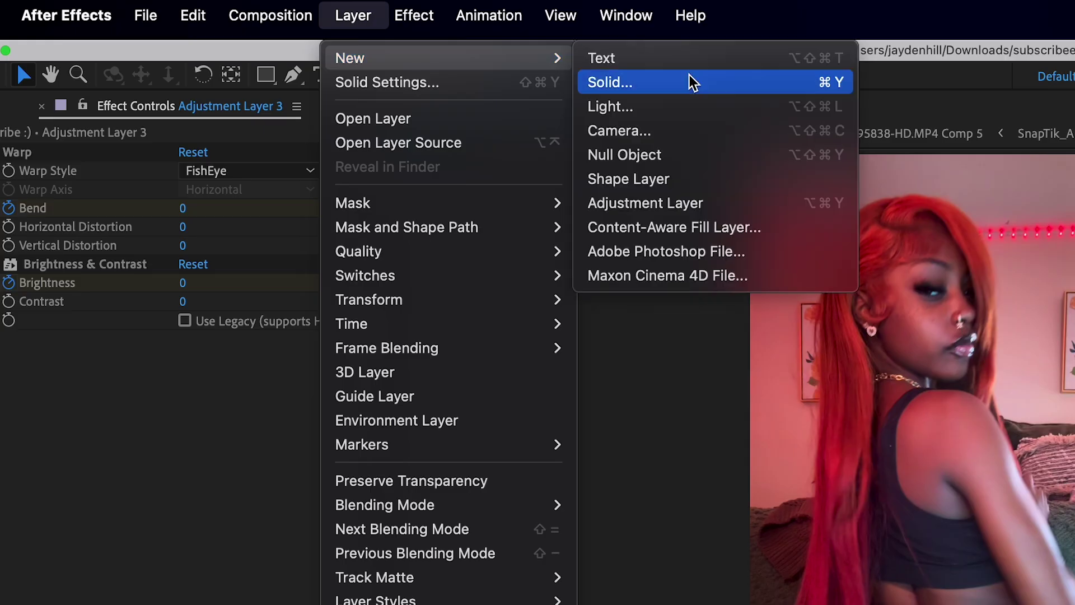
{"action": "left_click", "coordinate": [705, 87]}
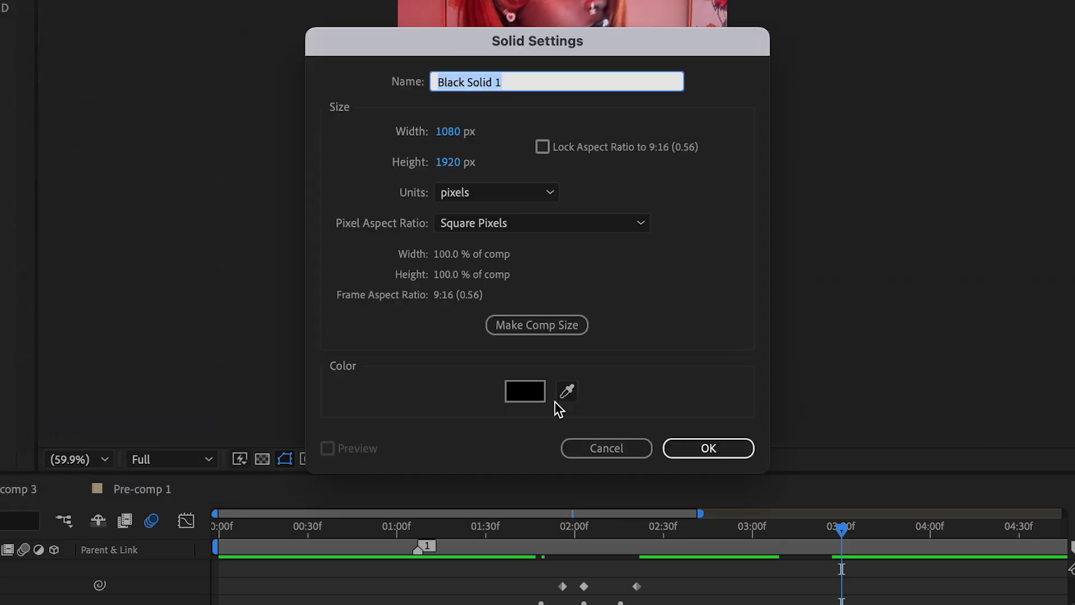
{"action": "left_click", "coordinate": [518, 392]}
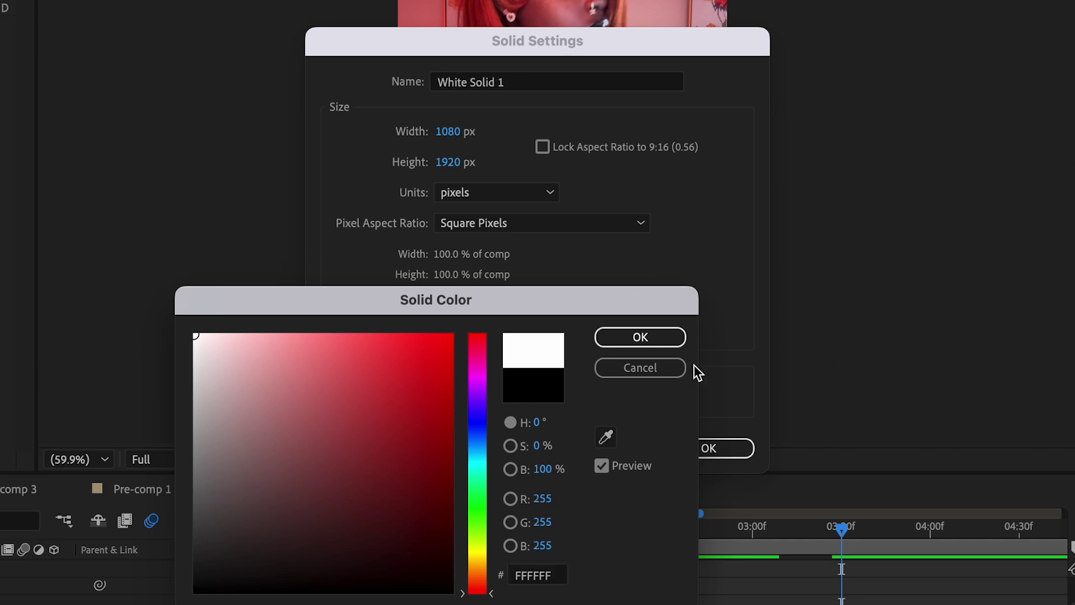
{"action": "left_click", "coordinate": [640, 336]}
{"action": "left_click", "coordinate": [704, 449]}
Step: Trim the white solid to the two frames around the cut, from 0:00:03:35 to 0:00:03:37, deleting the pieces on either side
{"action": "left_click_drag", "start_coordinate": [841, 527], "coordinate": [862, 529]}
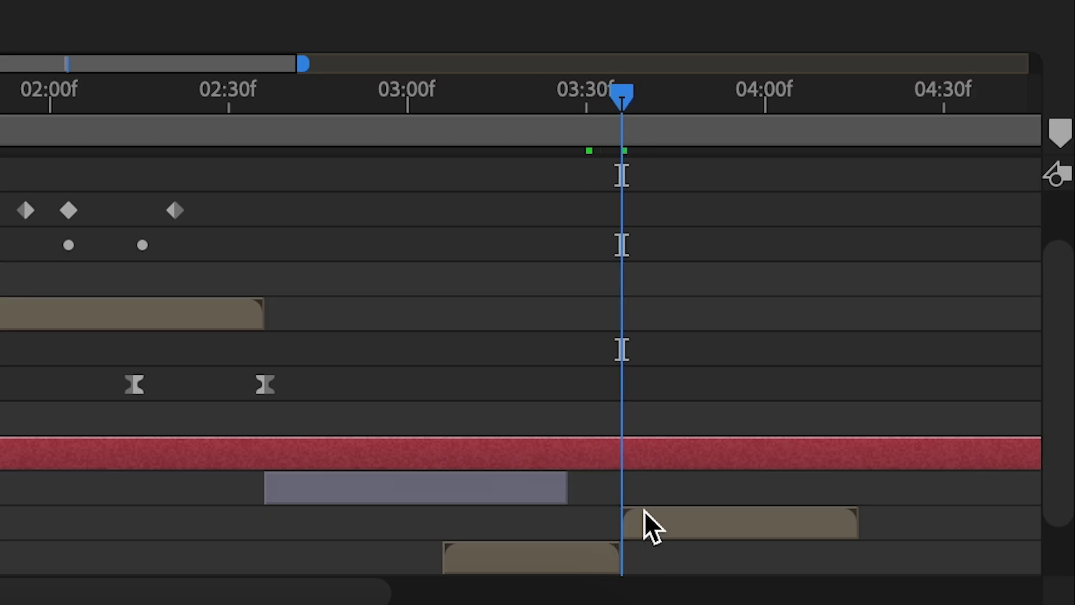
{"action": "scroll", "coordinate": [639, 465], "scroll_direction": "up", "scroll_amount": 8}
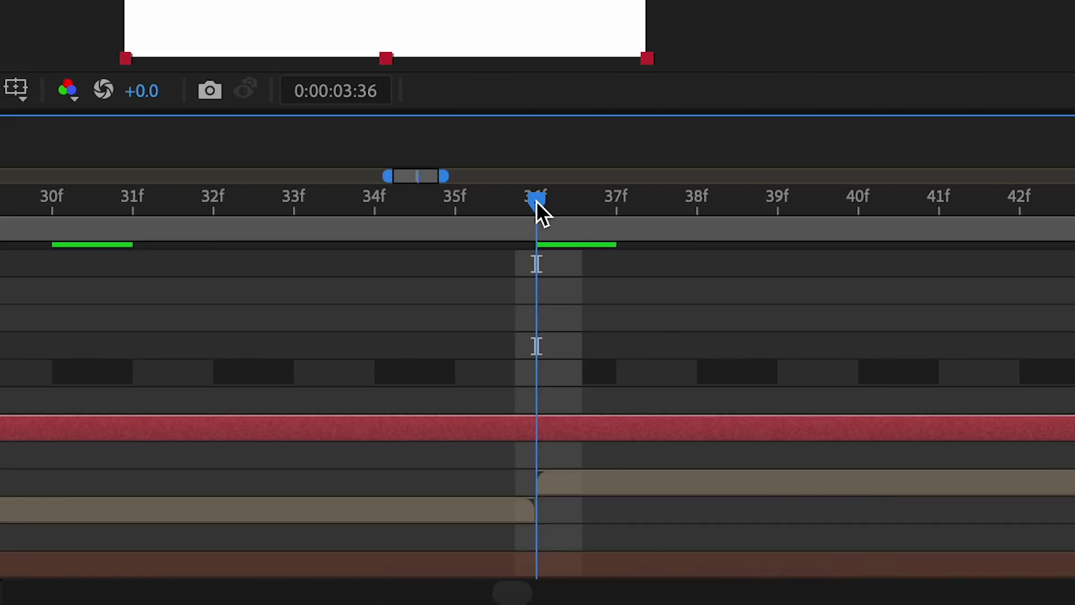
{"action": "key", "text": "ctrl+shift+d"}
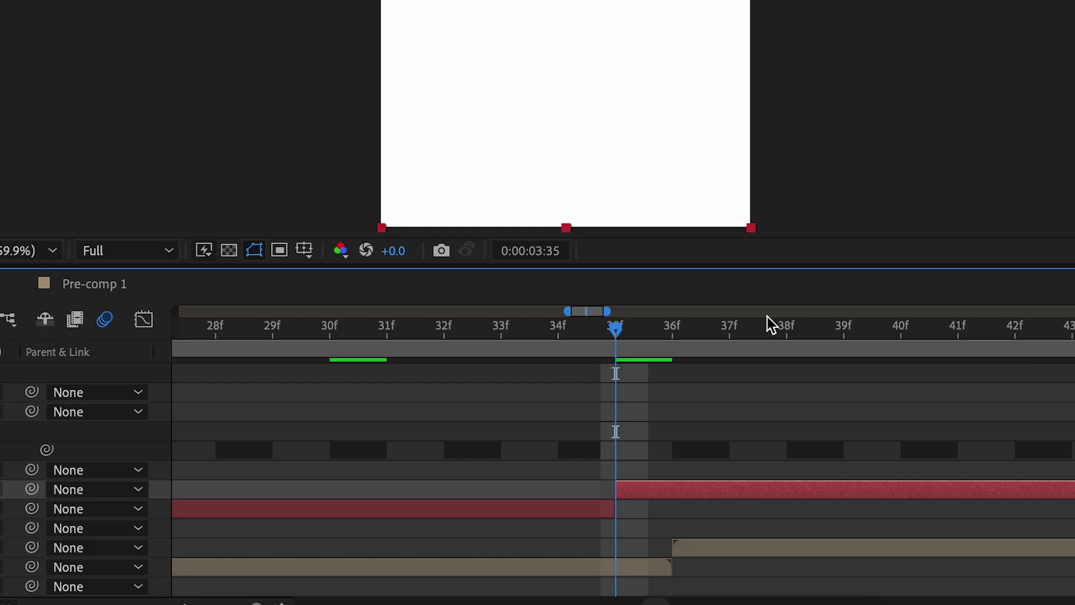
{"action": "key", "text": "ctrl+shift+d"}
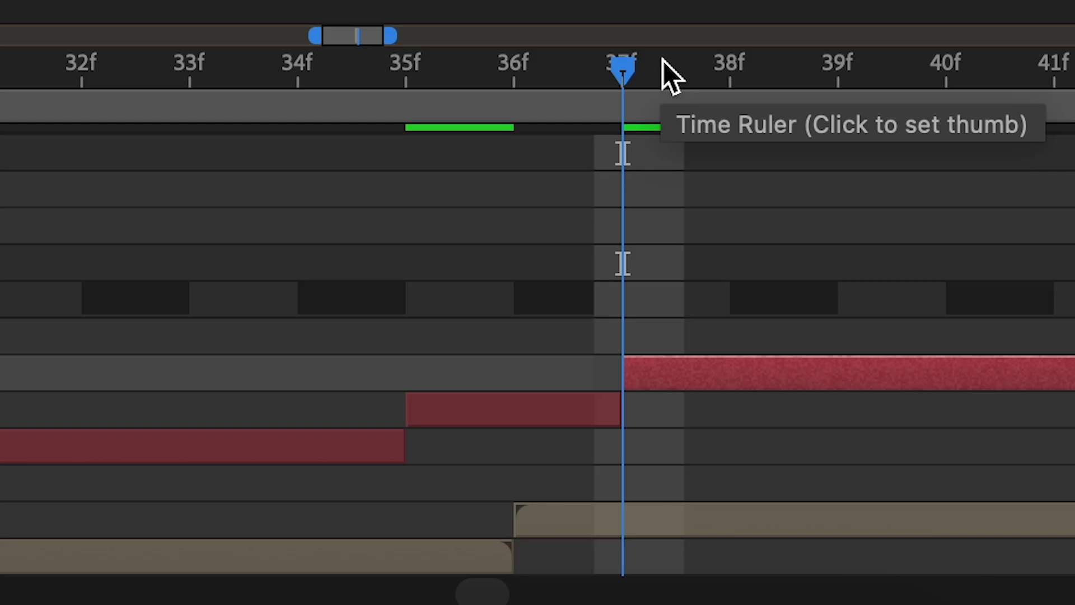
{"action": "key", "text": "Delete"}
{"action": "left_click", "coordinate": [538, 510]}
{"action": "key", "text": "Delete"}
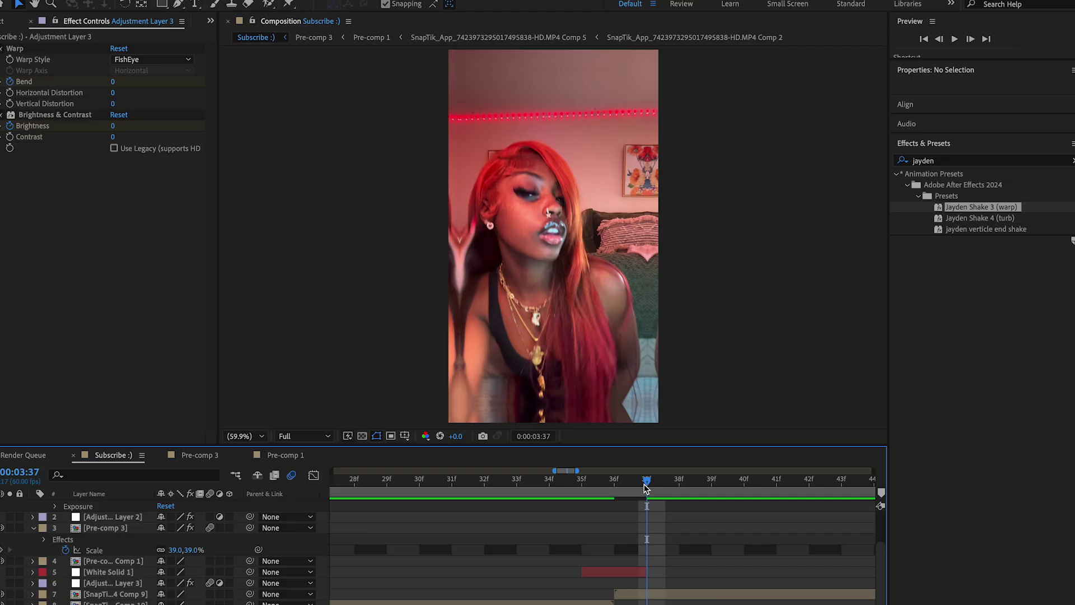
Step: Split the two-frame white solid at 0:00:03:36 and add a rectangular mask limiting its first piece to the left half of the frame
{"action": "left_click_drag", "start_coordinate": [621, 72], "coordinate": [513, 72]}
{"action": "left_click", "coordinate": [548, 374]}
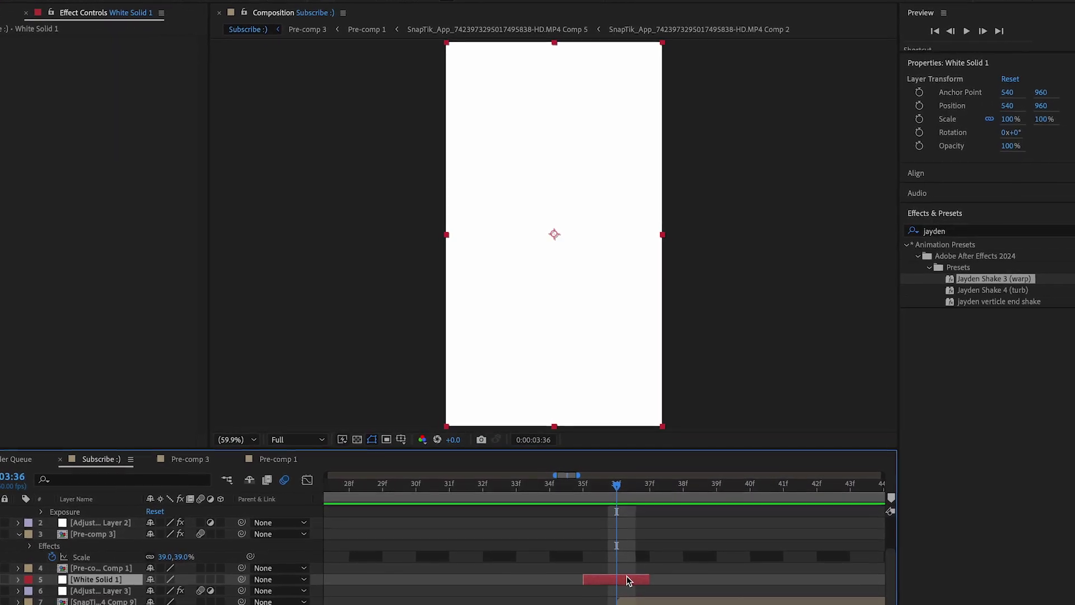
{"action": "key", "text": "Page_Up"}
{"action": "left_click", "coordinate": [402, 438]}
{"action": "left_click", "coordinate": [549, 291]}
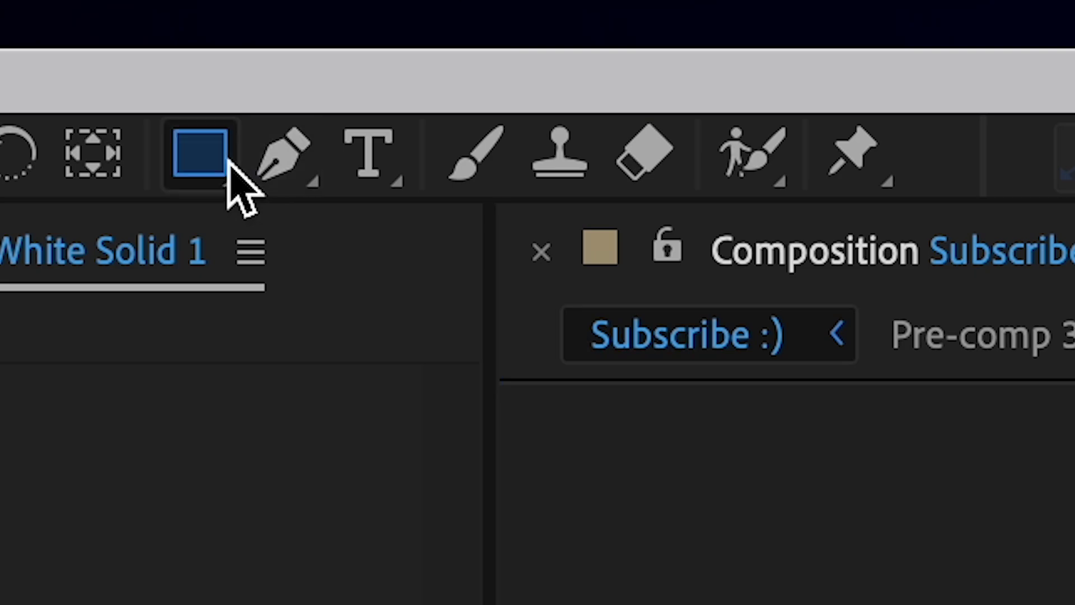
{"action": "left_click_drag", "start_coordinate": [228, 162], "coordinate": [416, 167]}
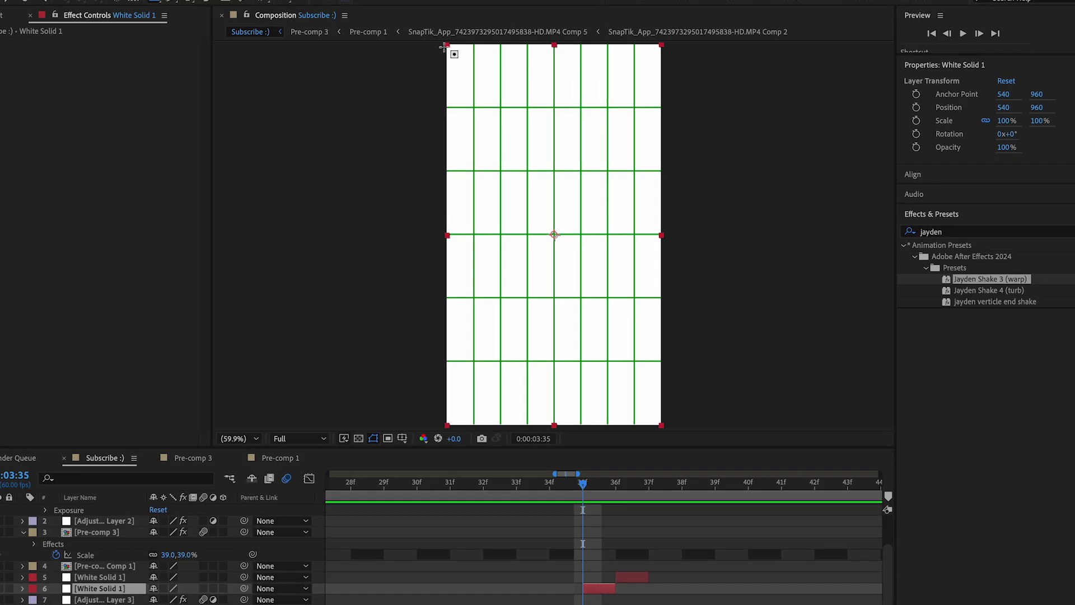
{"action": "left_click_drag", "start_coordinate": [442, 43], "coordinate": [557, 435]}
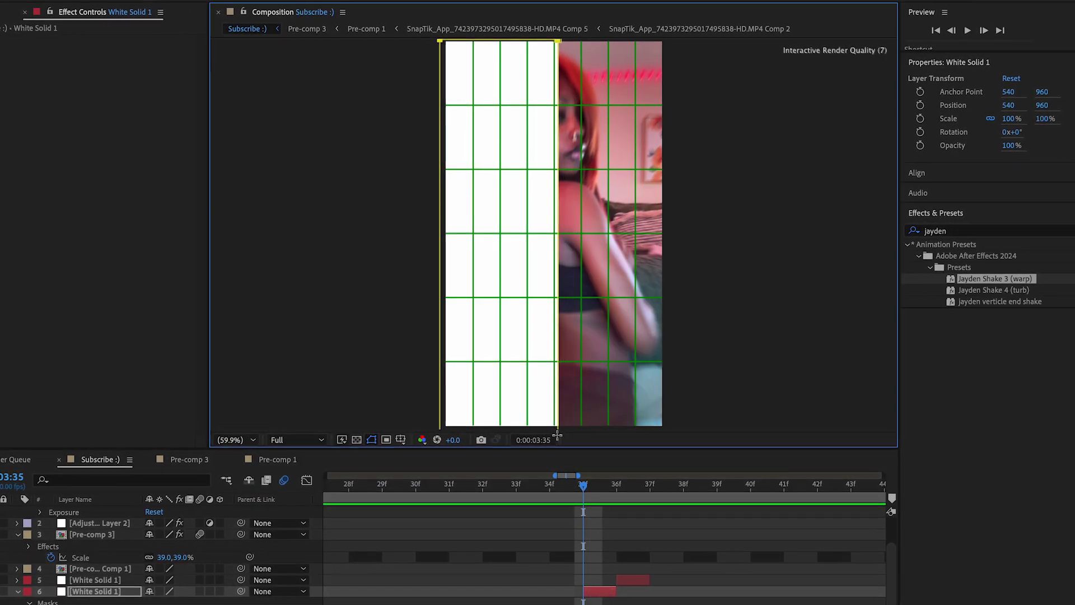
Step: Add a rectangular mask limiting the second white solid piece, at 0:00:03:36, to the right half of the frame
{"action": "mouse_move", "coordinate": [611, 491]}
{"action": "left_mouse_down"}
{"action": "mouse_move", "coordinate": [645, 489]}
{"action": "mouse_move", "coordinate": [628, 493]}
{"action": "left_mouse_up"}
{"action": "left_click", "coordinate": [639, 582]}
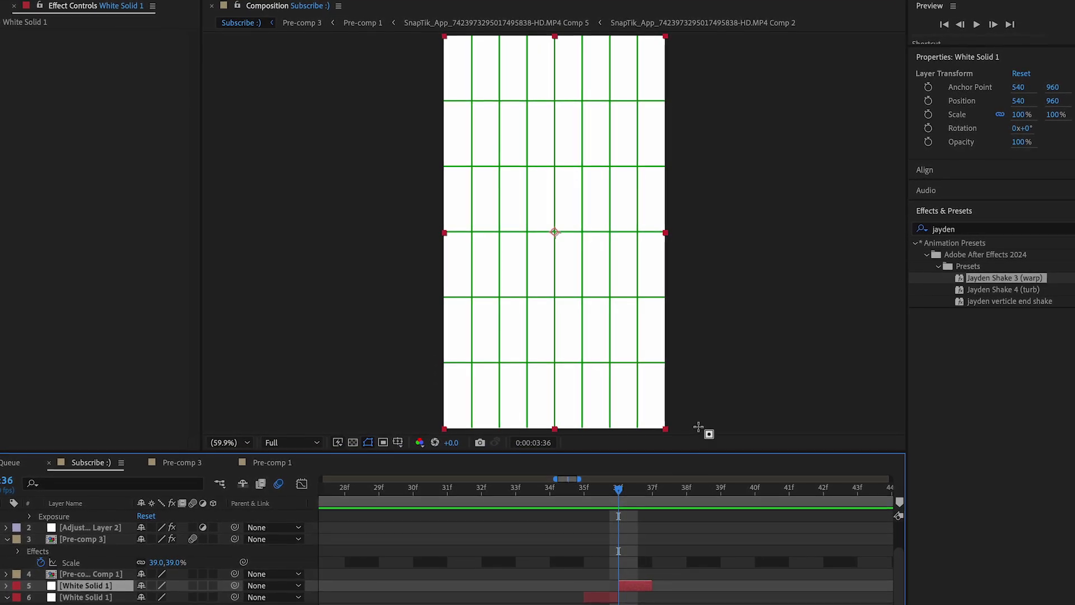
{"action": "left_click_drag", "start_coordinate": [688, 36], "coordinate": [690, 34]}
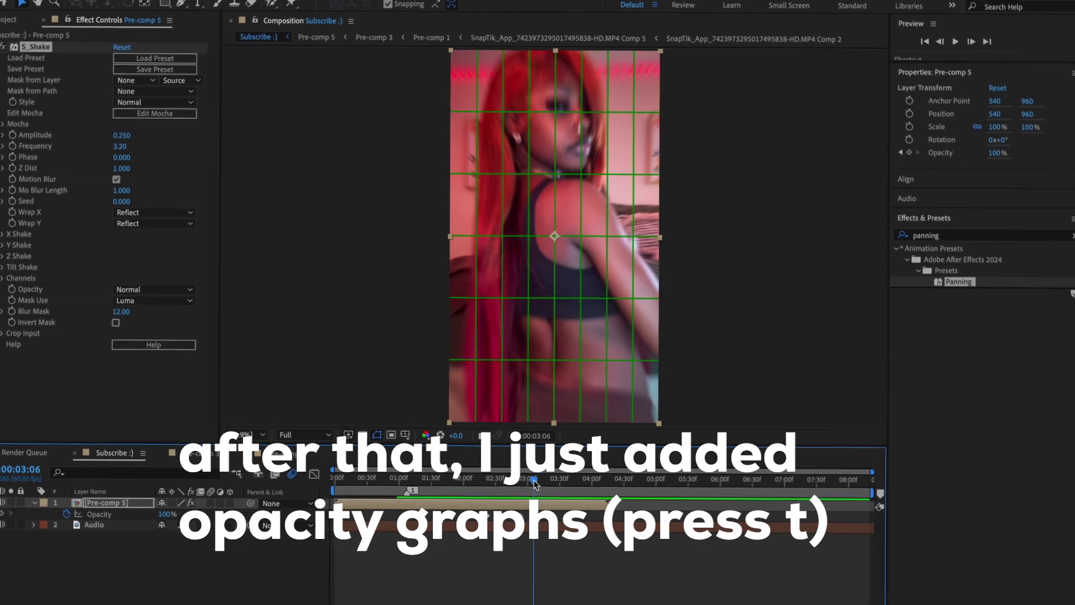
{"action": "left_click_drag", "start_coordinate": [532, 488], "coordinate": [676, 491]}
{"action": "key", "text": "space"}
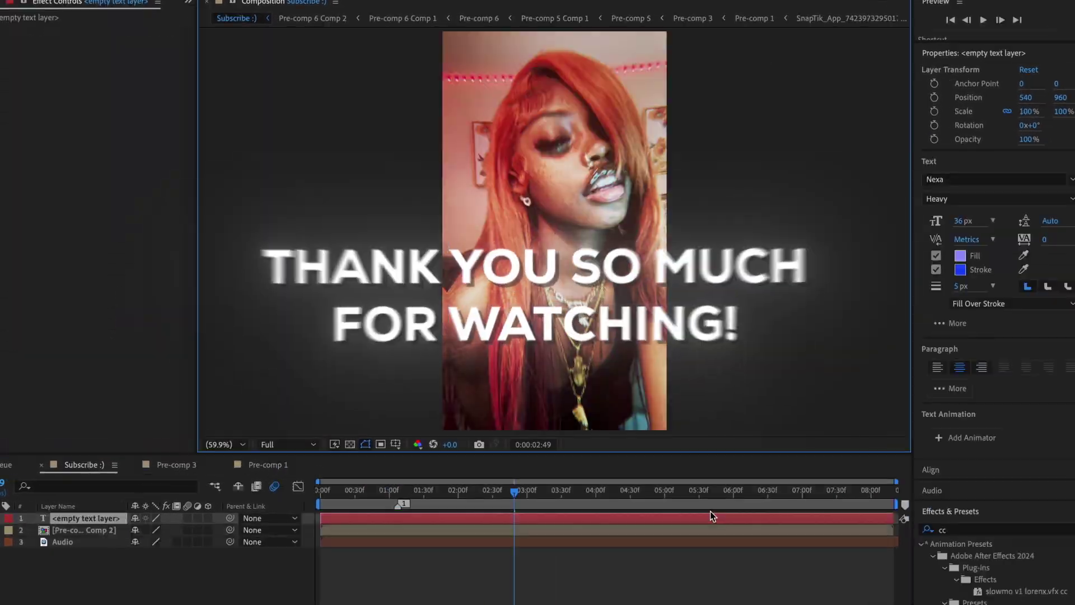
Step: Enter the creator's handle as the text of the new empty text layer
{"action": "type", "text": "jayd"}
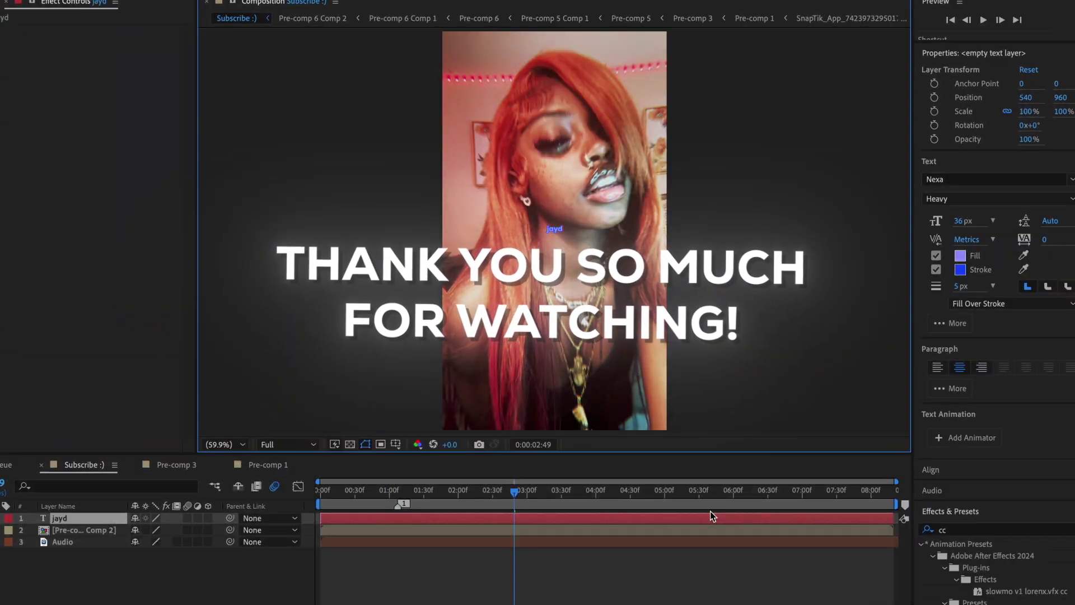
{"action": "type", "text": "nfx"}
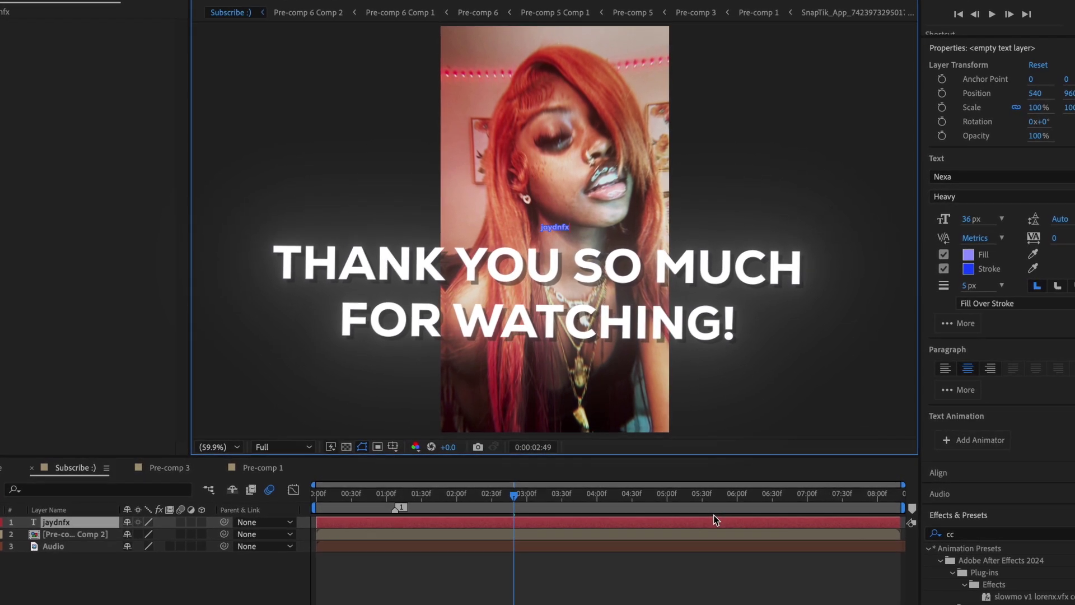
Step: Set the handle text's fill to light grey and its stroke width to 0 px
{"action": "double_click", "coordinate": [576, 521]}
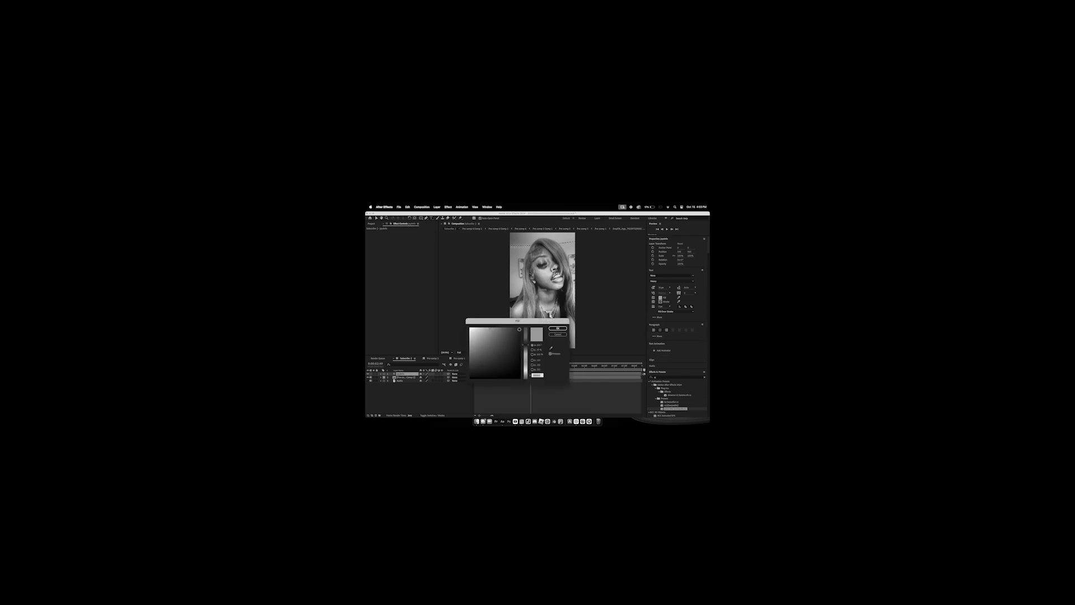
{"action": "left_click", "coordinate": [559, 329]}
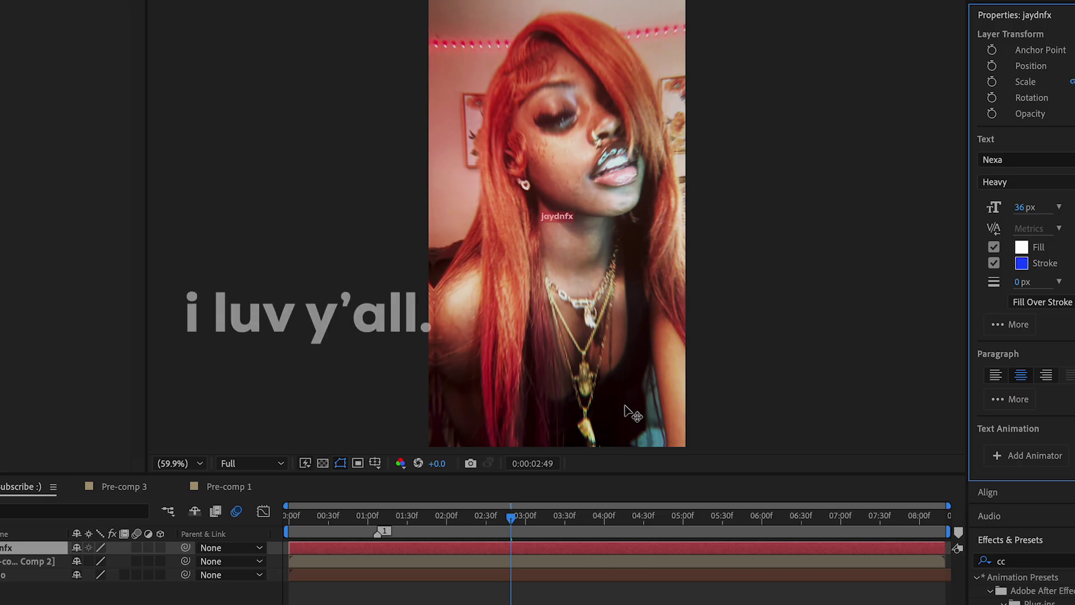
{"action": "left_click", "coordinate": [1022, 249]}
{"action": "left_click_drag", "start_coordinate": [375, 432], "coordinate": [269, 439]}
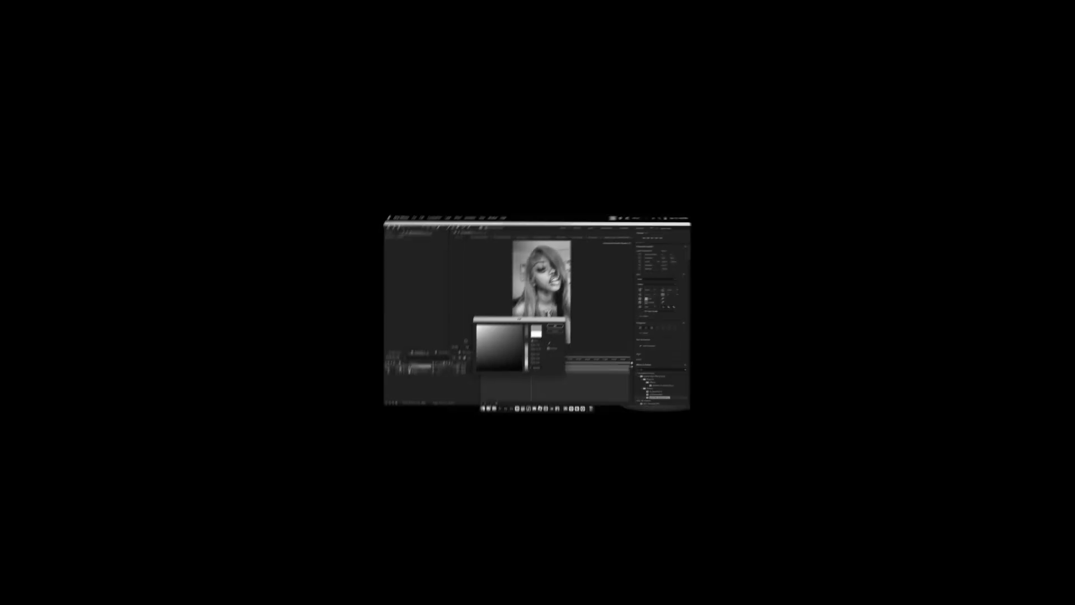
{"action": "left_click", "coordinate": [617, 368]}
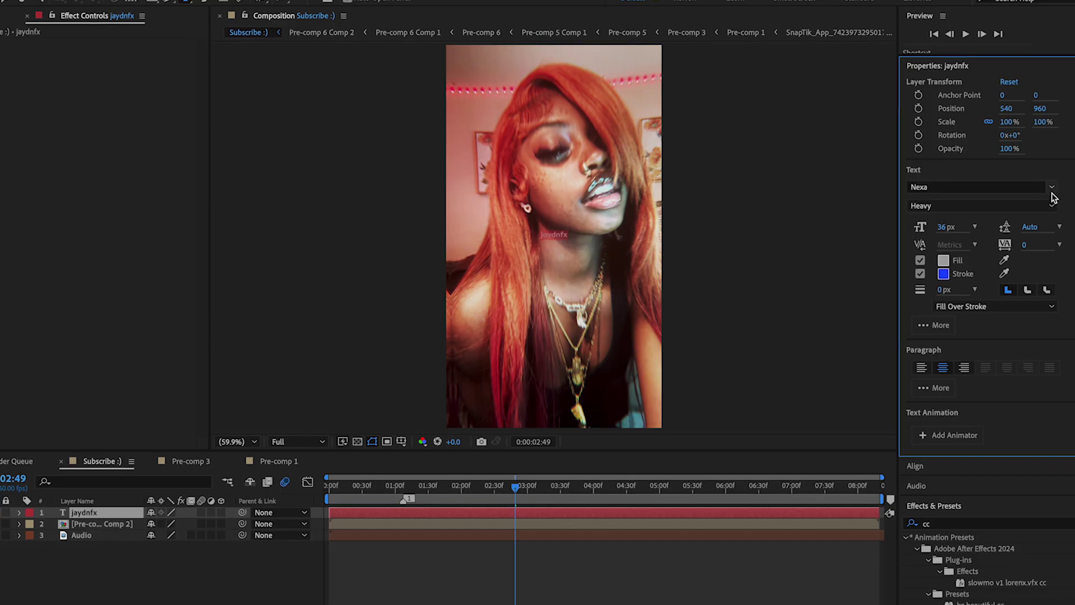
Step: Set the handle text's font to Coolvetica Regular Italic and scale its layer to 146%
{"action": "left_click", "coordinate": [1052, 190]}
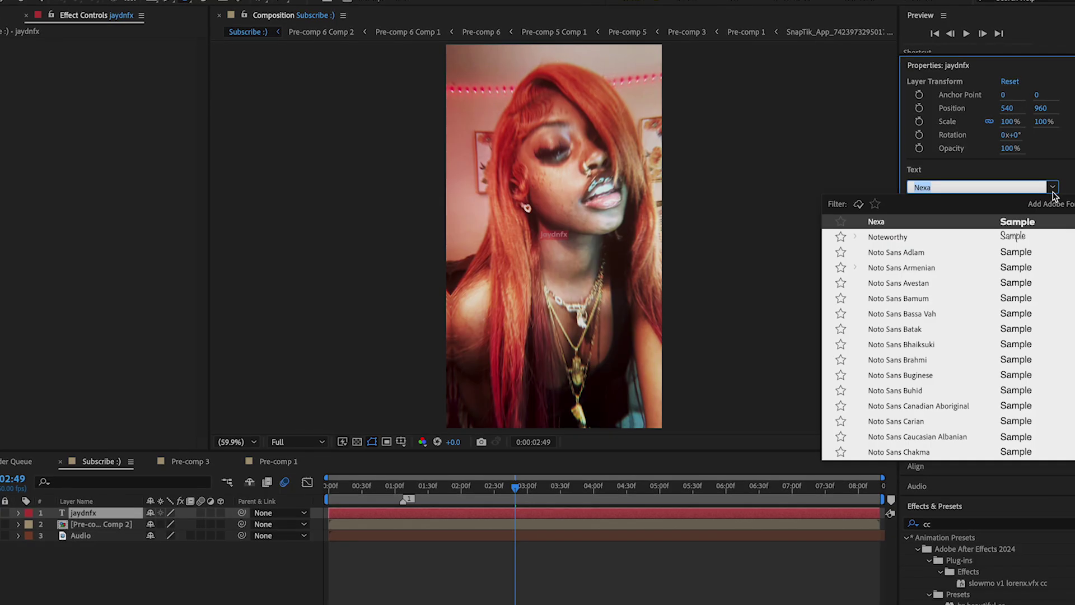
{"action": "left_click", "coordinate": [1016, 239]}
{"action": "left_click", "coordinate": [570, 507]}
{"action": "left_click", "coordinate": [572, 513]}
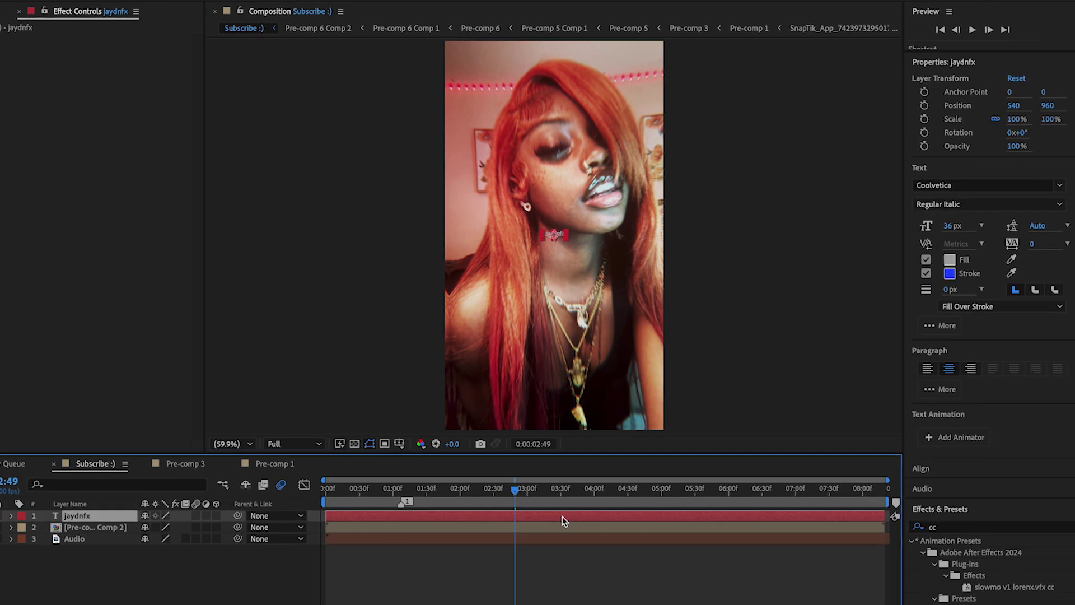
{"action": "key", "text": "s"}
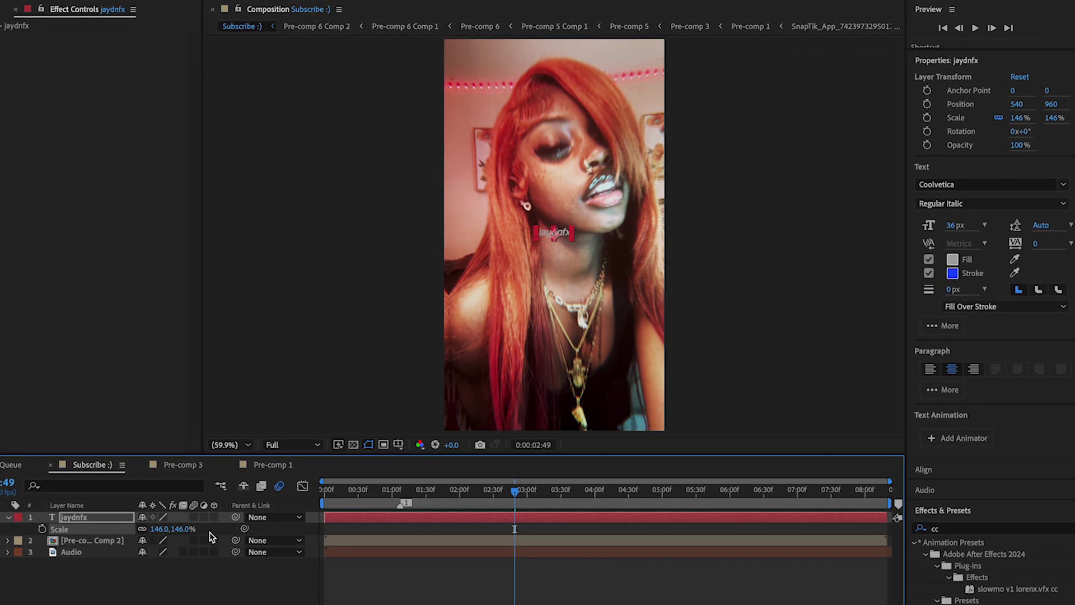